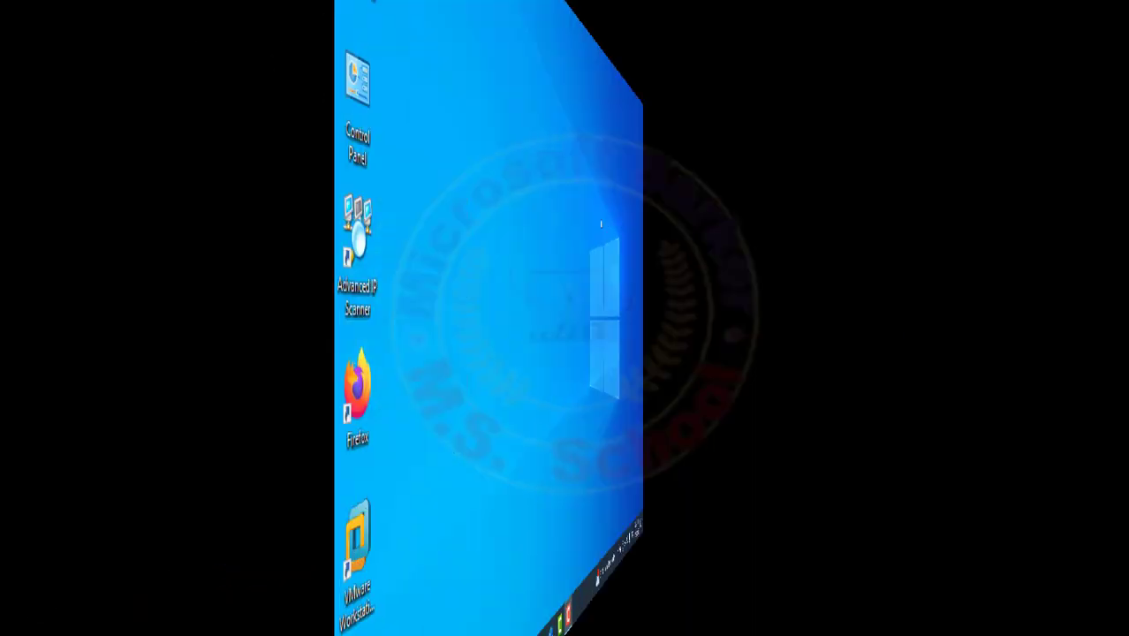
# Step: Launch the Windows Services console with services.msc and switch its service list to the Standard view
pyautogui.press('super+r')
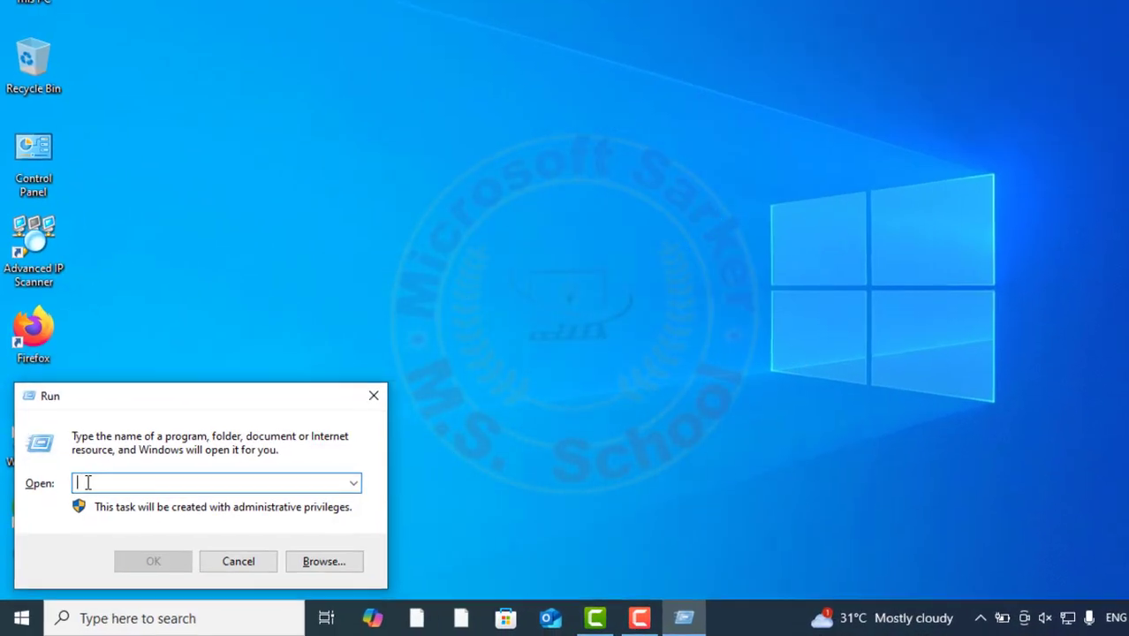
pyautogui.write('services')
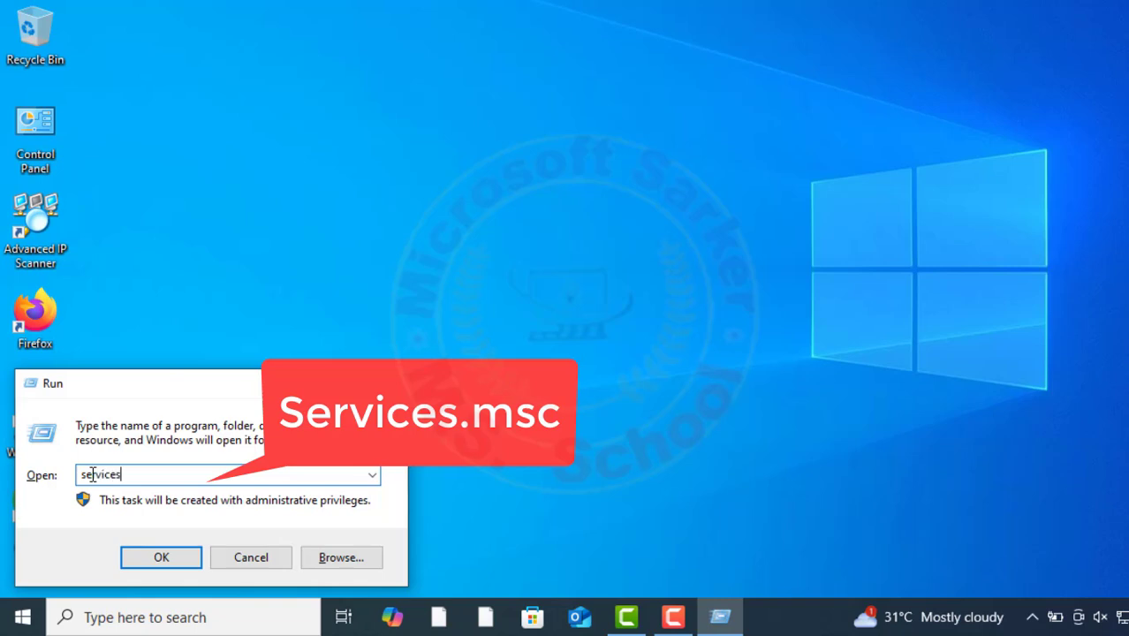
pyautogui.write('.msc')
pyautogui.press('Return')
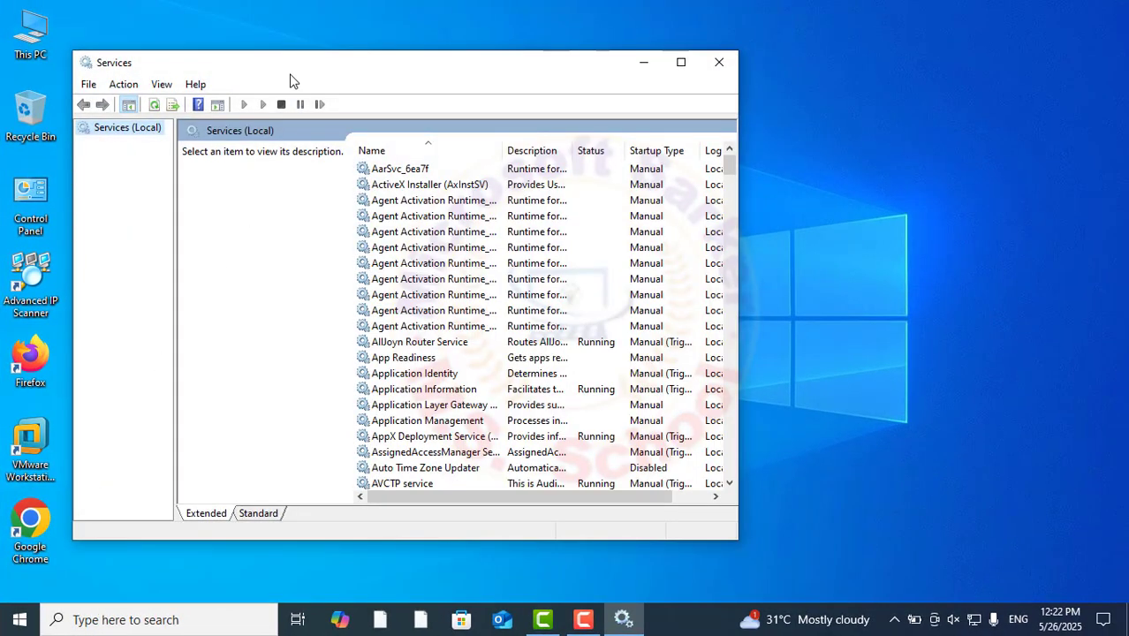
pyautogui.moveTo(290, 74); pyautogui.dragTo(455, 20)
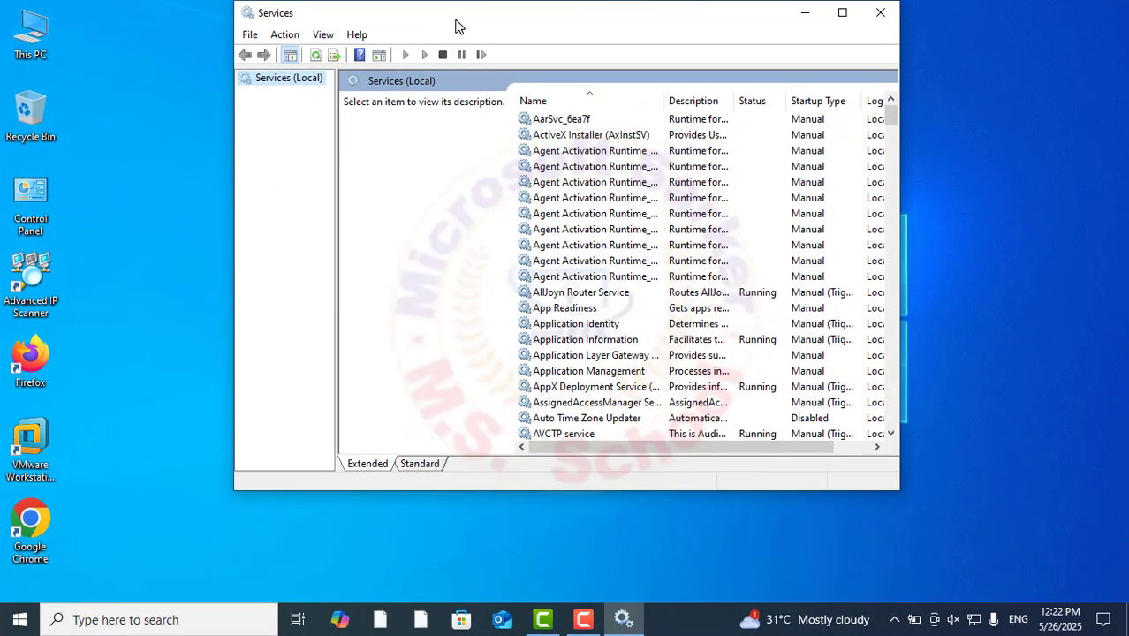
pyautogui.click(415, 463)
# Step: Open the properties of the Microsoft Office Click-to-Run Service
pyautogui.scroll(-20, 455, 277)
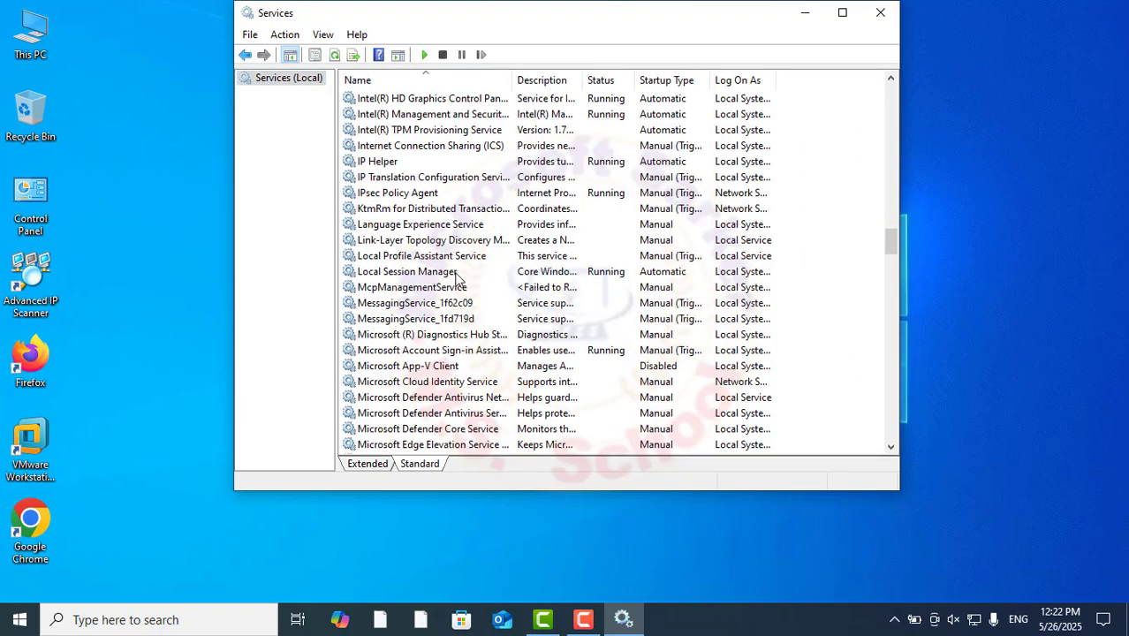
pyautogui.scroll(-2, 456, 278)
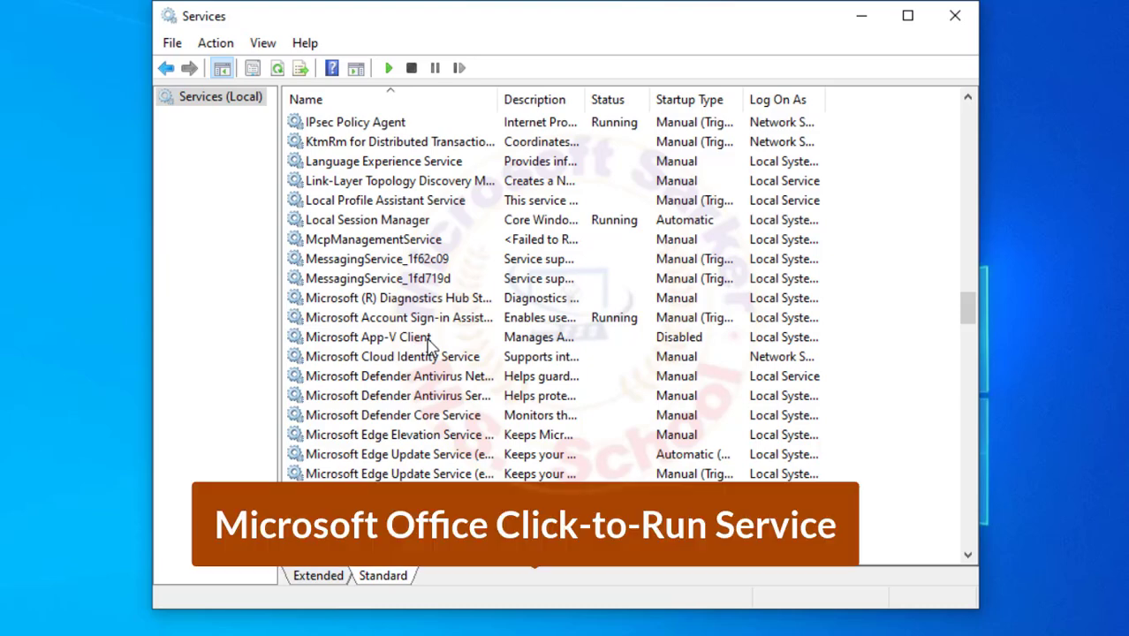
pyautogui.scroll(-1, 430, 346)
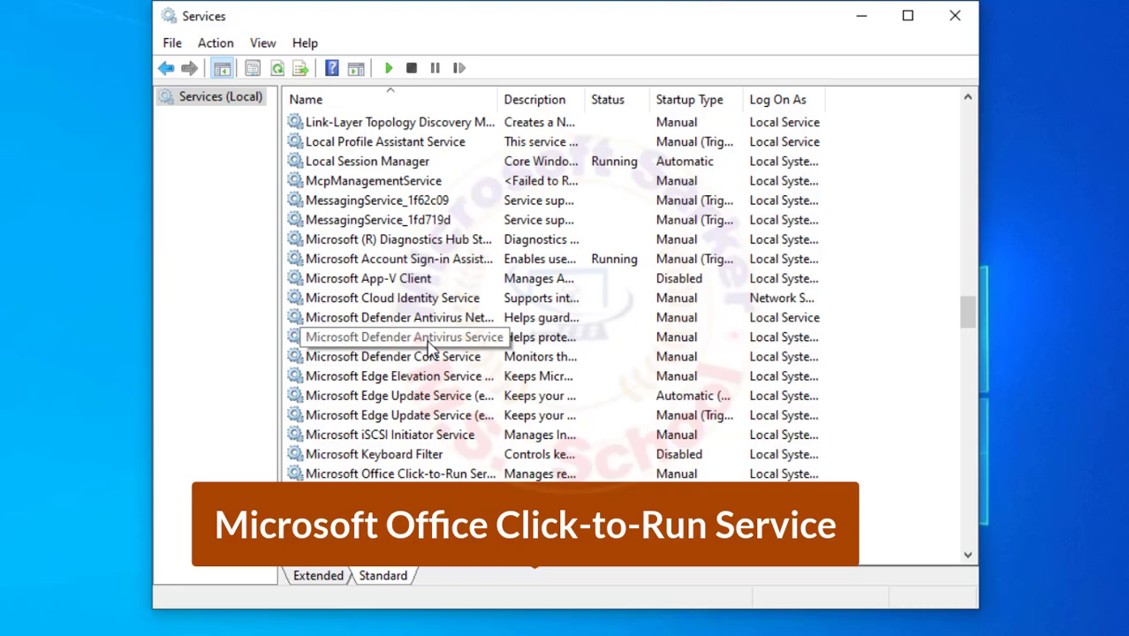
pyautogui.scroll(-1, 430, 346)
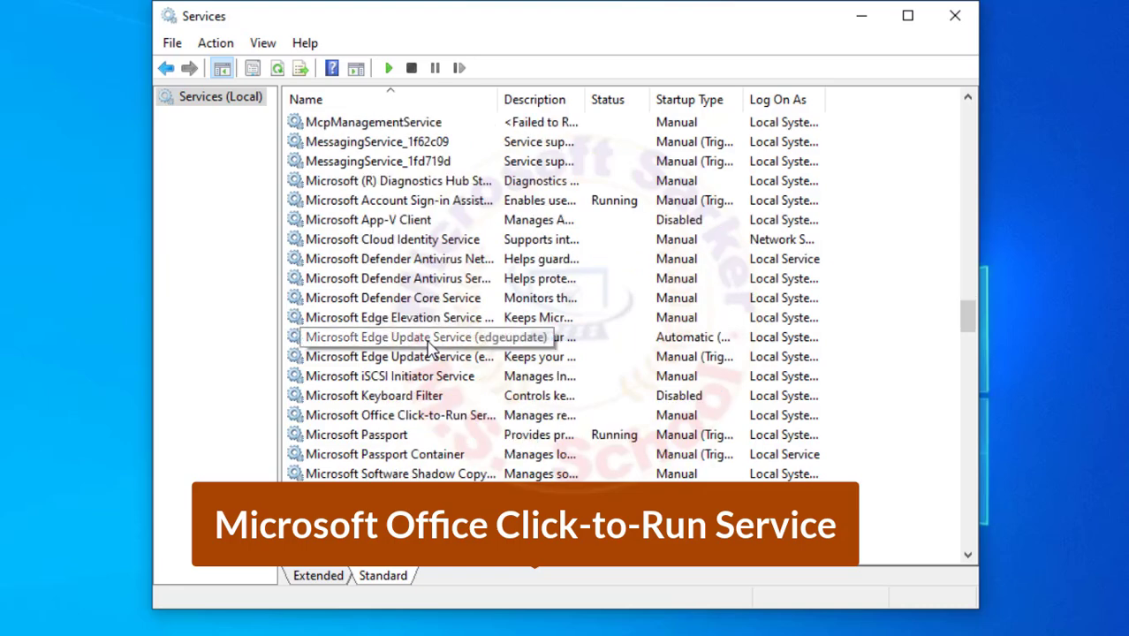
pyautogui.click(385, 421)
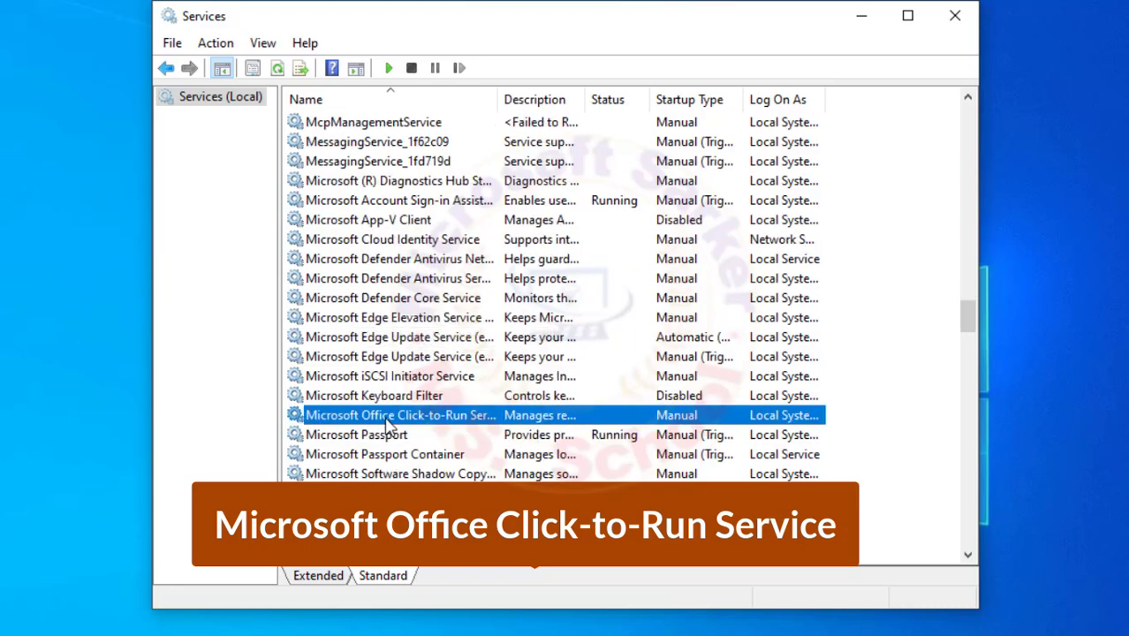
pyautogui.rightClick(385, 422)
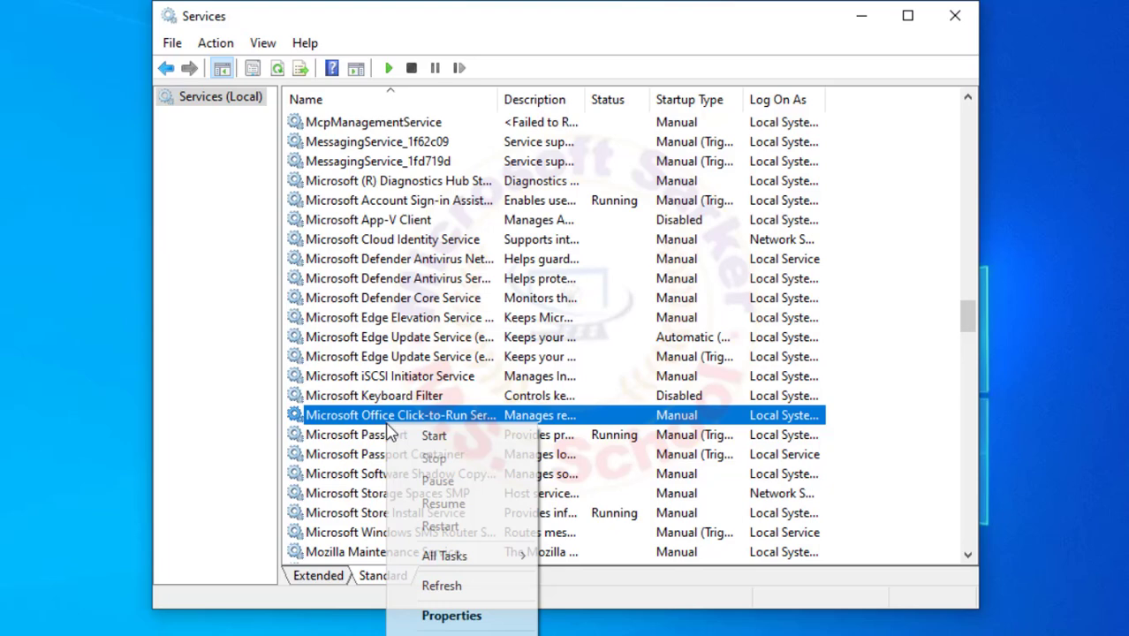
pyautogui.click(453, 615)
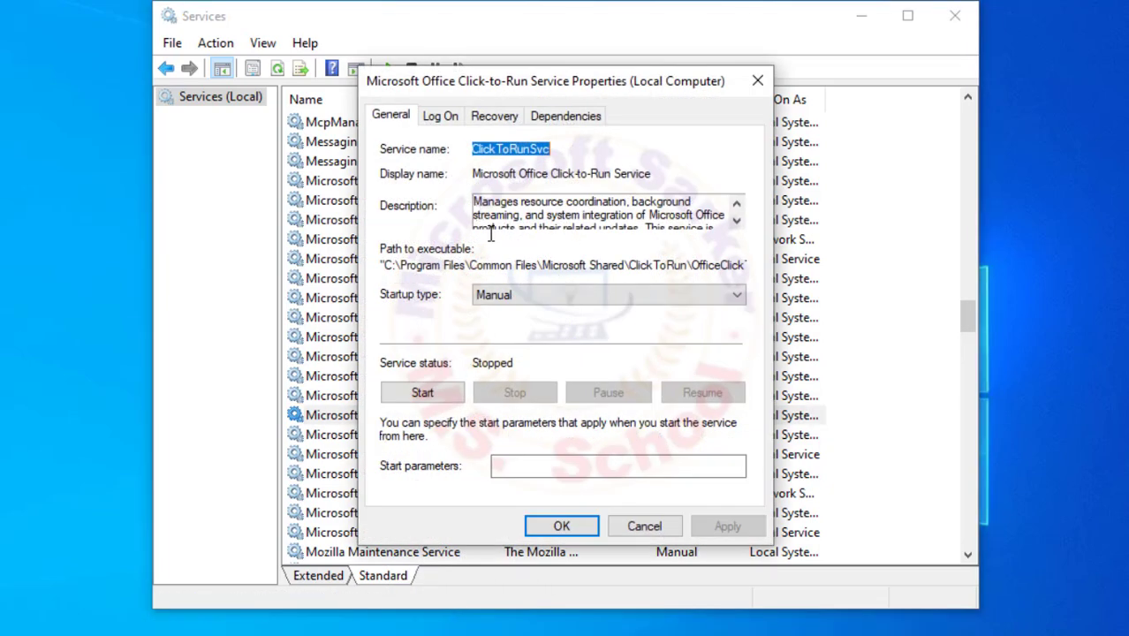
# Step: Set the Click-to-Run service's startup type to Automatic and start the service, applying the changes and closing the Services console
pyautogui.click(521, 295)
pyautogui.click(515, 325)
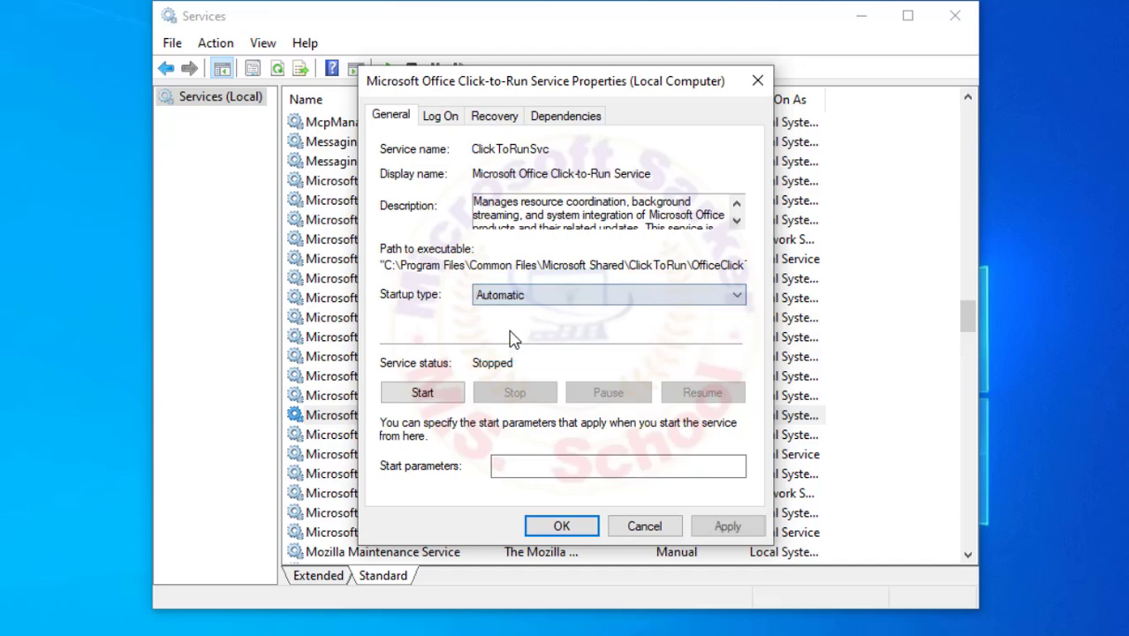
pyautogui.click(422, 393)
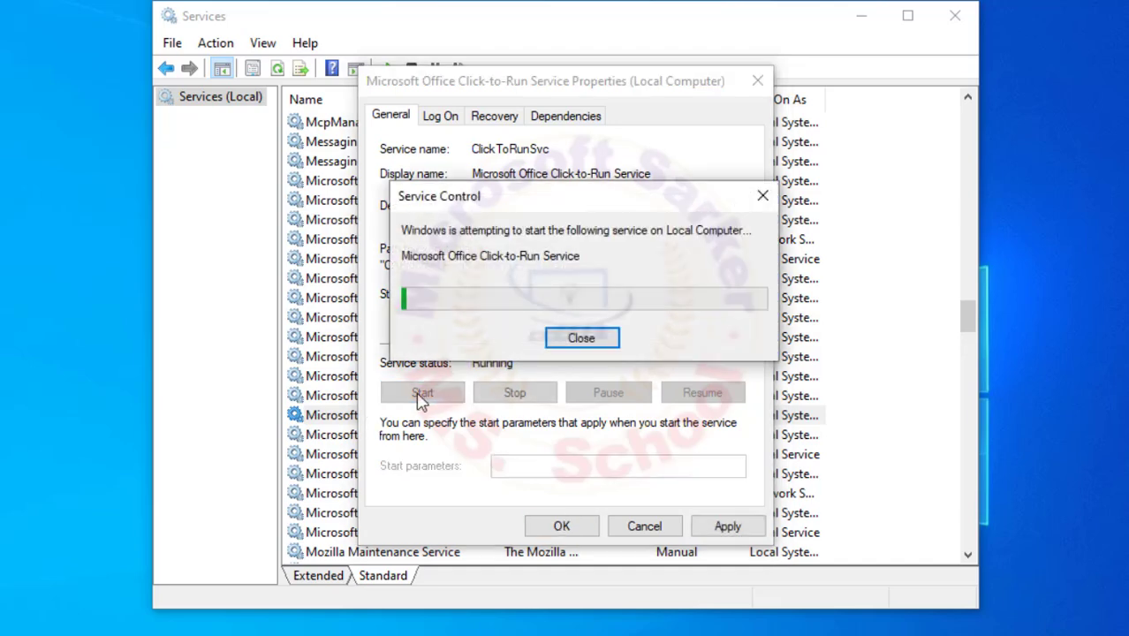
pyautogui.click(726, 526)
pyautogui.click(563, 525)
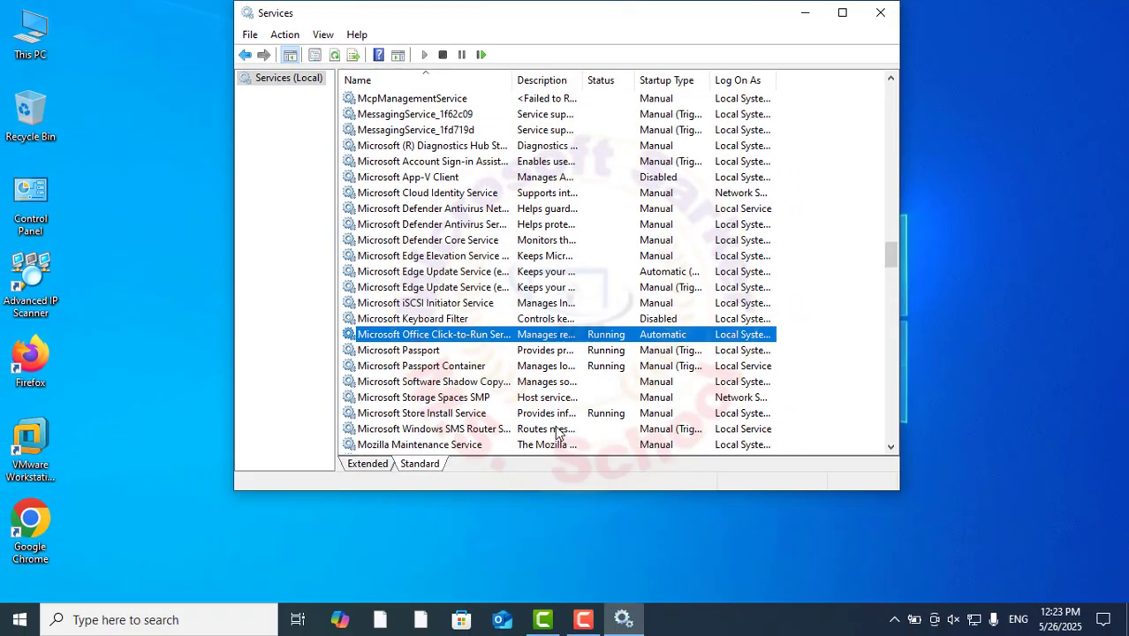
pyautogui.click(880, 15)
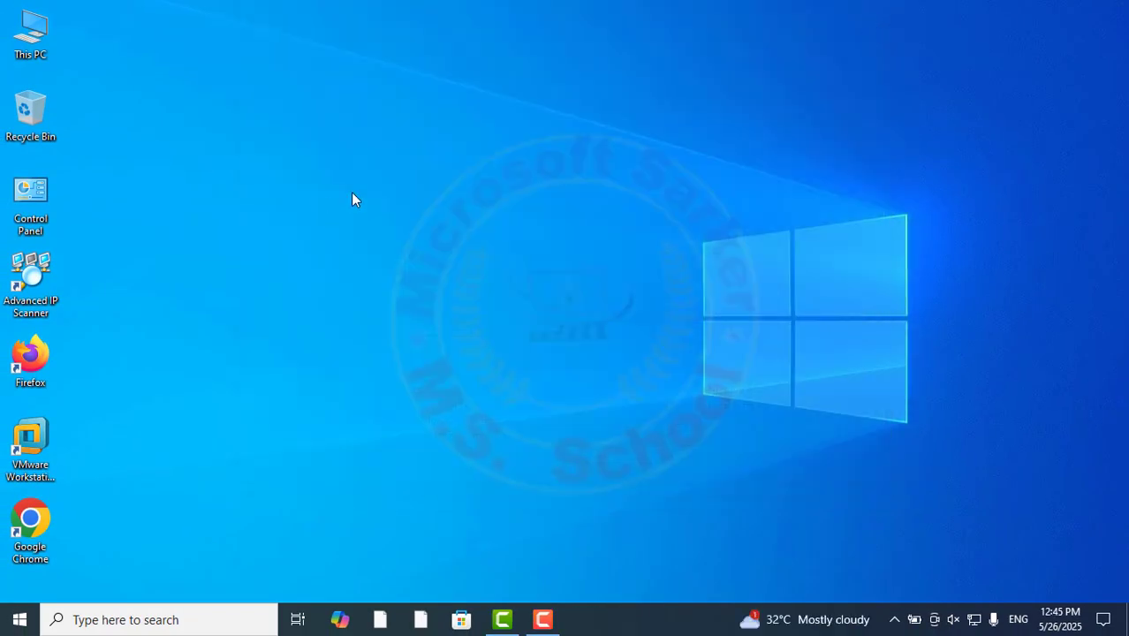
# Step: Open the advanced options of the Outlook app from the installed apps list in Windows Settings
pyautogui.press('super+i')
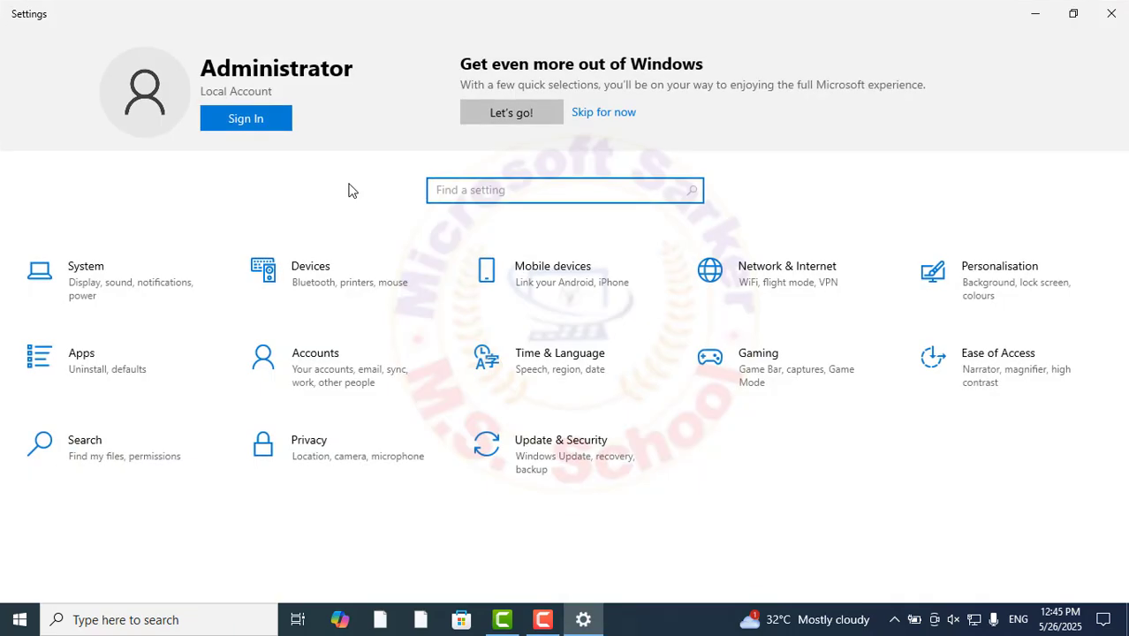
pyautogui.click(110, 374)
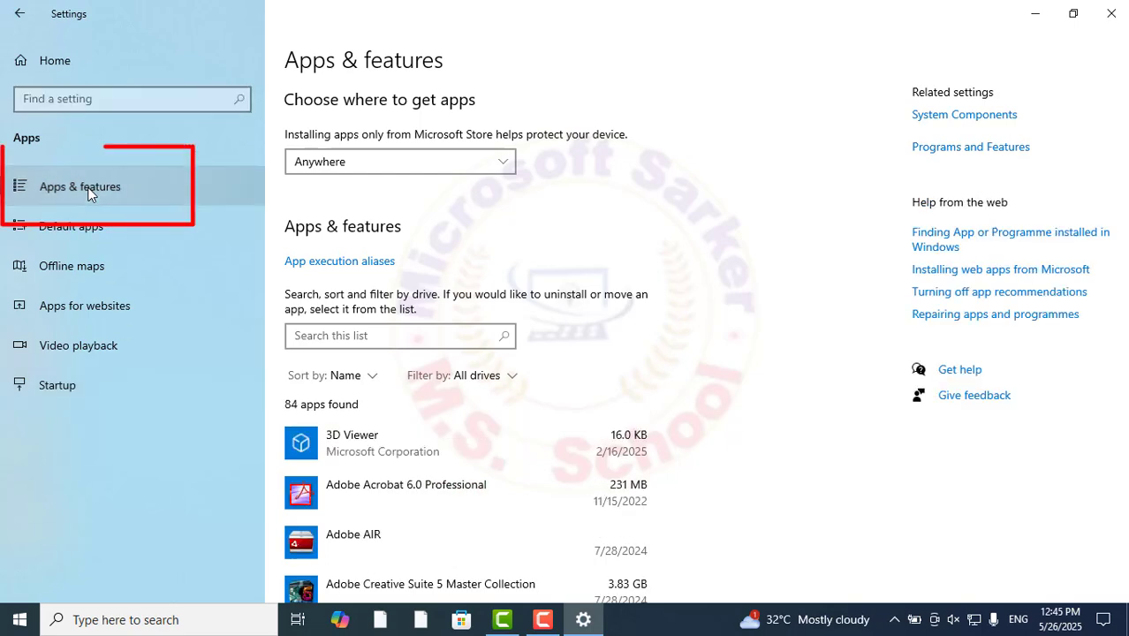
pyautogui.scroll(-10, 566, 302)
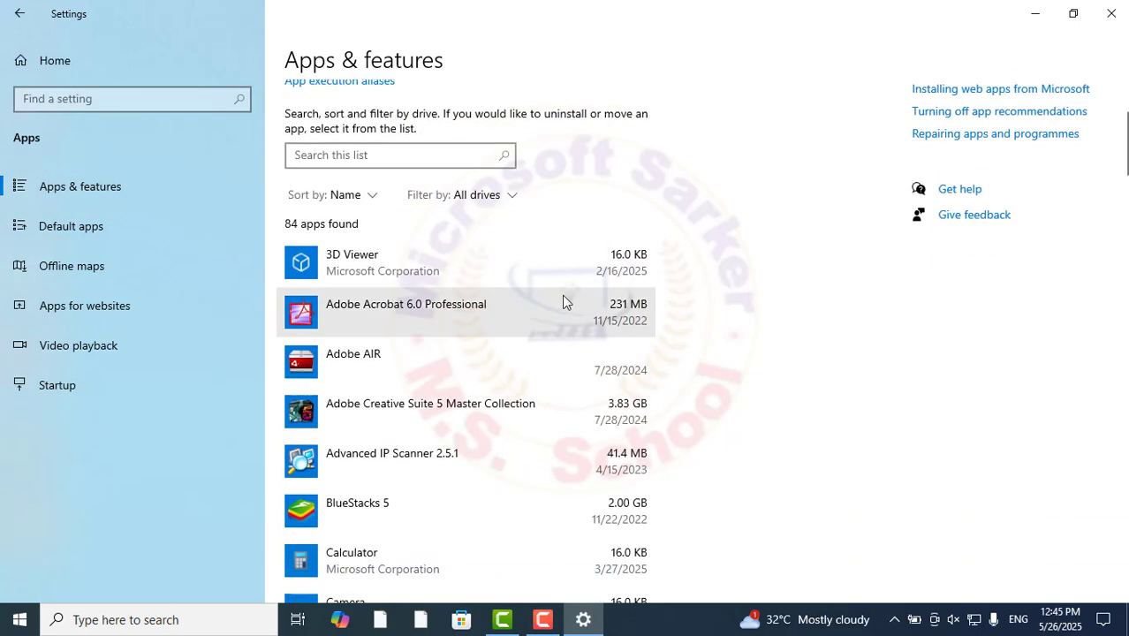
pyautogui.scroll(-15, 565, 302)
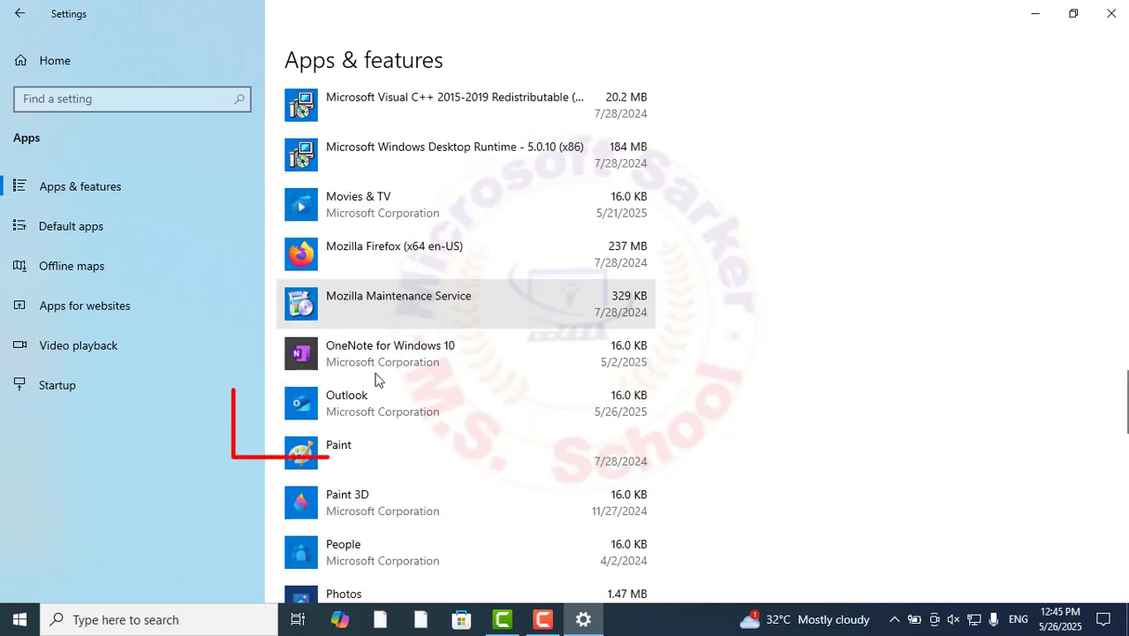
pyautogui.click(406, 399)
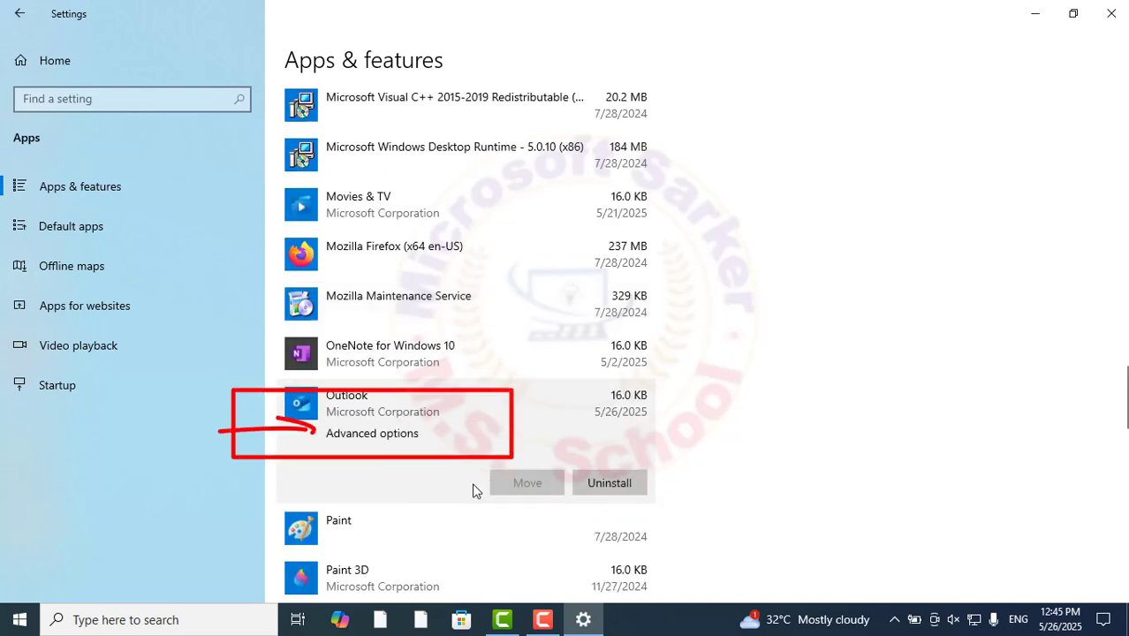
pyautogui.click(382, 435)
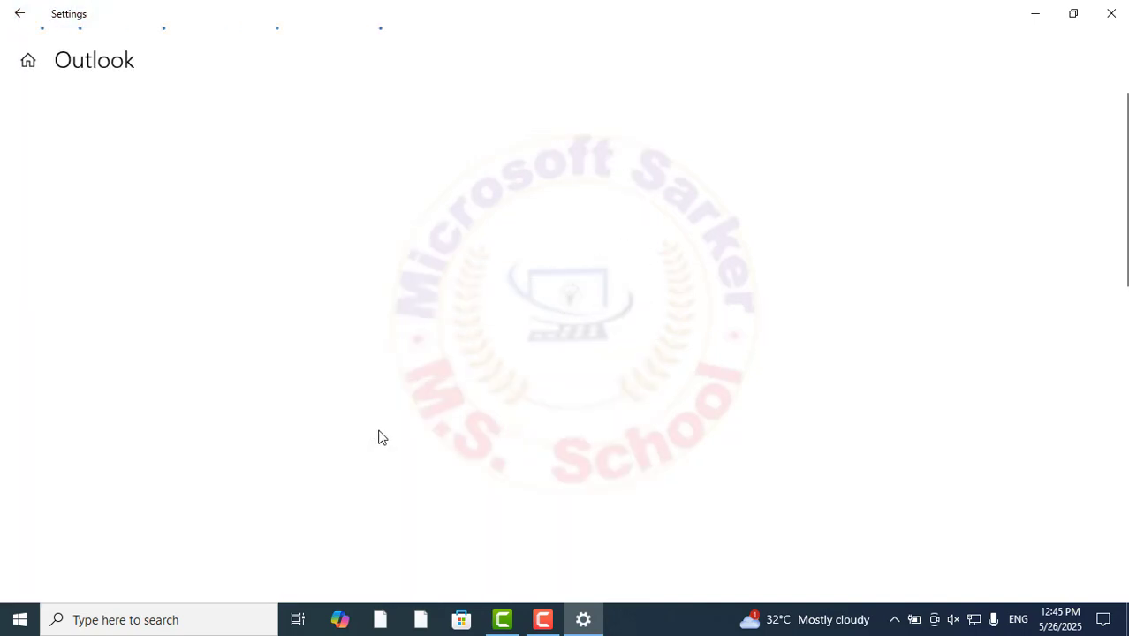
# Step: Reset the Outlook app's data and repair the app, then close Settings
pyautogui.scroll(-5, 163, 305)
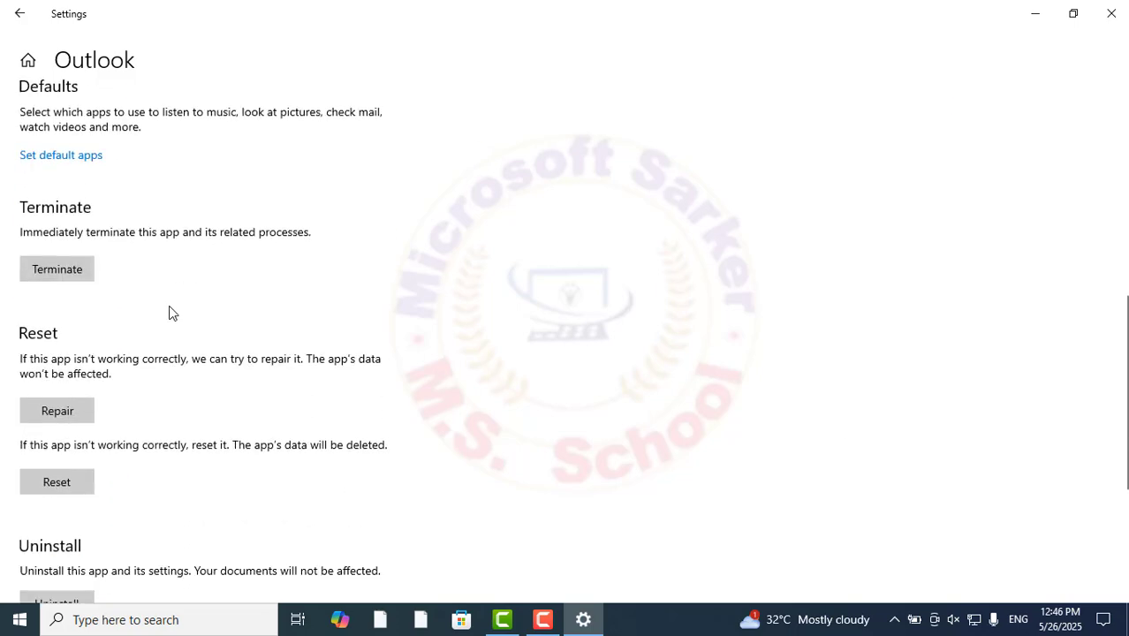
pyautogui.scroll(-3, 170, 312)
pyautogui.click(55, 323)
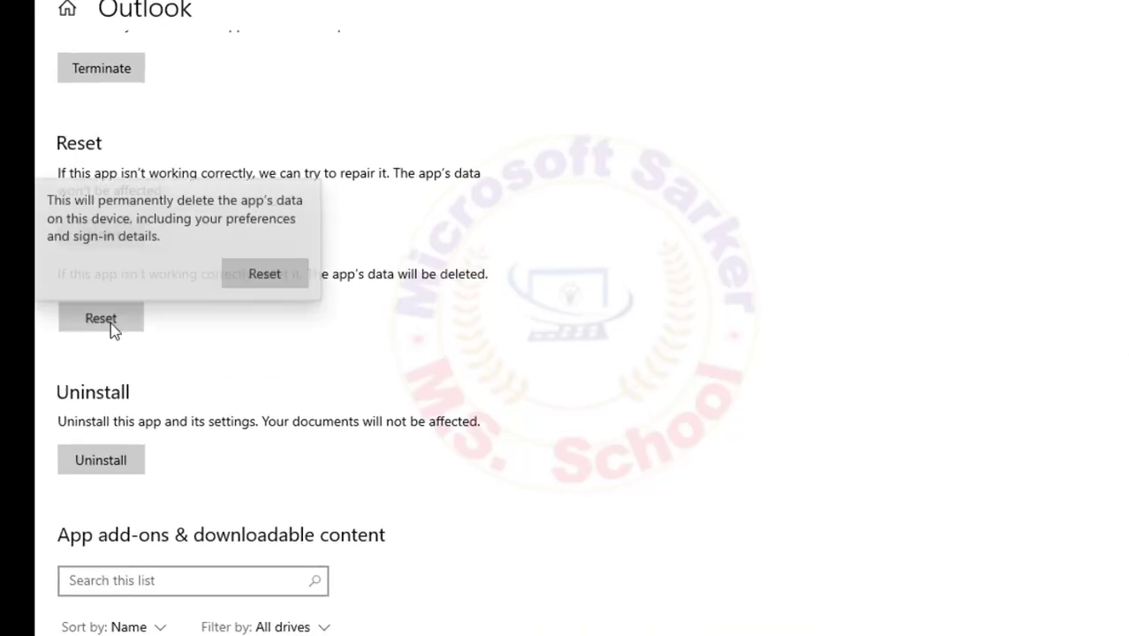
pyautogui.click(273, 273)
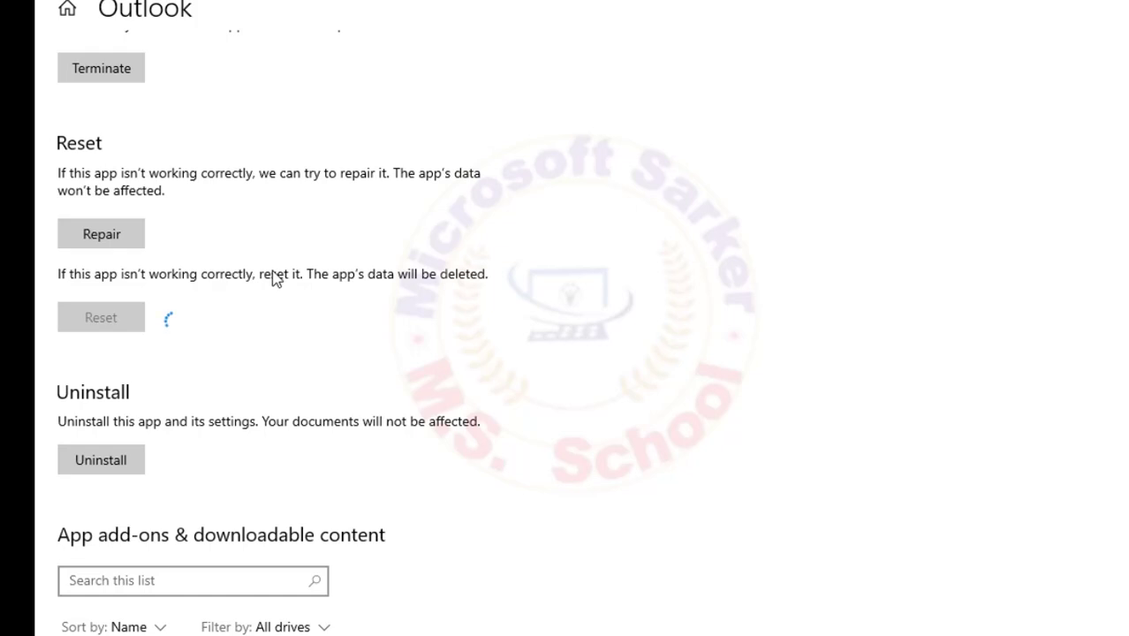
pyautogui.click(92, 241)
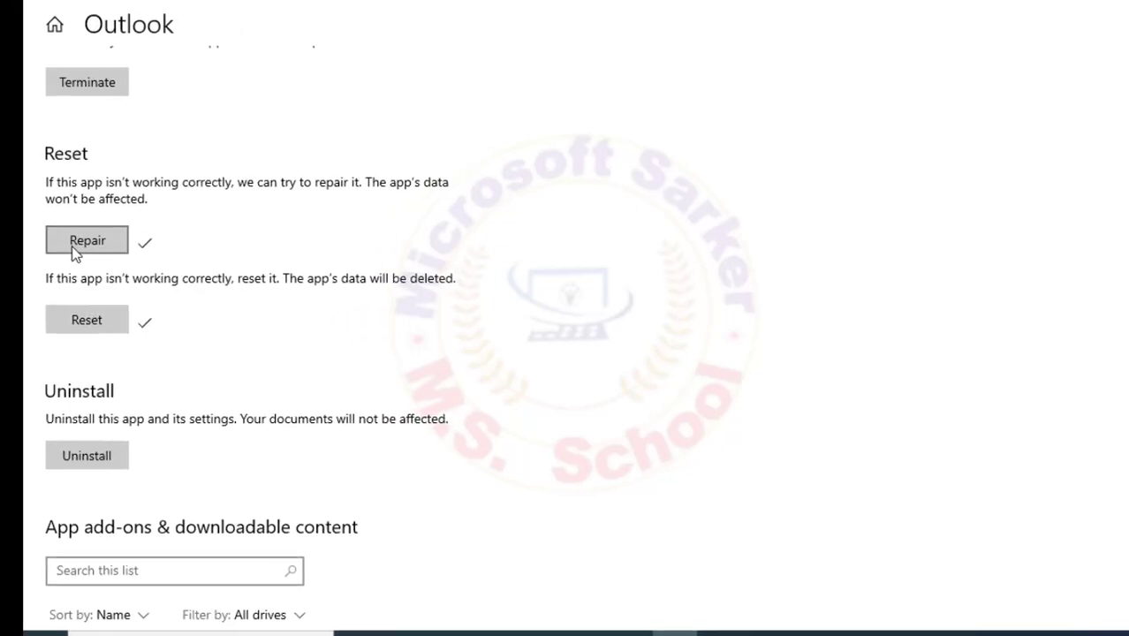
pyautogui.scroll(-2, 322, 321)
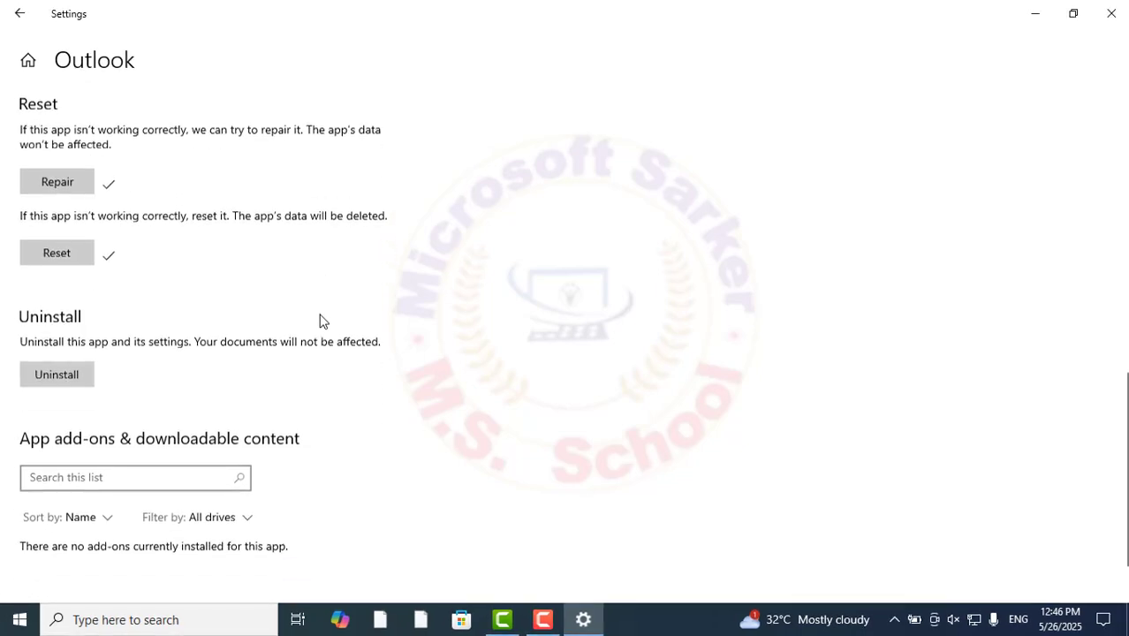
pyautogui.click(1110, 13)
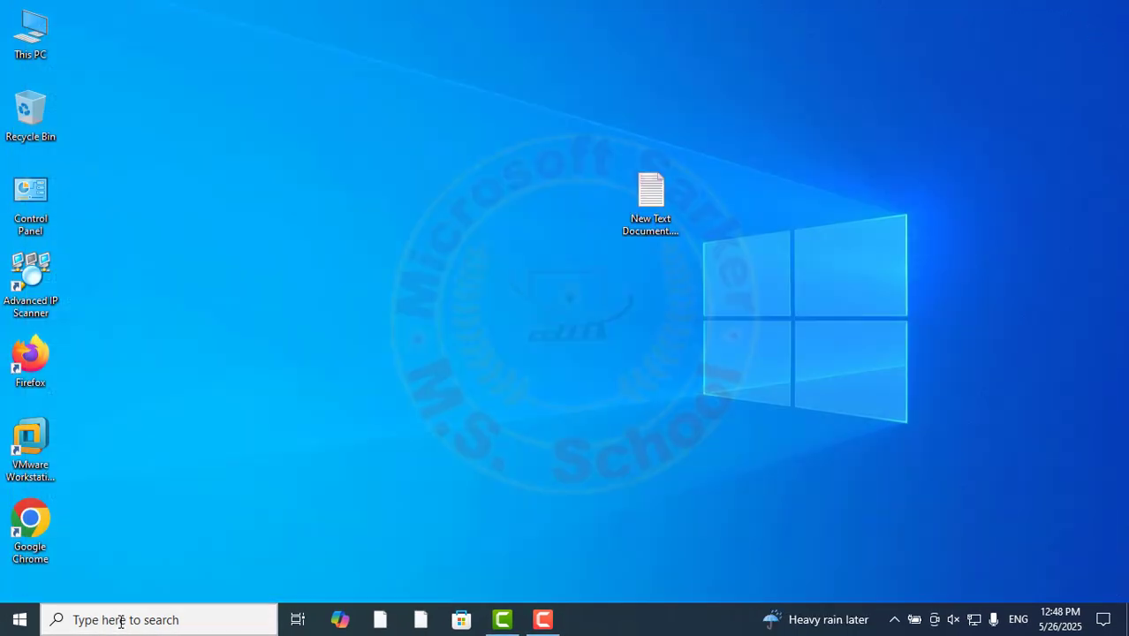
# Step: Find cmd through Windows search and open a Command Prompt window, placing it nearer the middle of the desktop
pyautogui.click(118, 619)
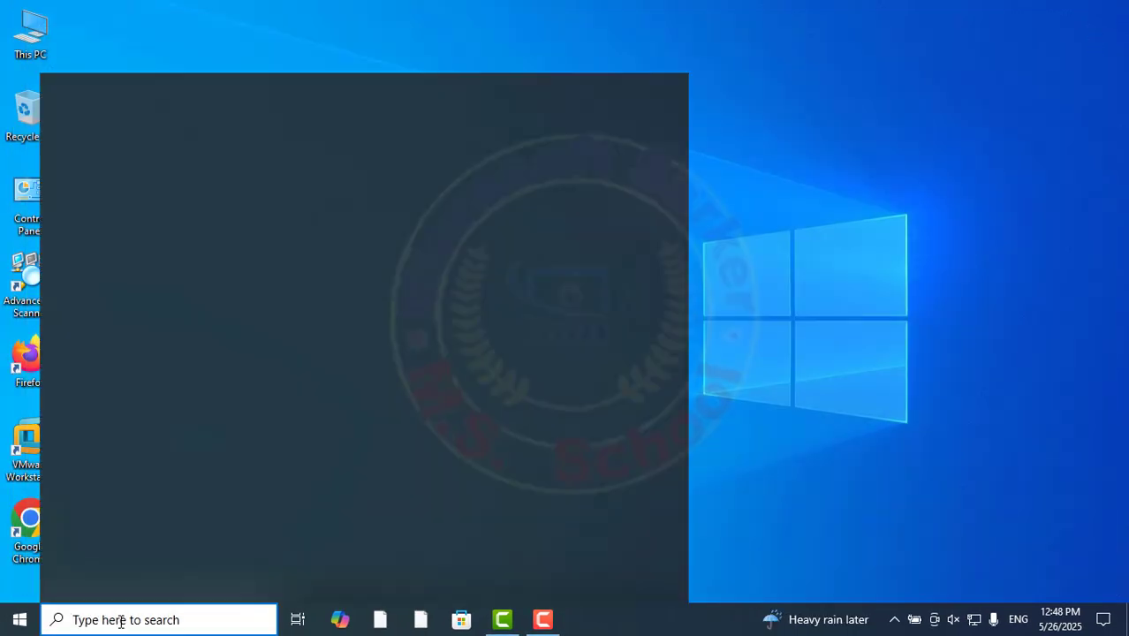
pyautogui.write('cmd')
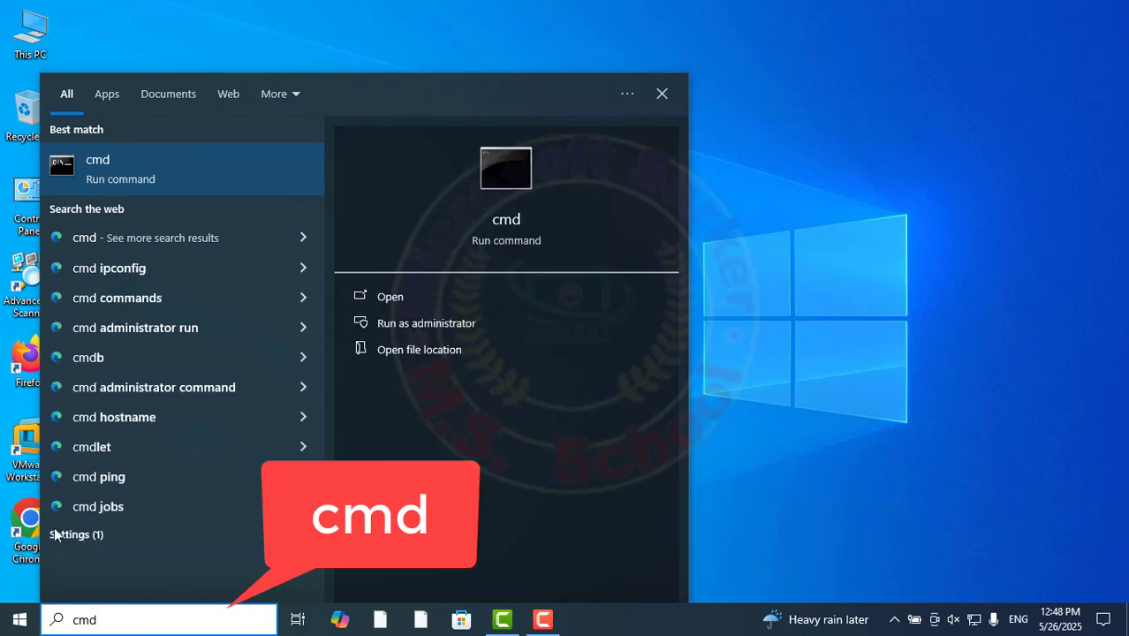
pyautogui.click(120, 172)
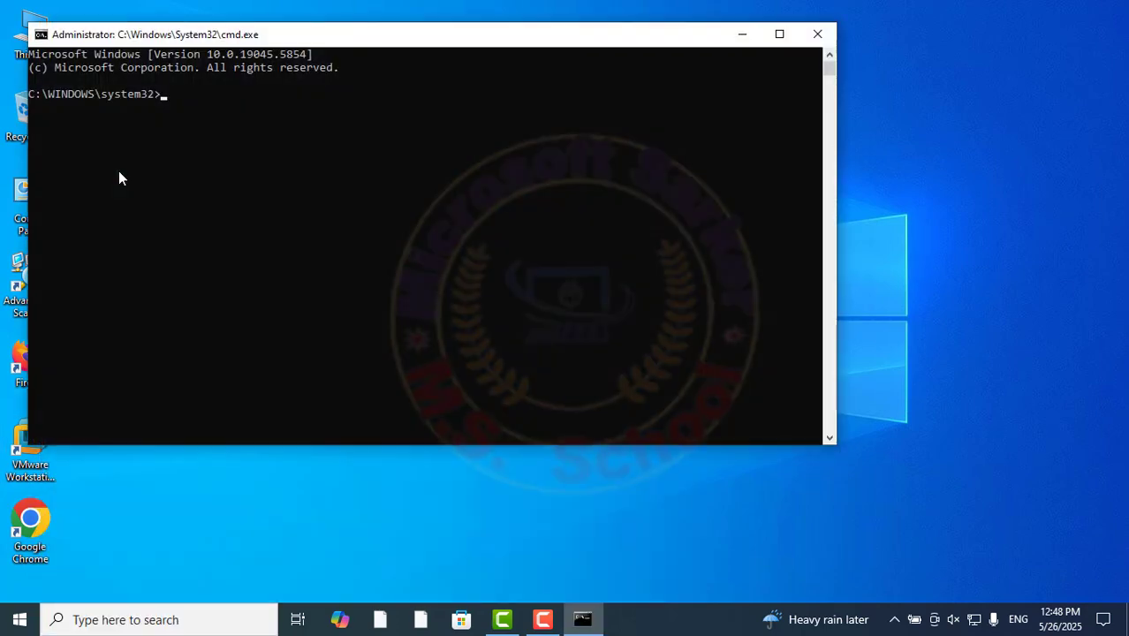
pyautogui.moveTo(410, 38); pyautogui.dragTo(525, 54)
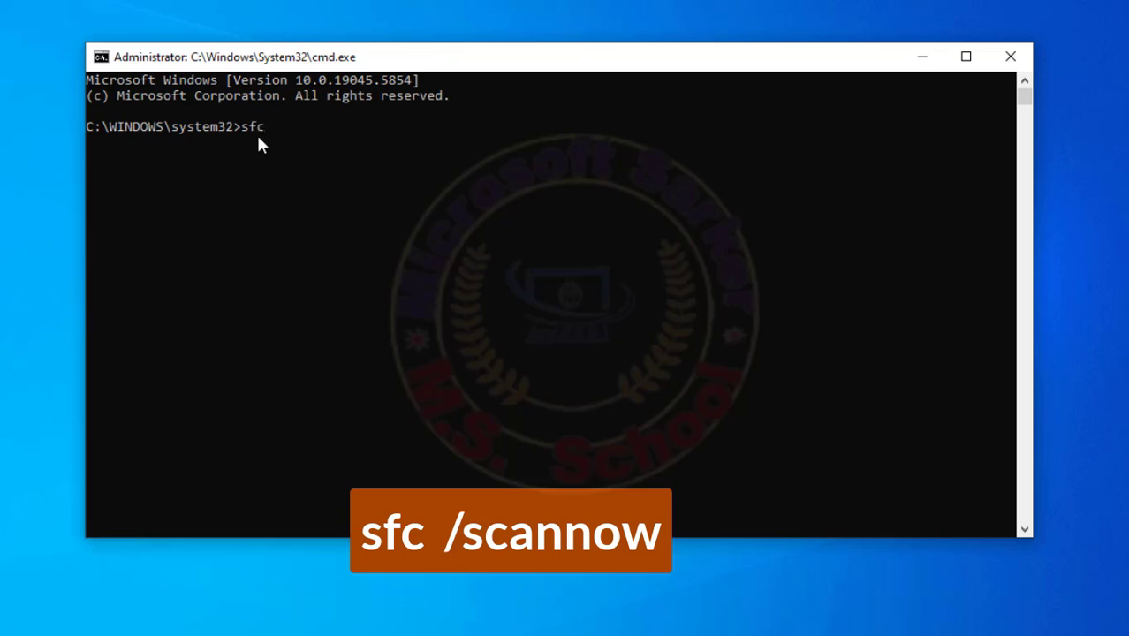
# Step: Run the system file check sfc /scannow and close the Command Prompt once the scan is done
pyautogui.write('scannow')
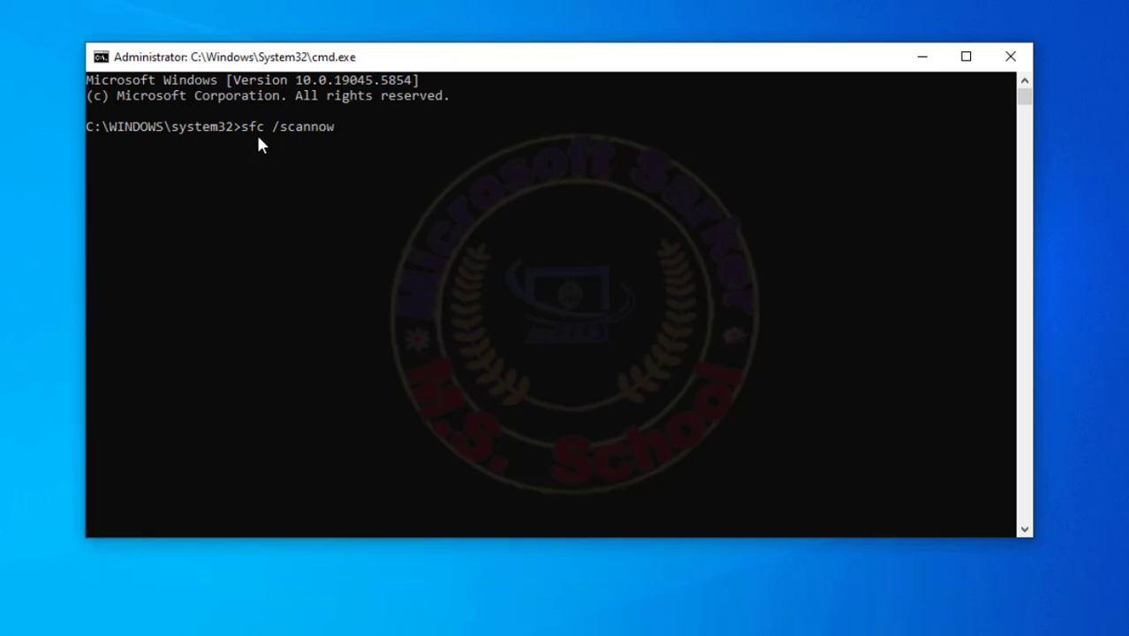
pyautogui.press('Return')
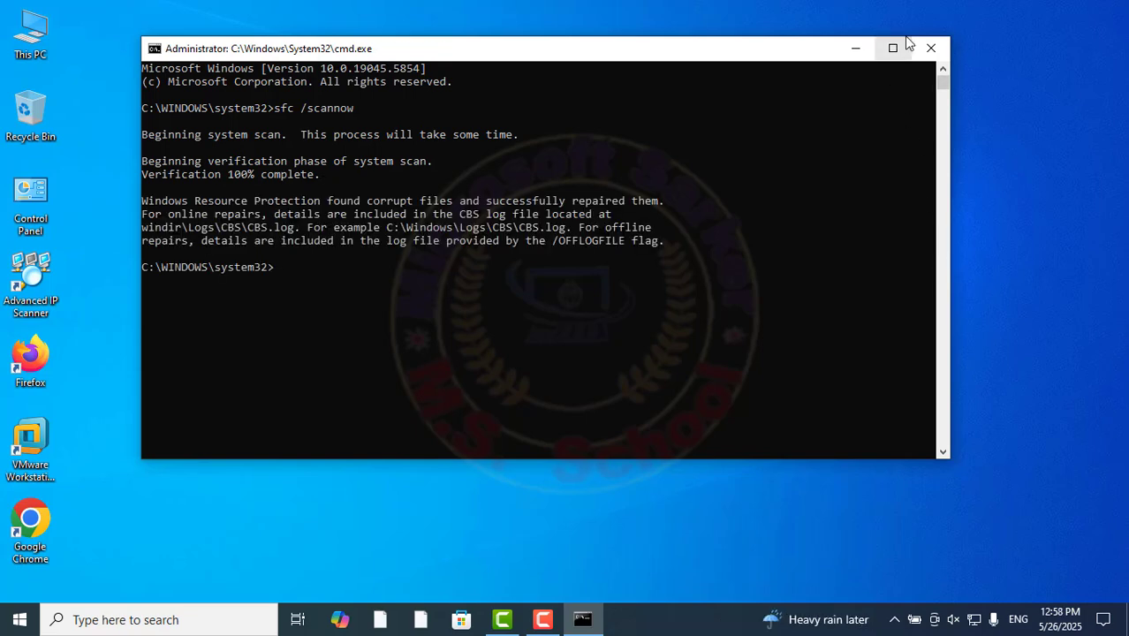
pyautogui.click(933, 48)
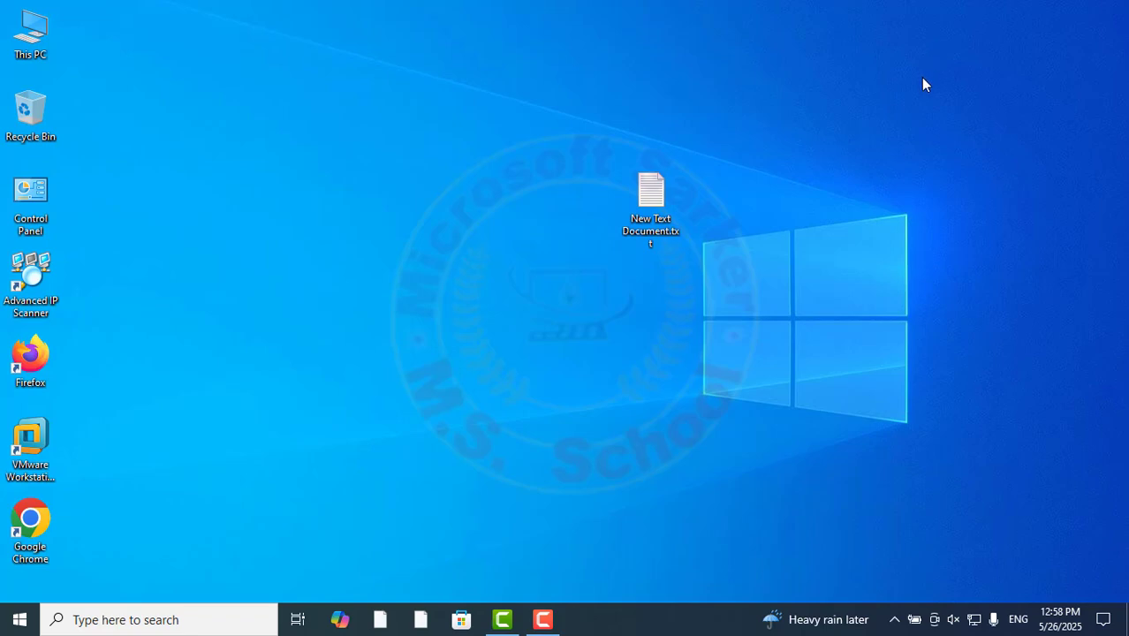
# Step: Open the list of installed programs from Control Panel and maximize its window
pyautogui.doubleClick(24, 186)
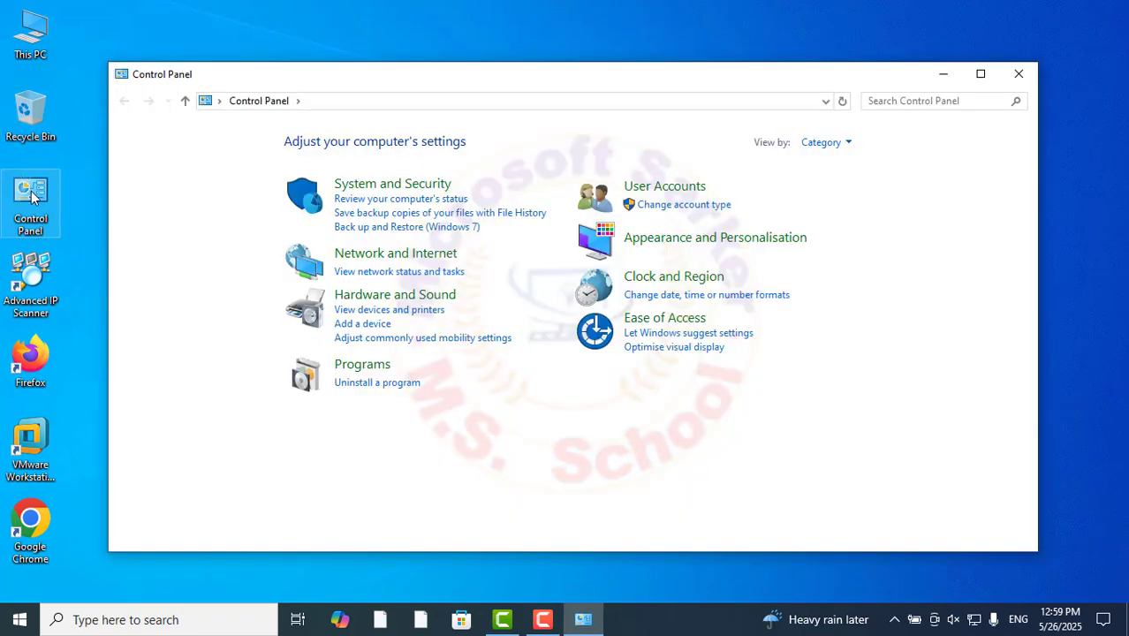
pyautogui.click(344, 382)
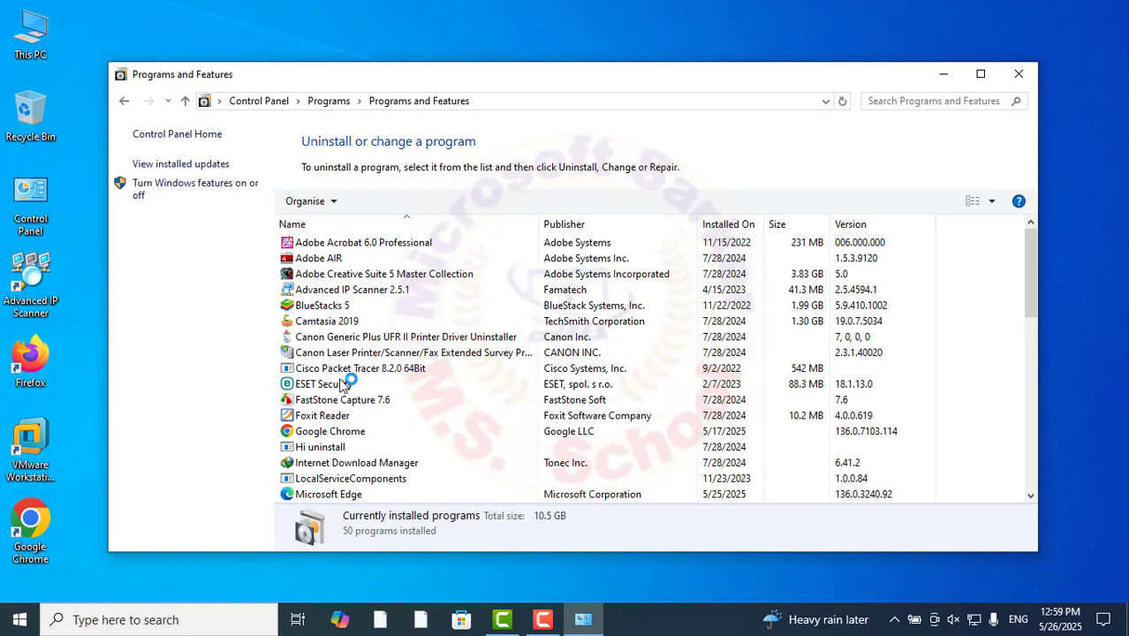
pyautogui.click(980, 77)
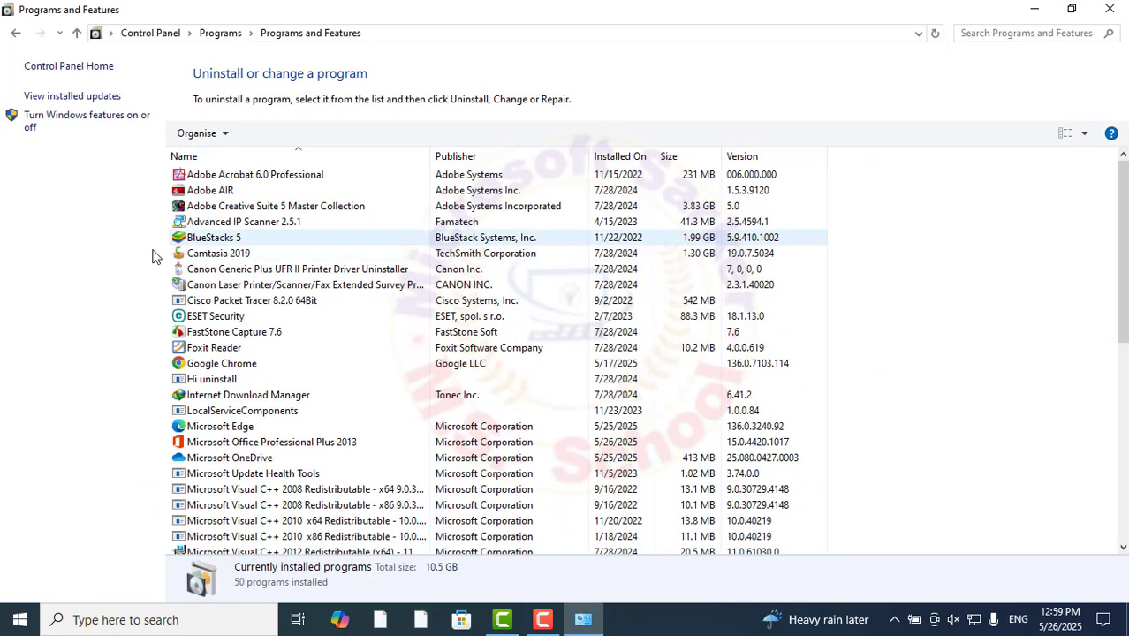
# Step: Uninstall Microsoft Office Professional Plus 2013, continuing despite other logged-on users and confirming its removal
pyautogui.scroll(-1, 238, 319)
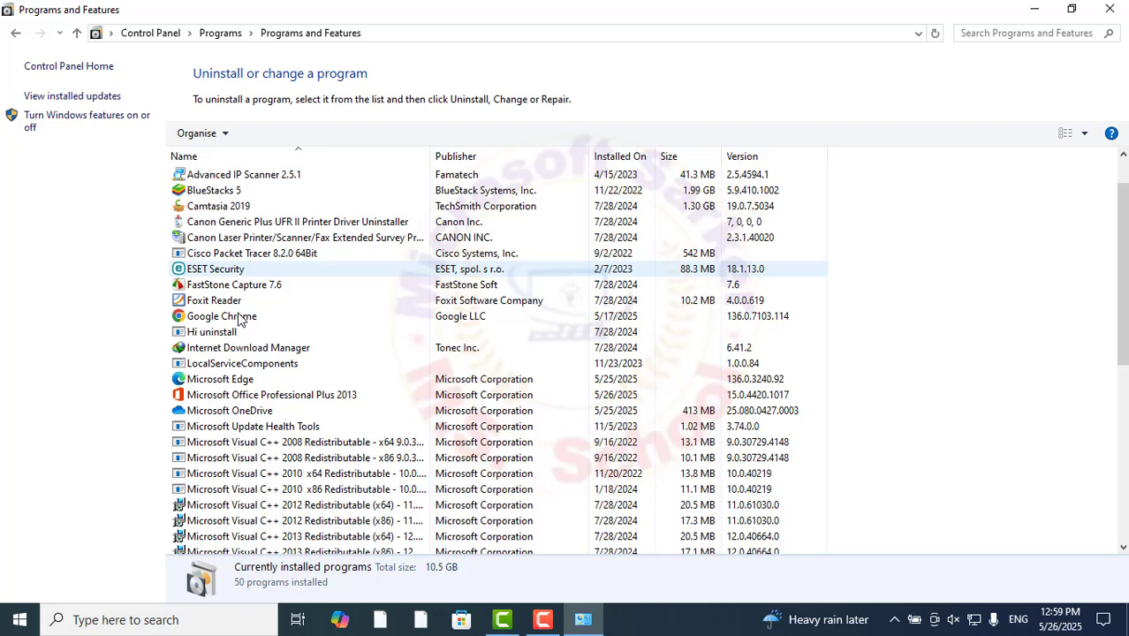
pyautogui.click(225, 396)
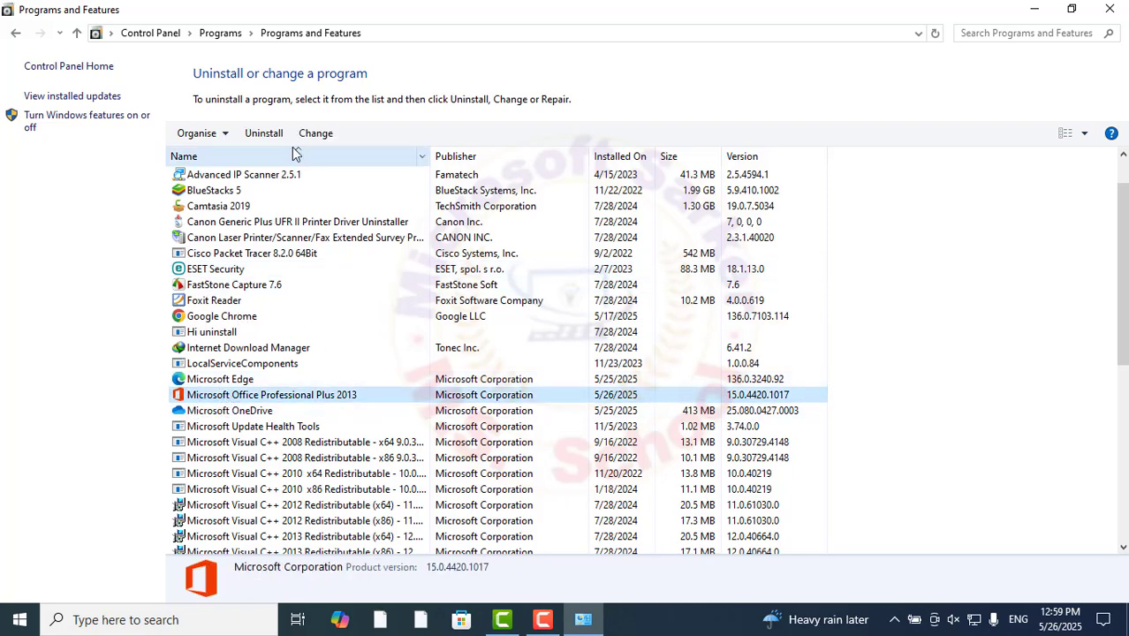
pyautogui.click(263, 133)
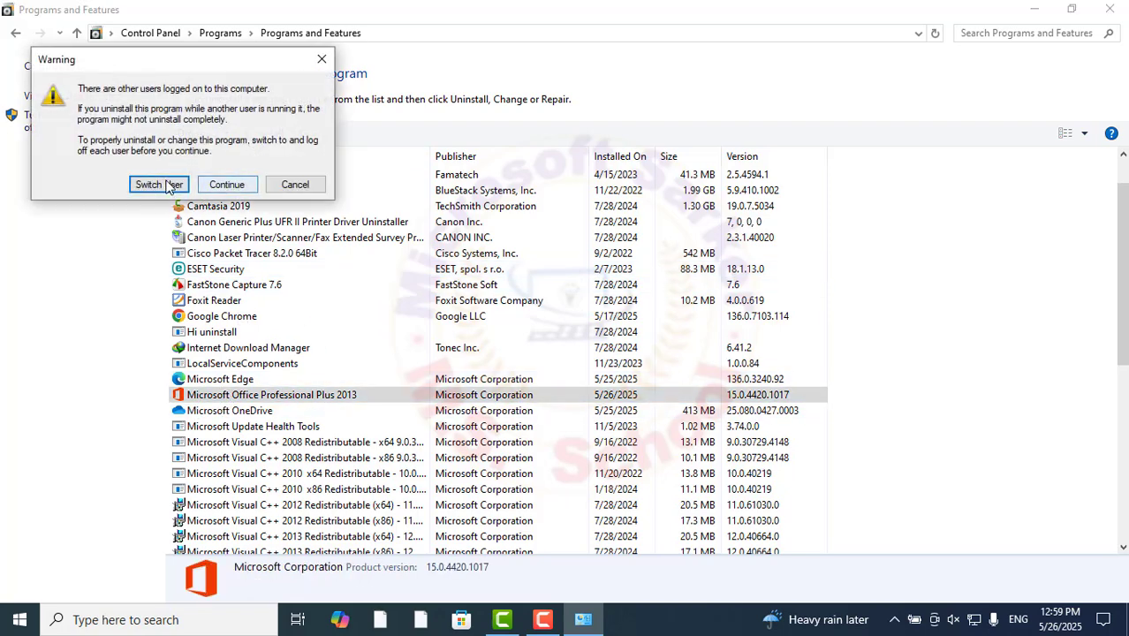
pyautogui.click(226, 184)
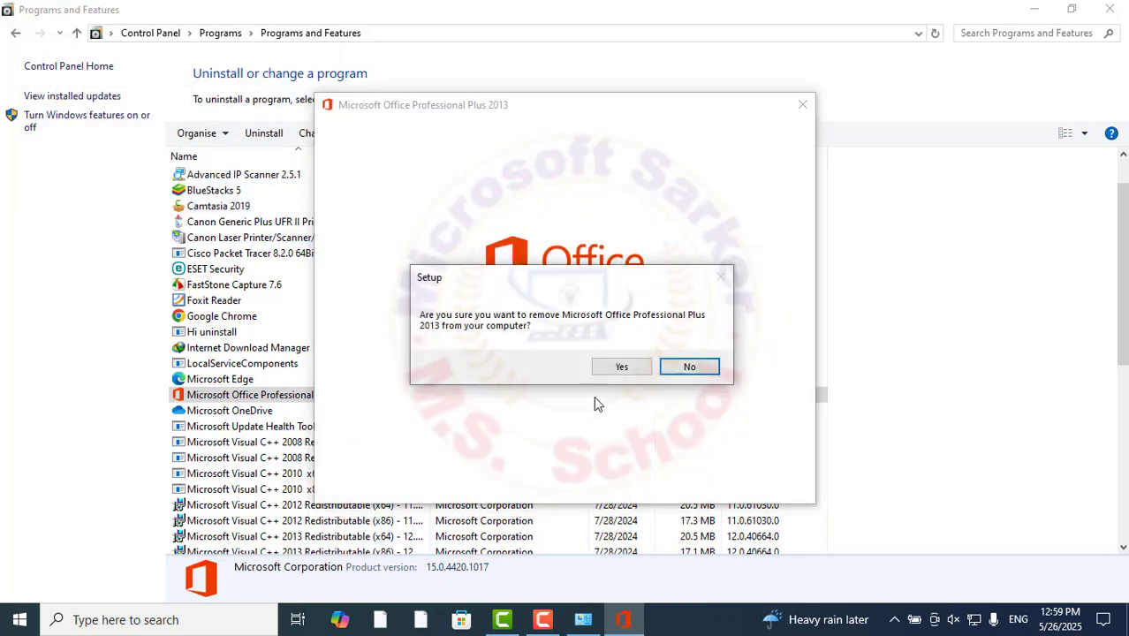
pyautogui.click(621, 367)
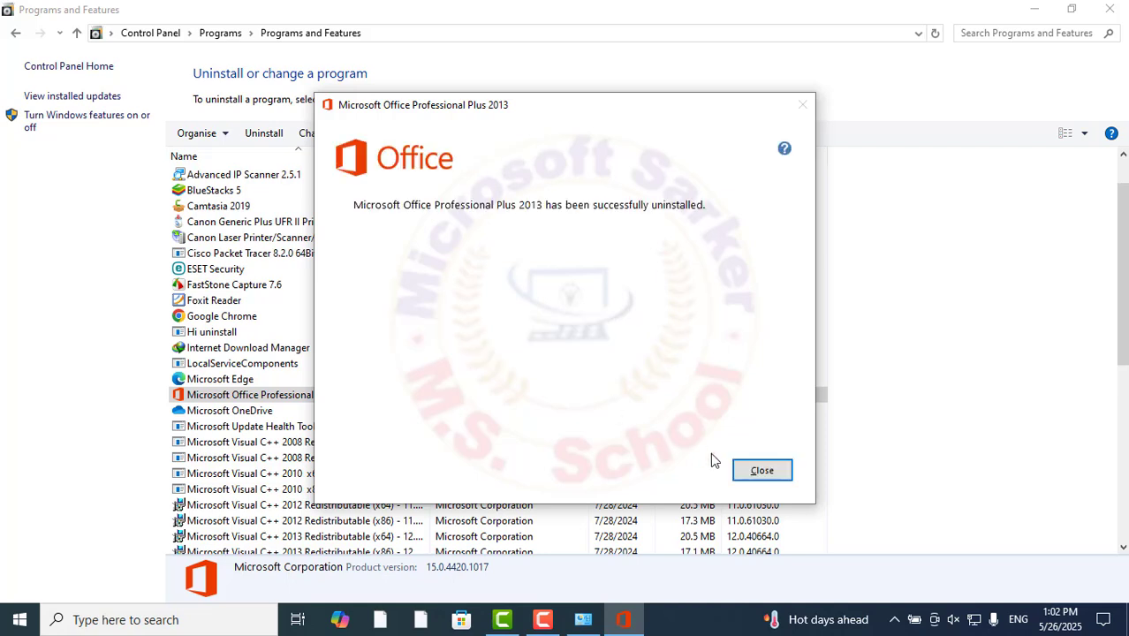
# Step: Close the finished Office uninstaller without going through with the restart, and close Programs and Features
pyautogui.click(742, 472)
pyautogui.click(635, 374)
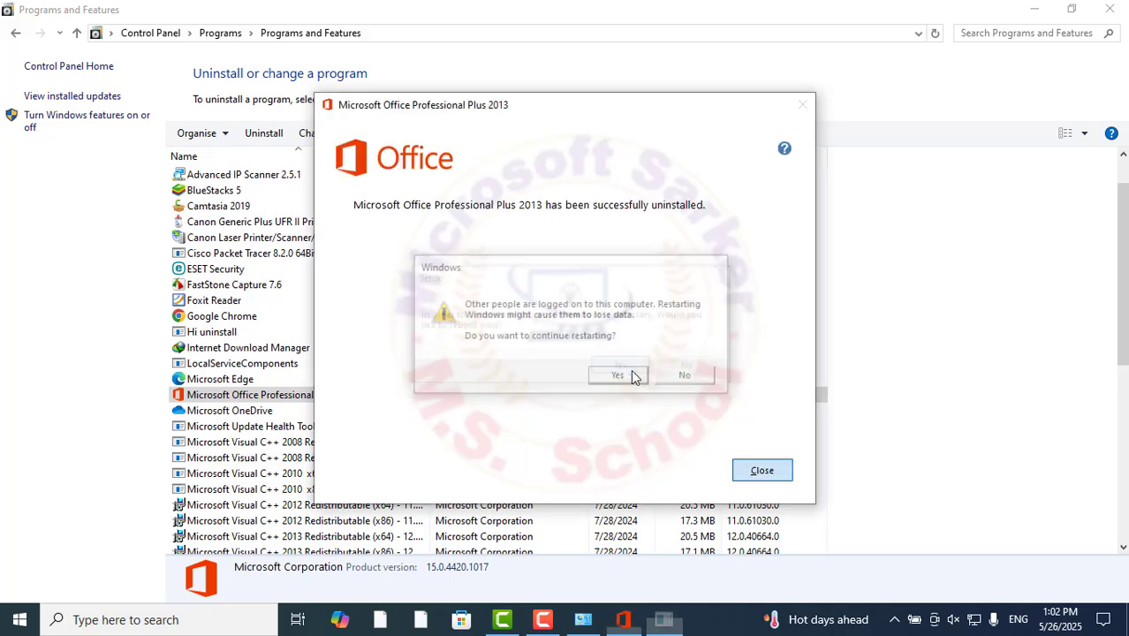
pyautogui.click(688, 377)
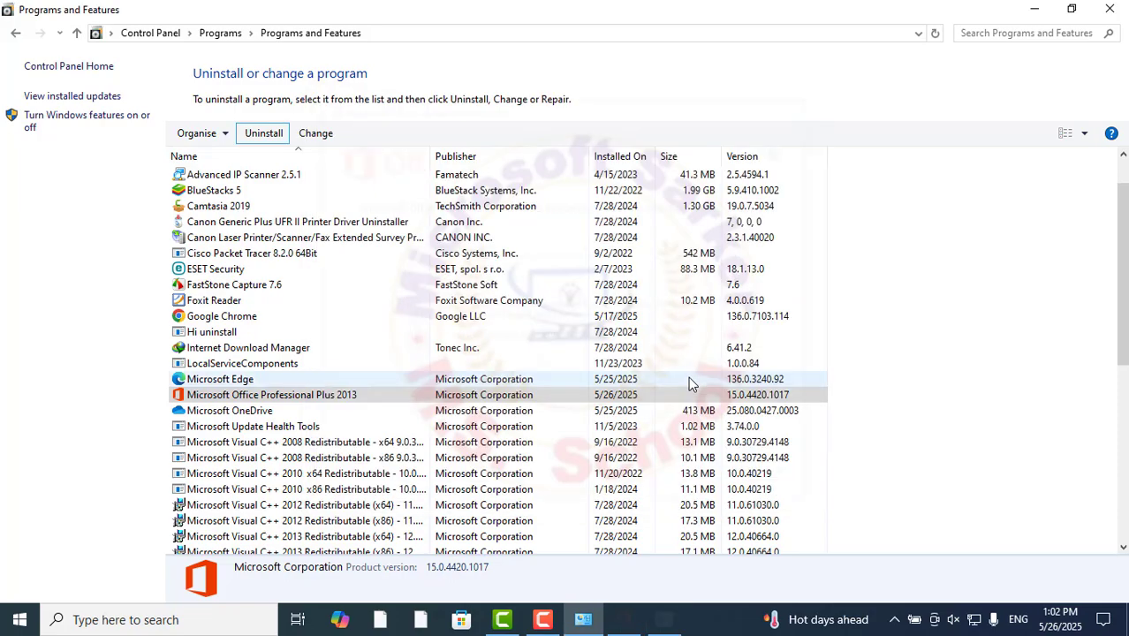
pyautogui.click(1110, 11)
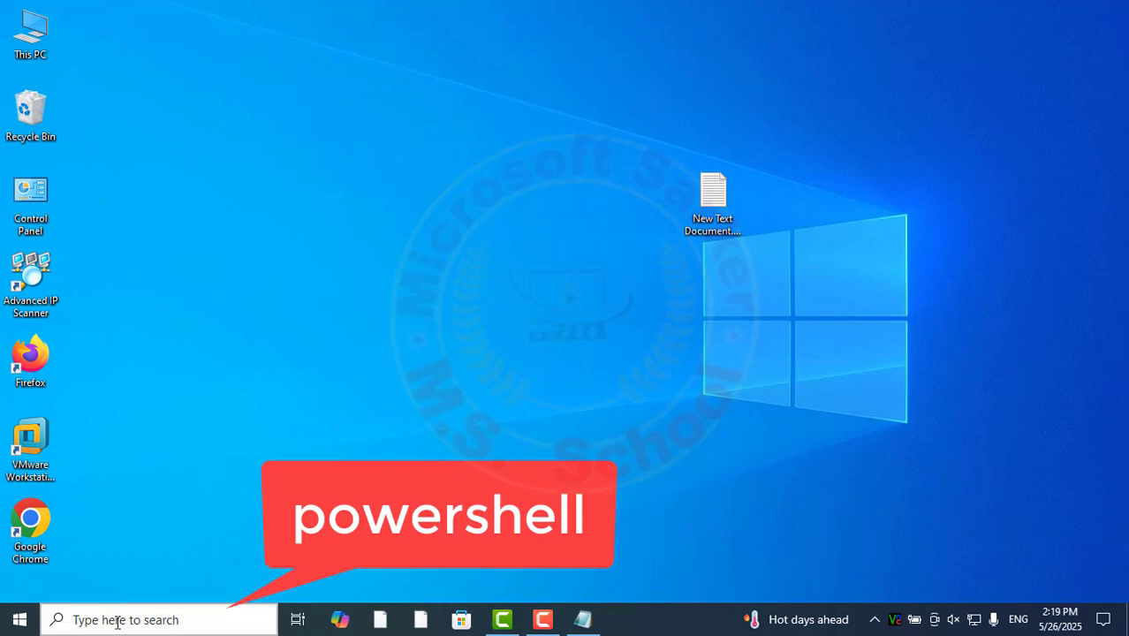
# Step: Find powershell through Windows search and open an administrator PowerShell window
pyautogui.click(116, 620)
pyautogui.write('powe')
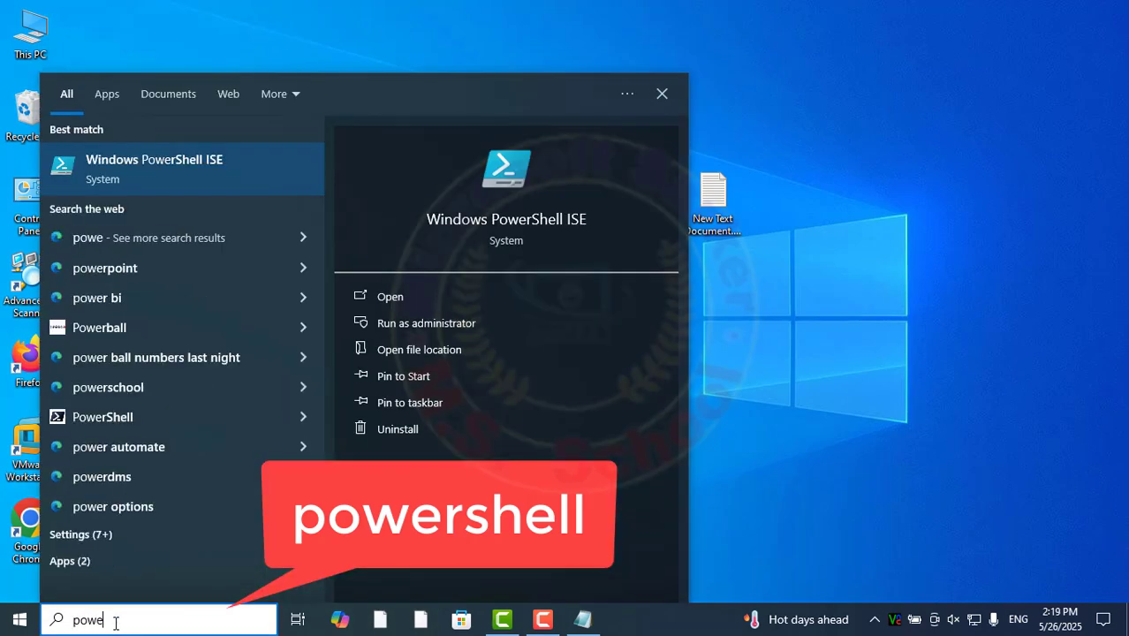
pyautogui.write('rsh')
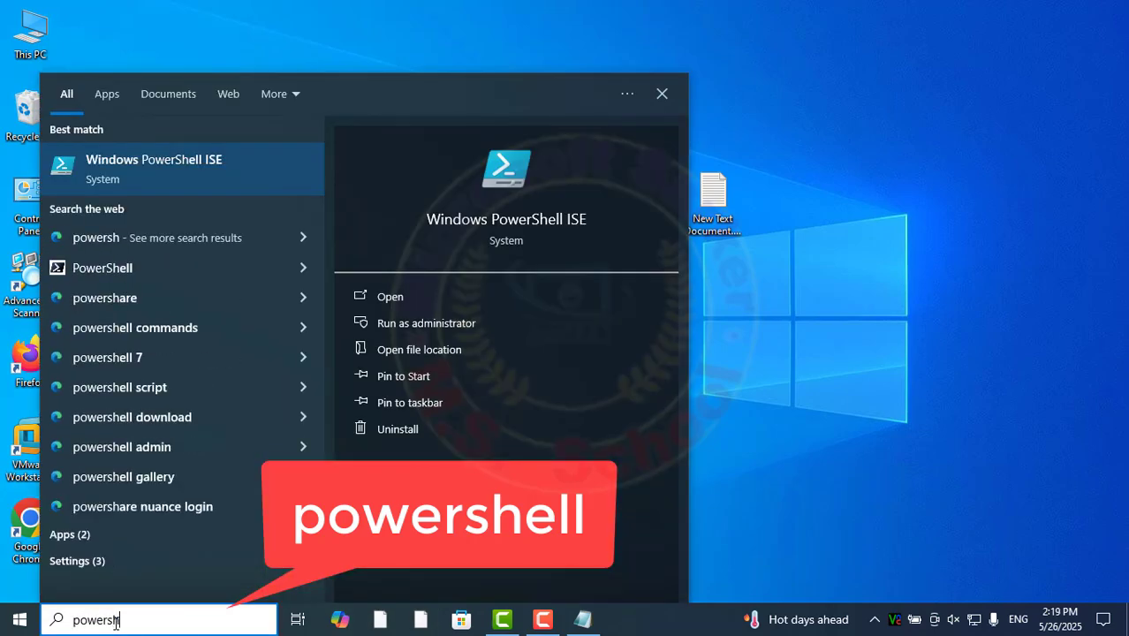
pyautogui.write('ell')
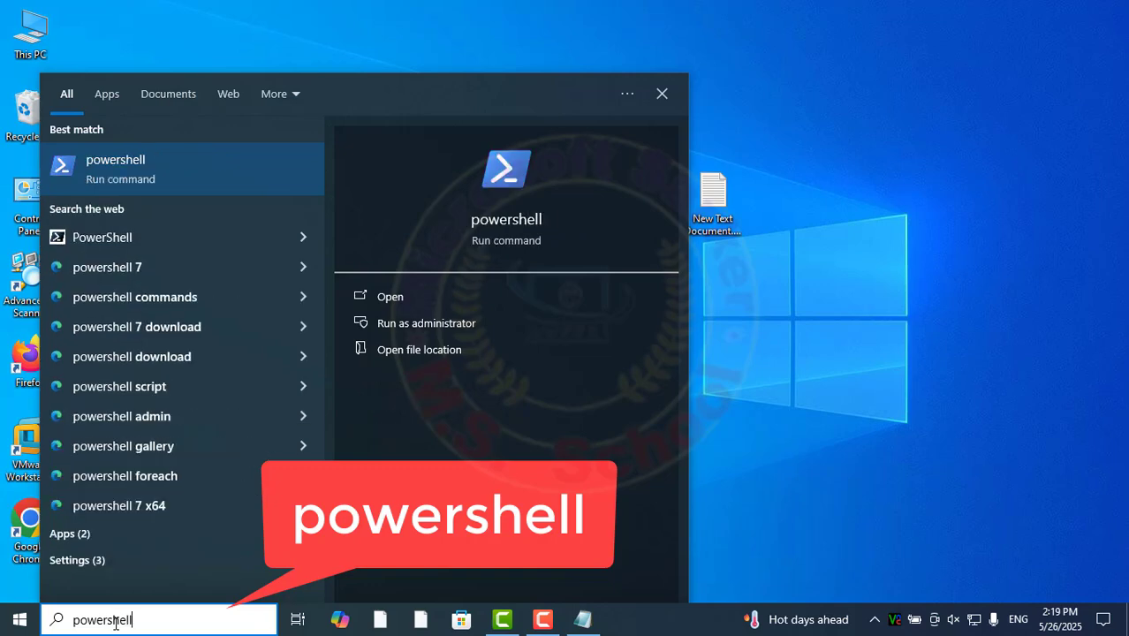
pyautogui.click(95, 169)
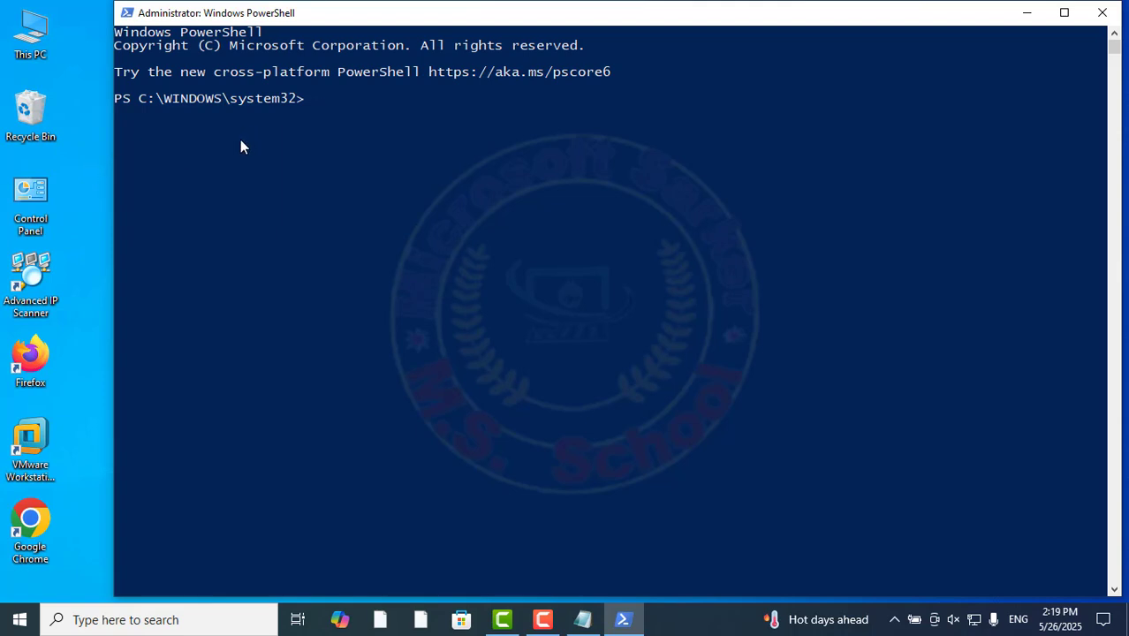
# Step: Switch to the open Notepad document and copy the command Get-AppxPackage -name “Microsoft.Office.Desktop” | Remove-AppxPackage
pyautogui.click(1027, 14)
pyautogui.click(582, 619)
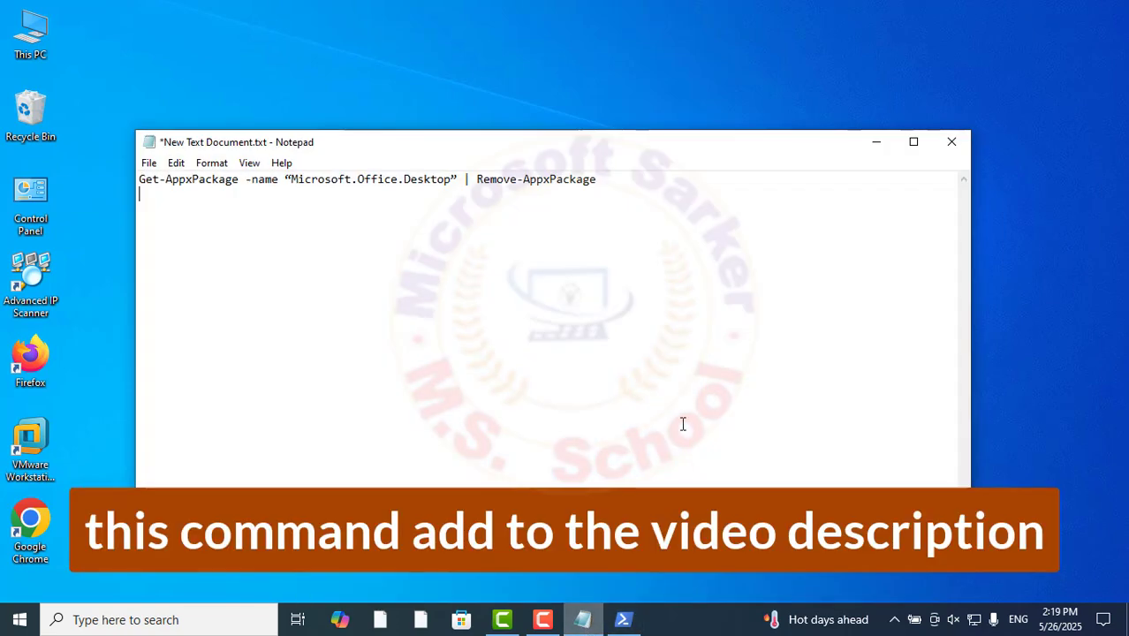
pyautogui.moveTo(599, 179); pyautogui.dragTo(139, 163)
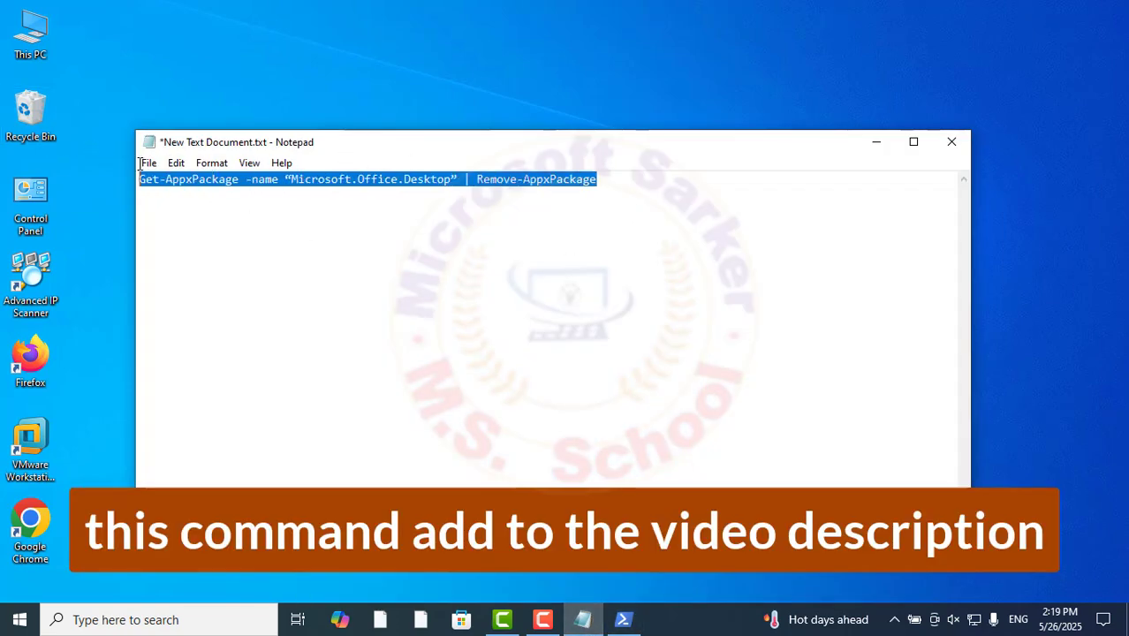
pyautogui.rightClick(213, 179)
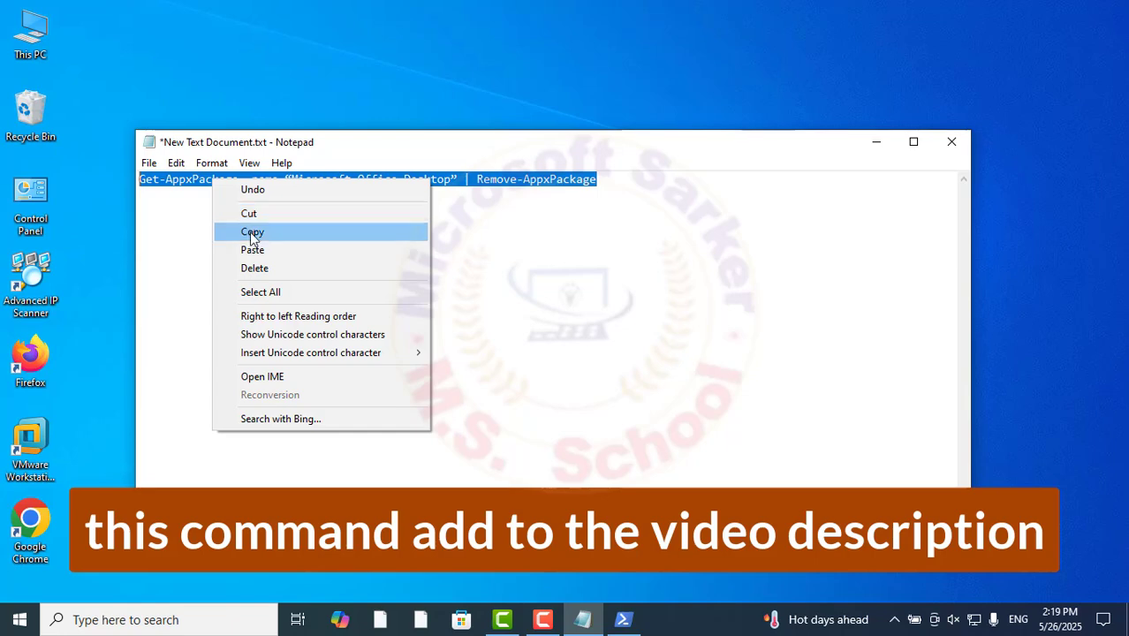
pyautogui.click(252, 231)
# Step: Switch back to PowerShell and run the copied Get-AppxPackage -name "Microsoft.Office.Desktop" | Remove-AppxPackage command
pyautogui.click(623, 619)
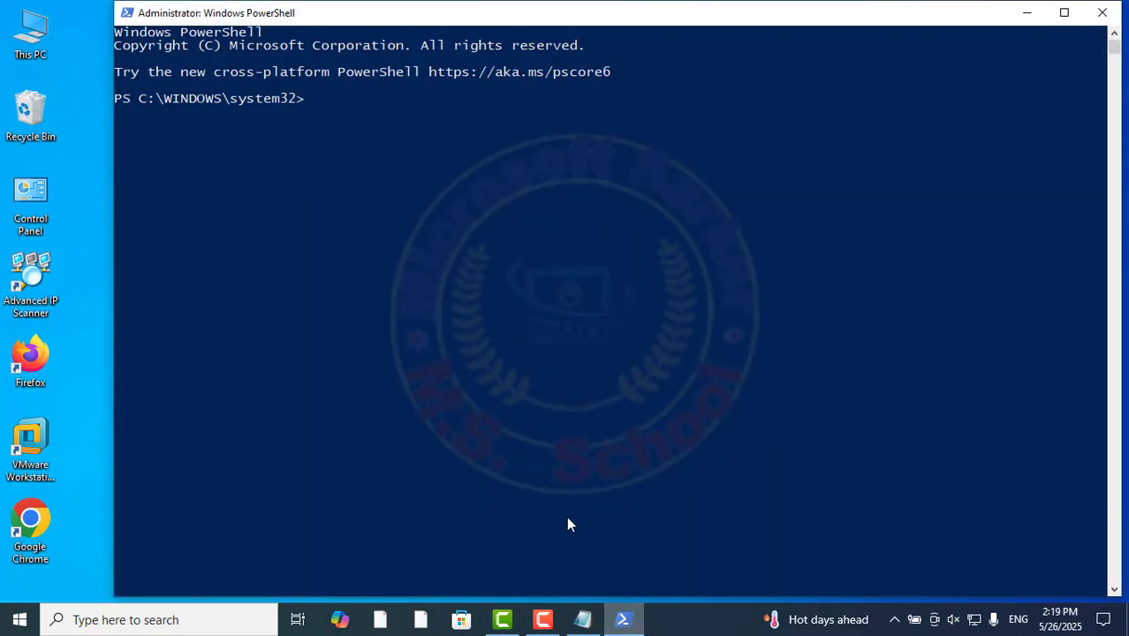
pyautogui.rightClick(324, 104)
pyautogui.press('Return')
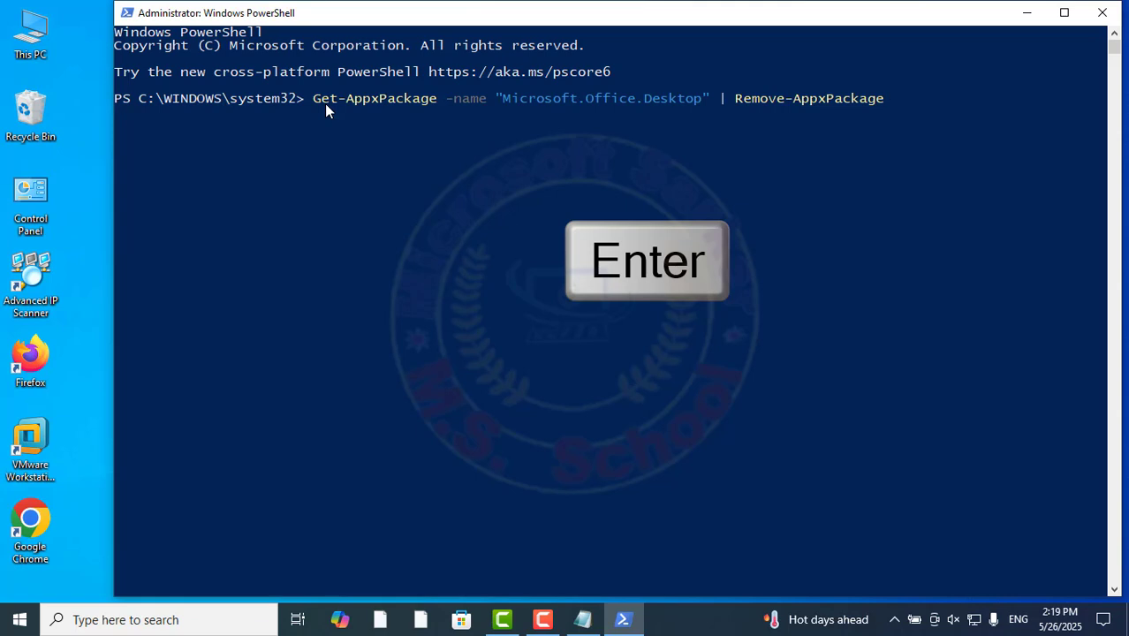
# Step: Close PowerShell and the Notepad document, discarding the unsaved changes
pyautogui.click(1104, 14)
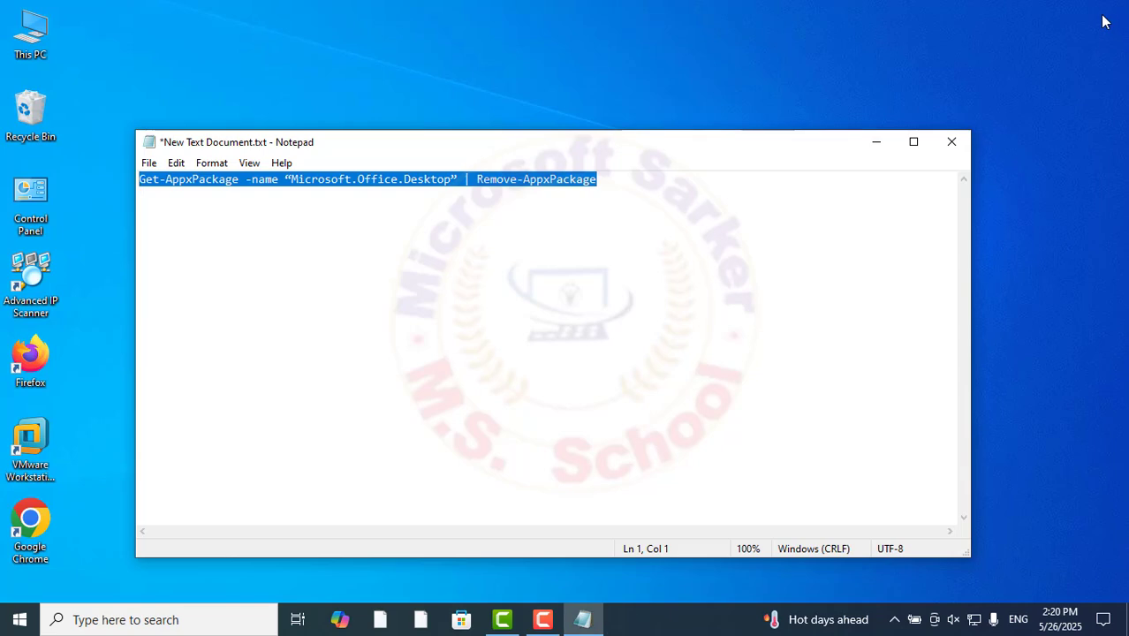
pyautogui.click(956, 147)
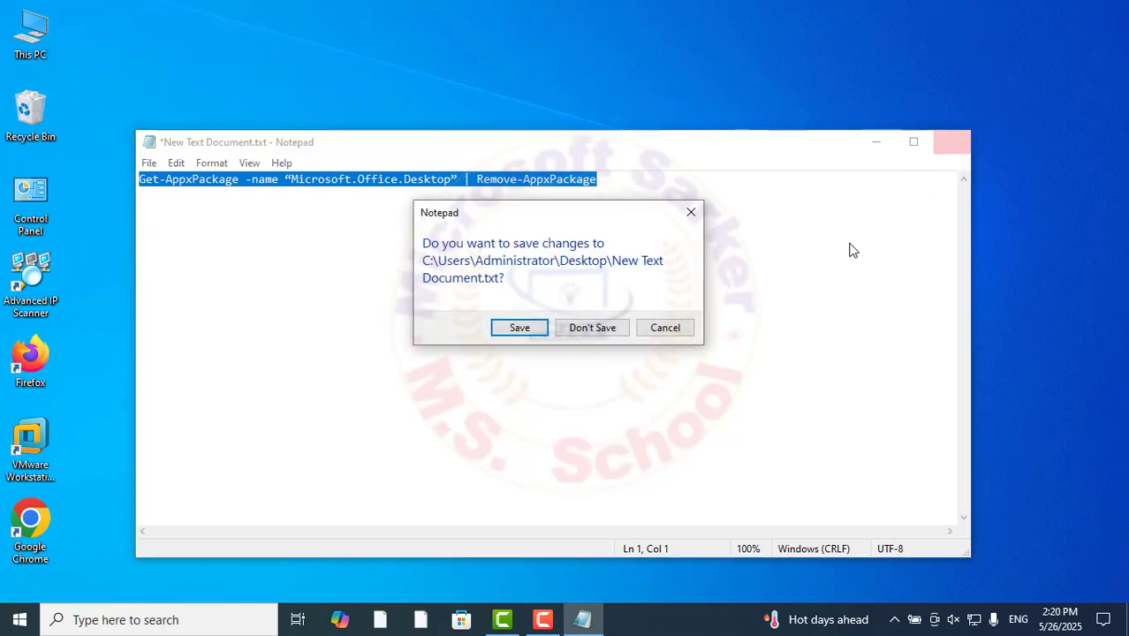
pyautogui.click(575, 334)
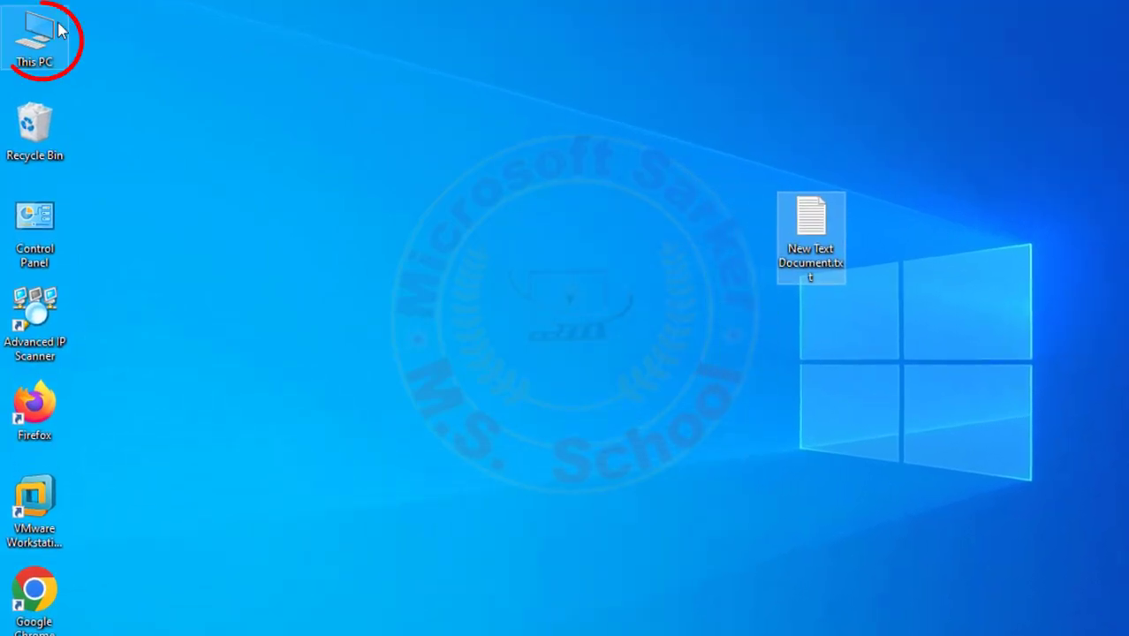
# Step: Delete the Microsoft Office folder from Program Files (x86) on Local Disk (C:)
pyautogui.doubleClick(57, 28)
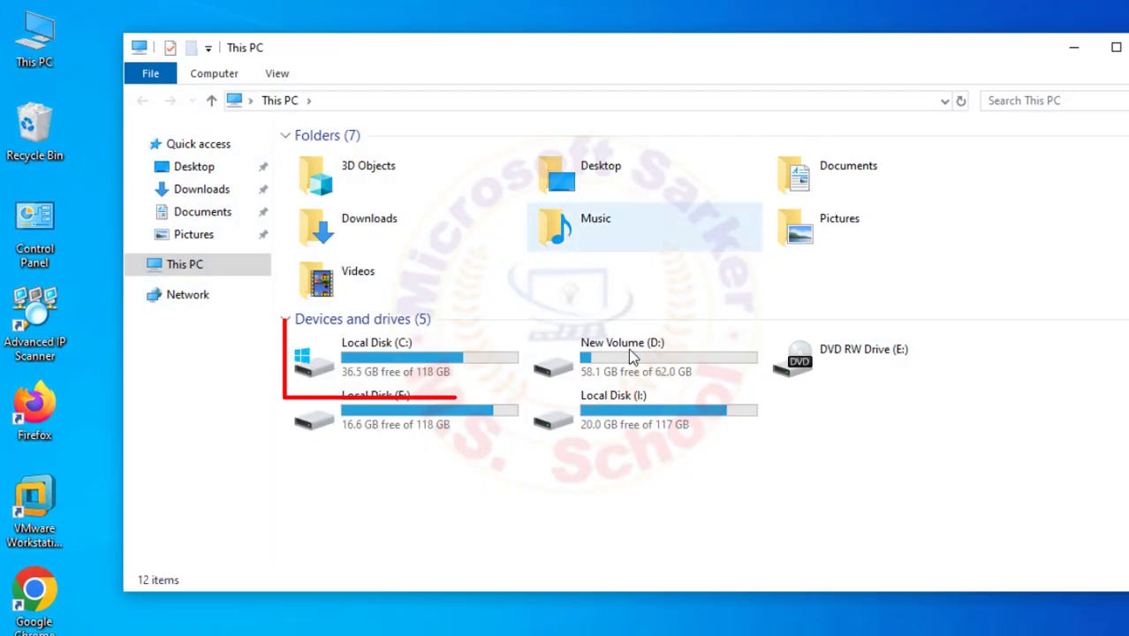
pyautogui.doubleClick(345, 365)
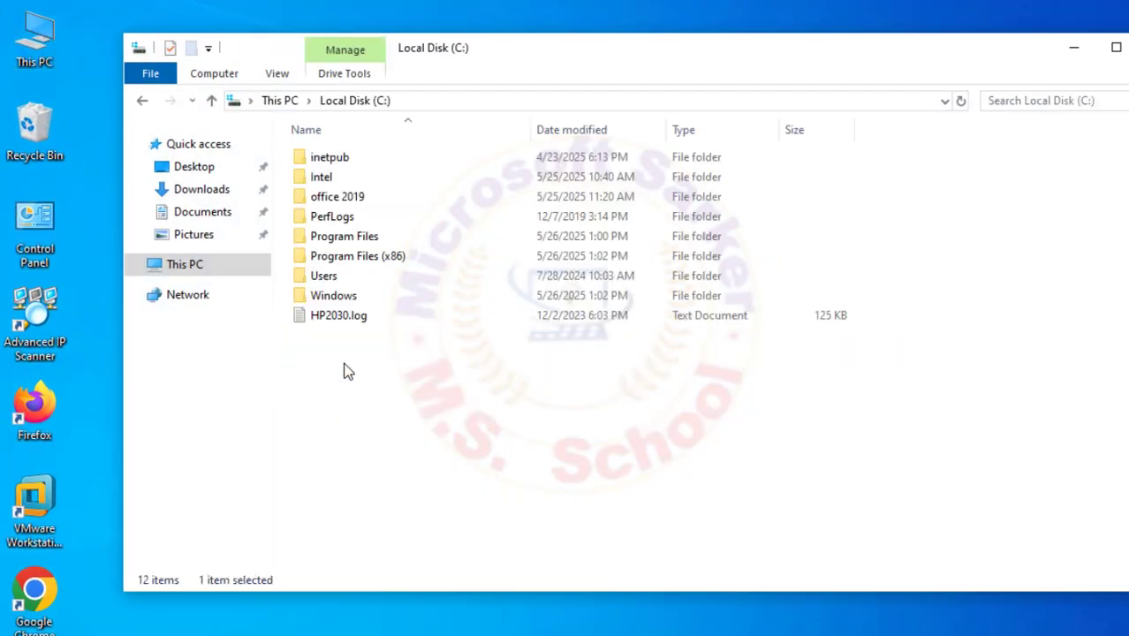
pyautogui.doubleClick(355, 256)
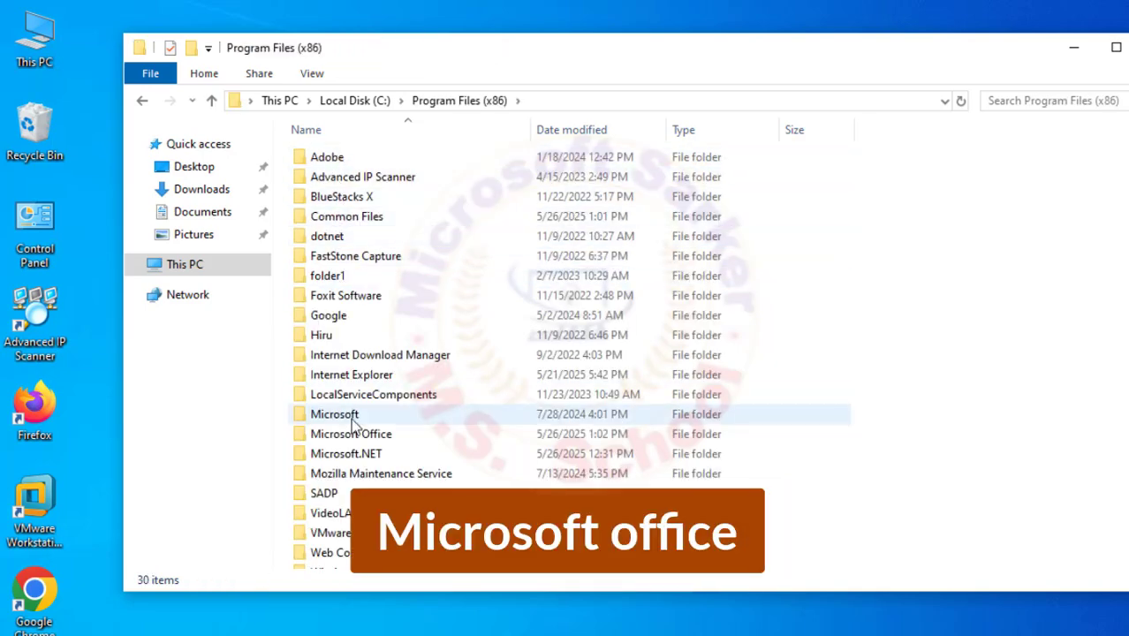
pyautogui.click(353, 434)
pyautogui.rightClick(359, 434)
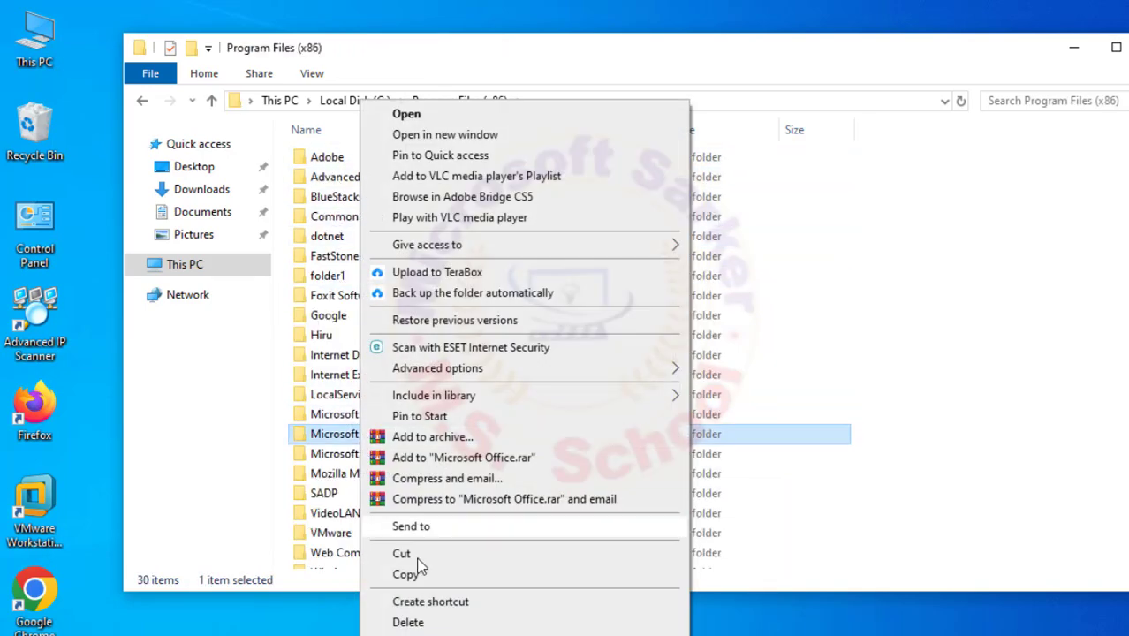
pyautogui.click(407, 622)
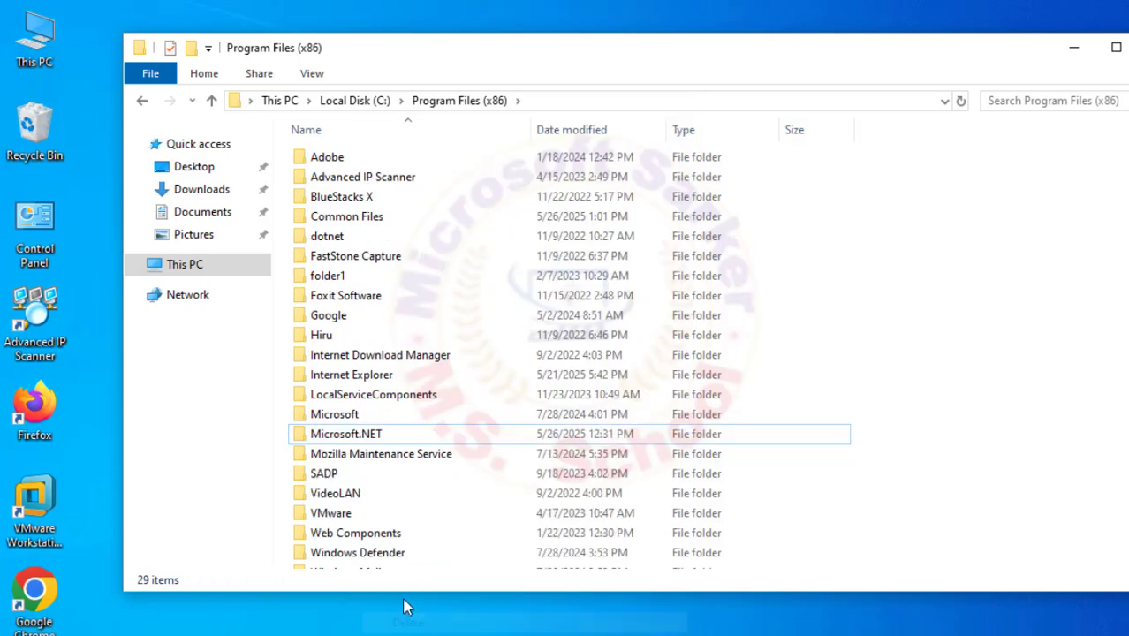
# Step: Delete the Microsoft Office 15 folder from Program Files on Local Disk (C:)
pyautogui.click(211, 100)
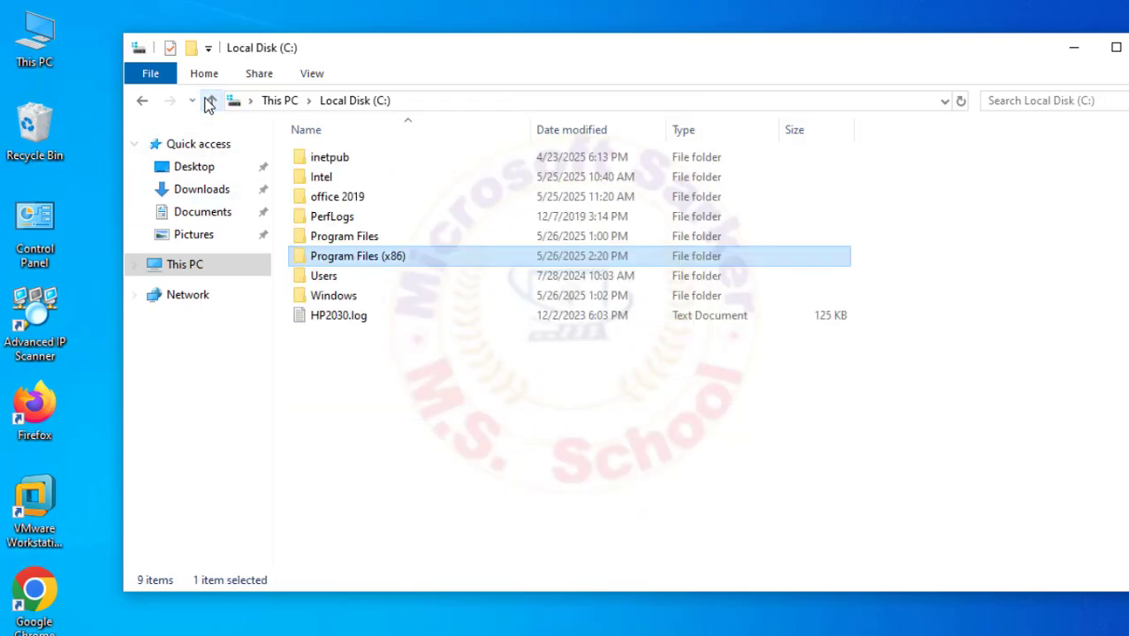
pyautogui.doubleClick(357, 240)
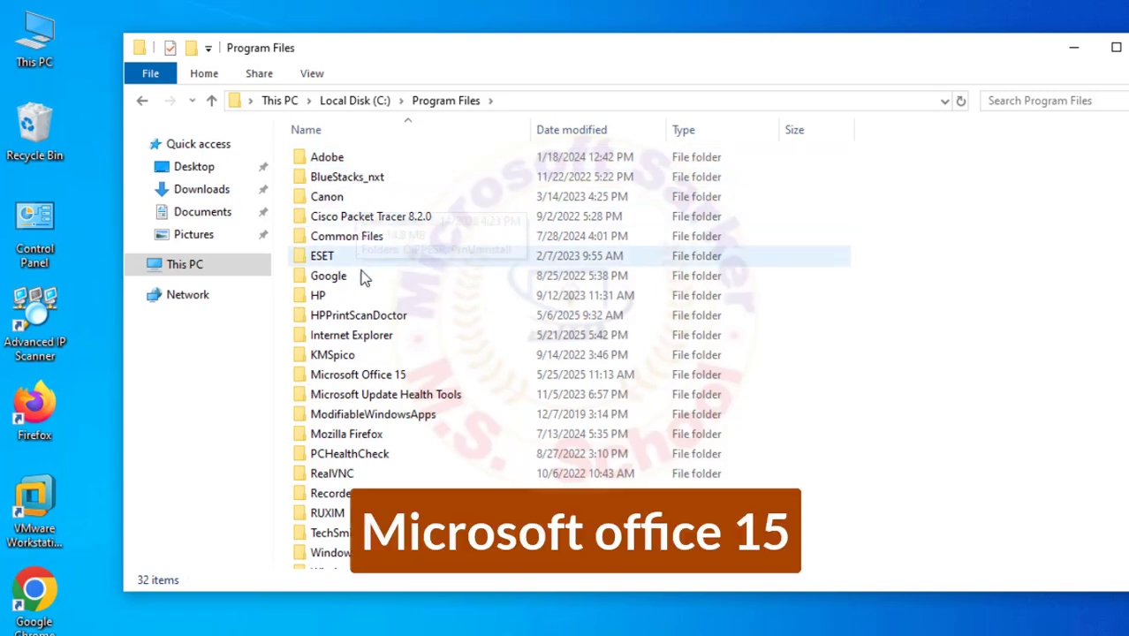
pyautogui.click(371, 376)
pyautogui.rightClick(368, 375)
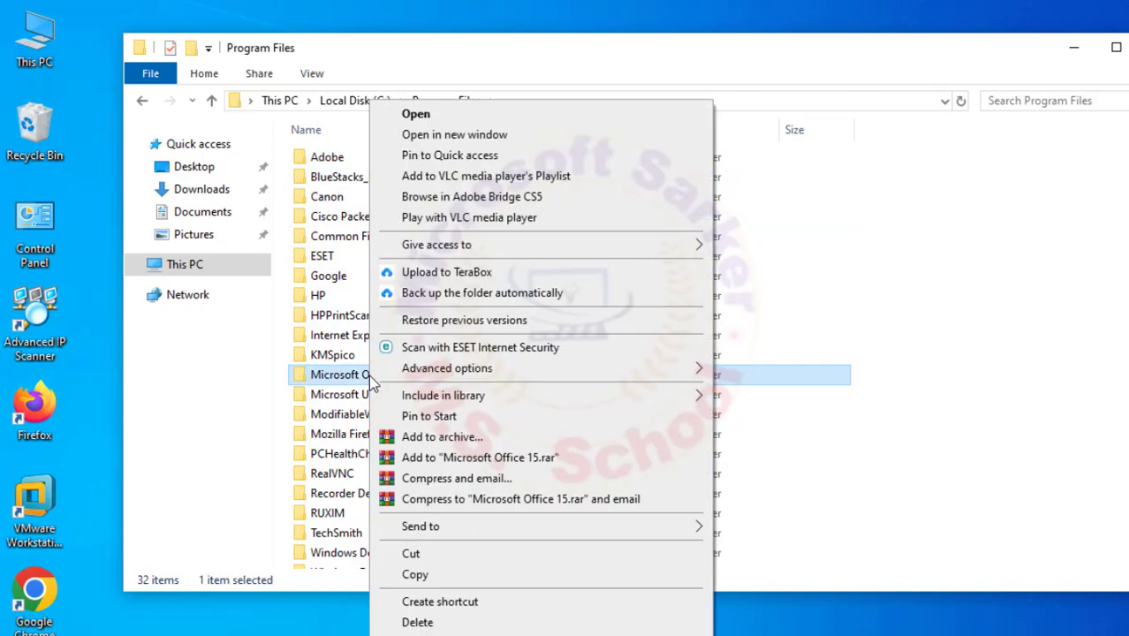
pyautogui.click(417, 618)
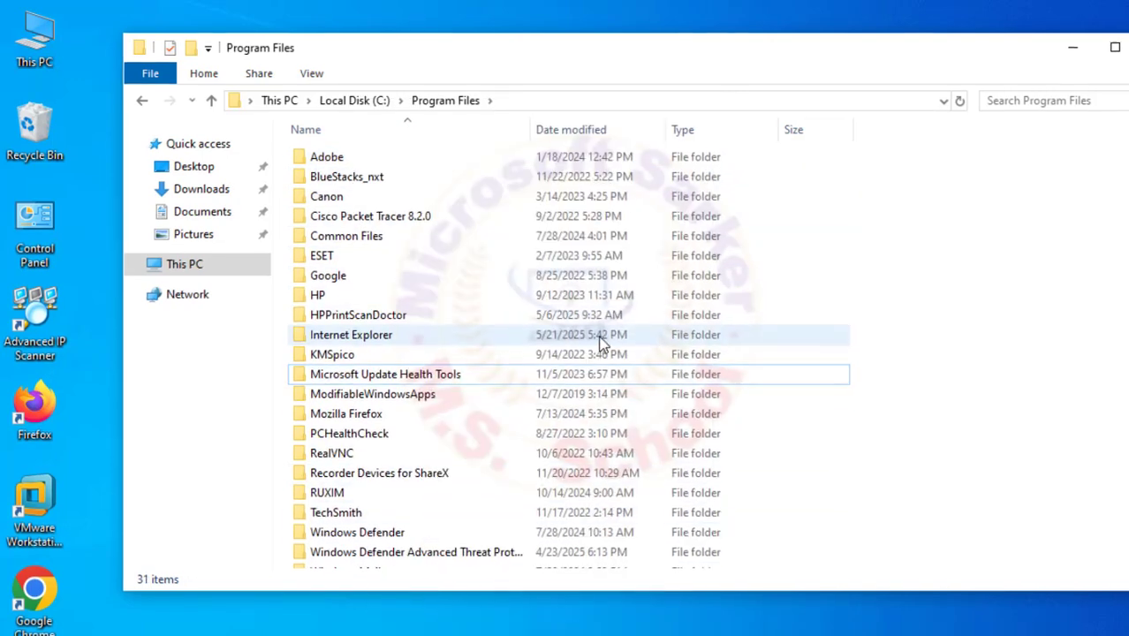
# Step: Look through the remaining Program Files folders, return to Local Disk (C:) and close File Explorer
pyautogui.scroll(-3, 601, 346)
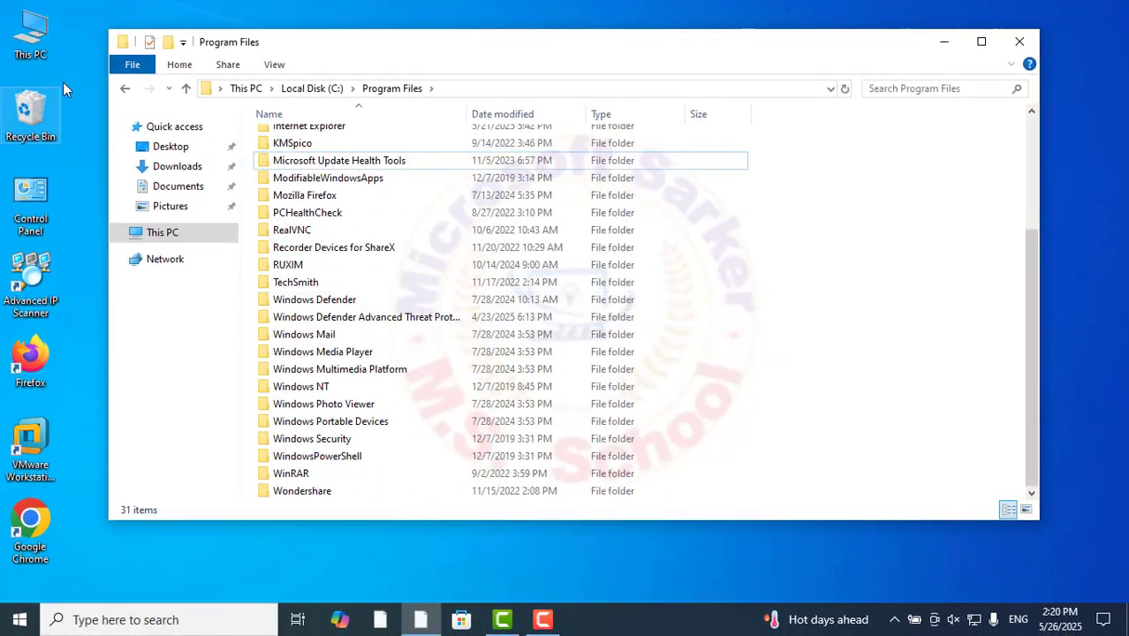
pyautogui.click(186, 89)
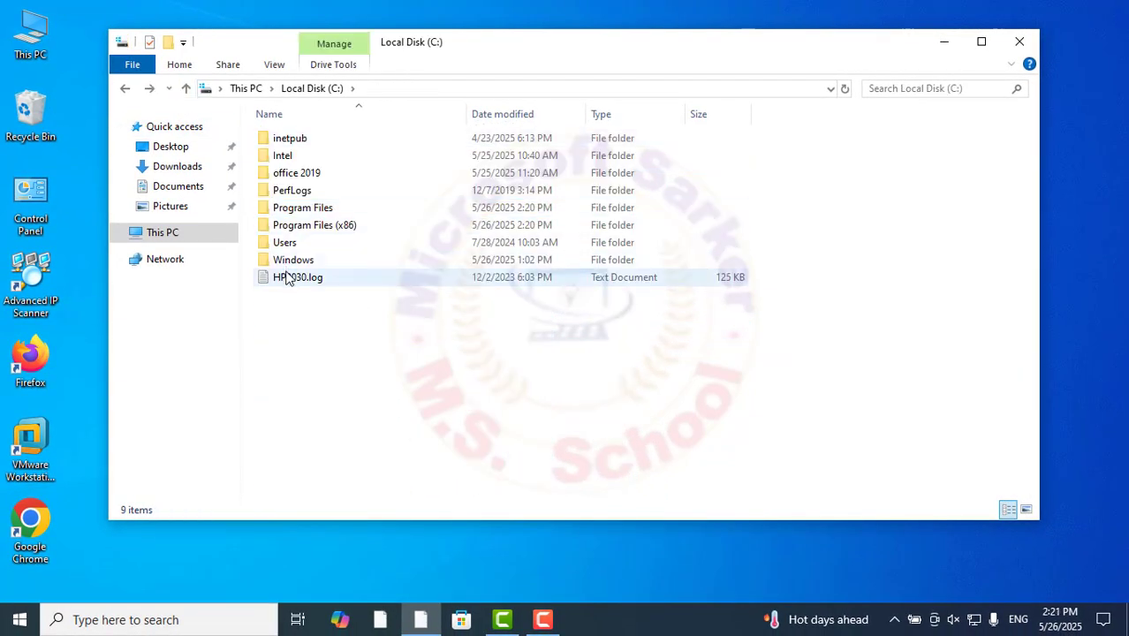
pyautogui.click(1017, 44)
# Step: Open the Windows Temp folder by running the command temp
pyautogui.press('super+r')
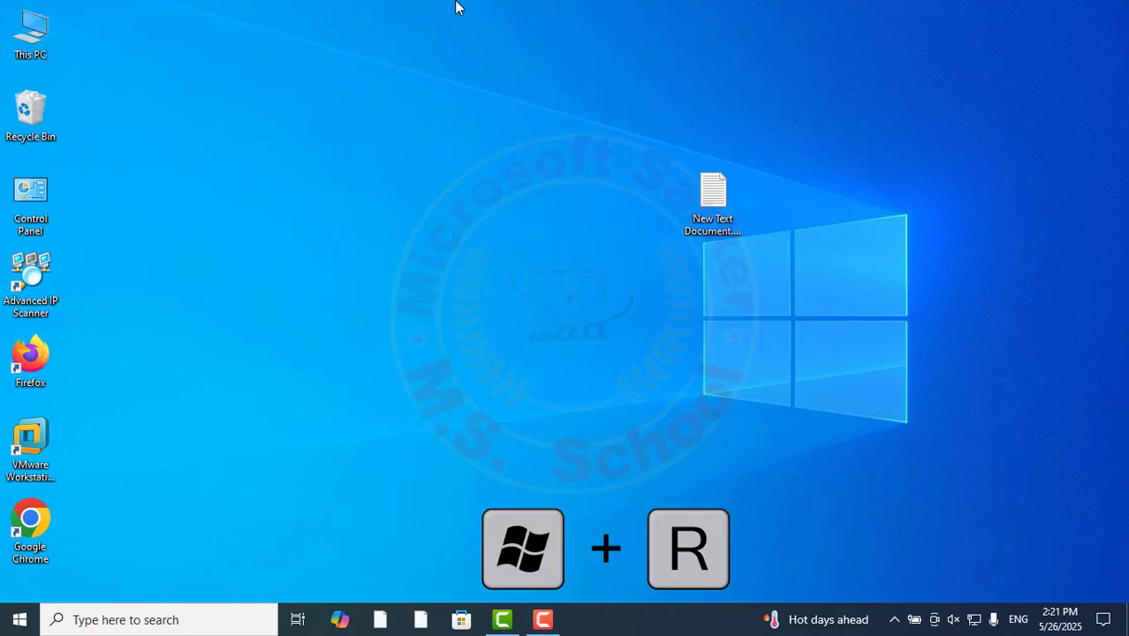
pyautogui.click(1027, 202)
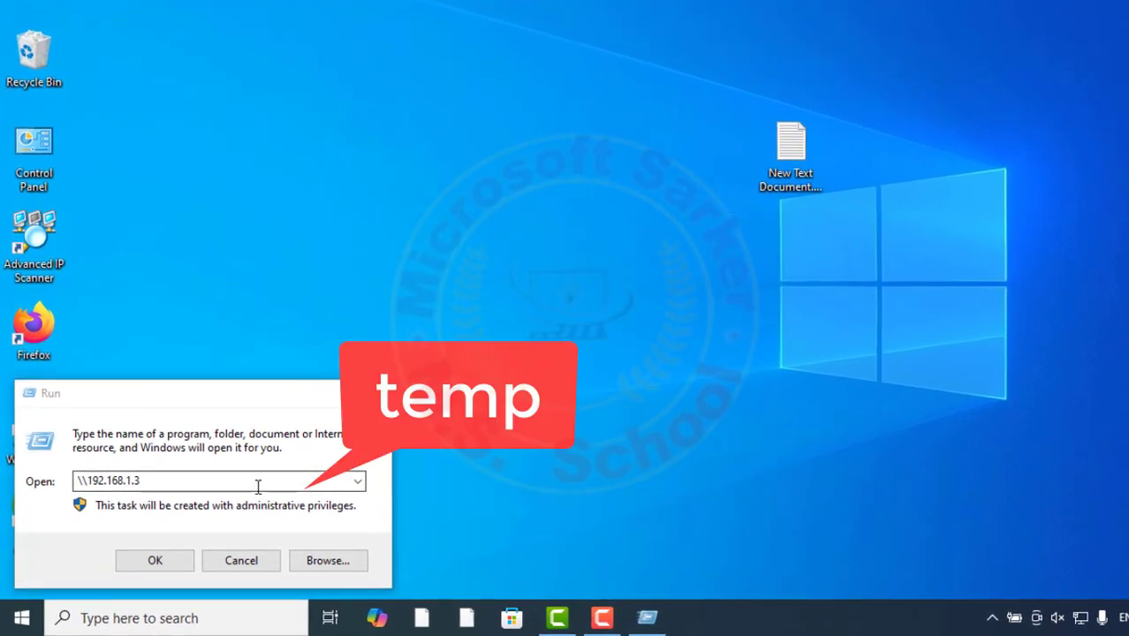
pyautogui.click(258, 486)
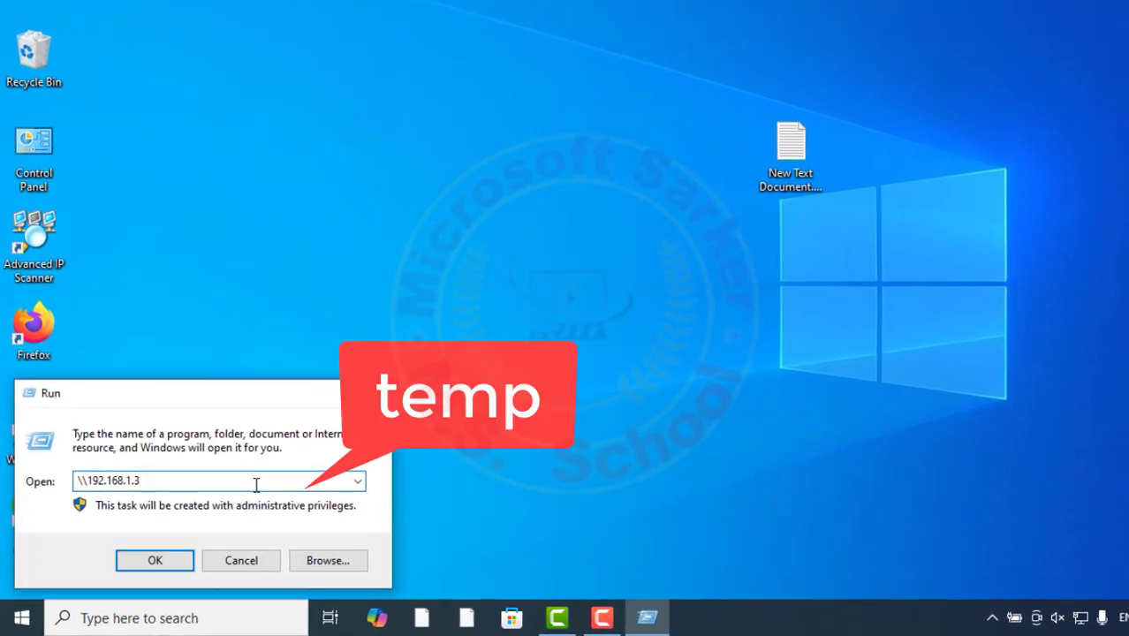
pyautogui.write('temp')
pyautogui.press('Return')
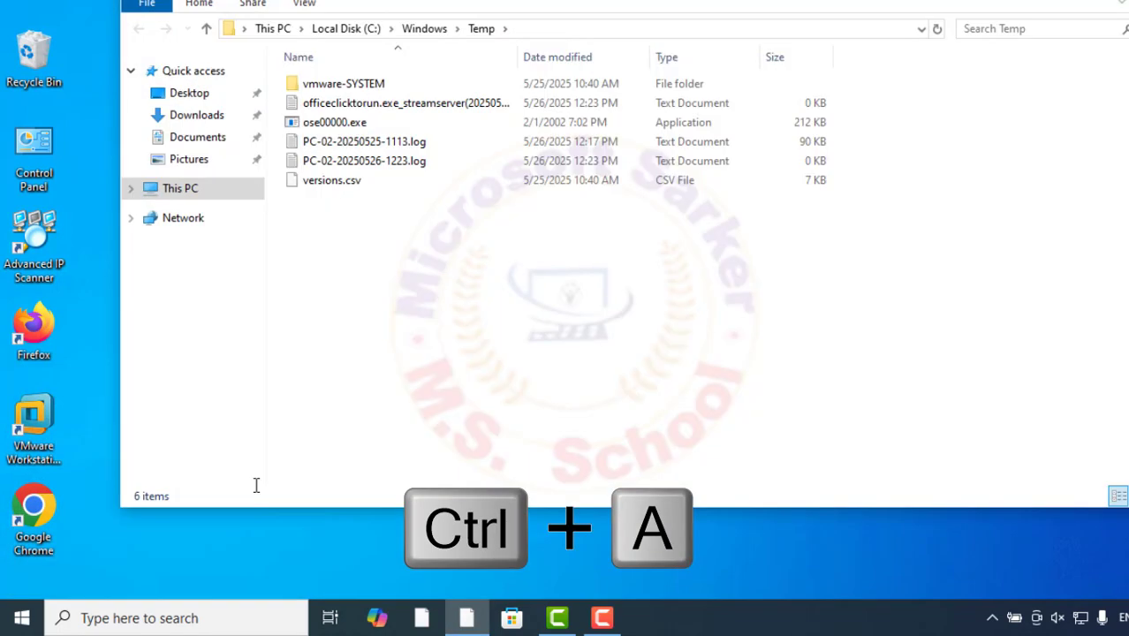
# Step: Delete all contents of the Windows Temp folder, skipping every item that is in use, and close the folder
pyautogui.hotkey('ctrl', 'a')
pyautogui.press('Delete')
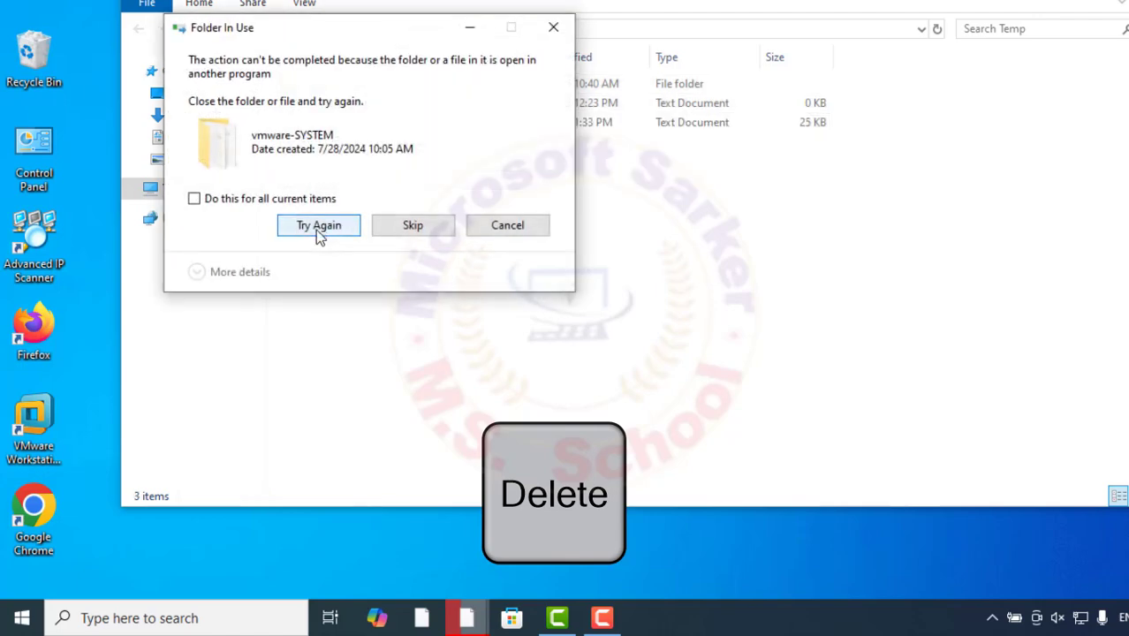
pyautogui.click(259, 200)
pyautogui.click(293, 223)
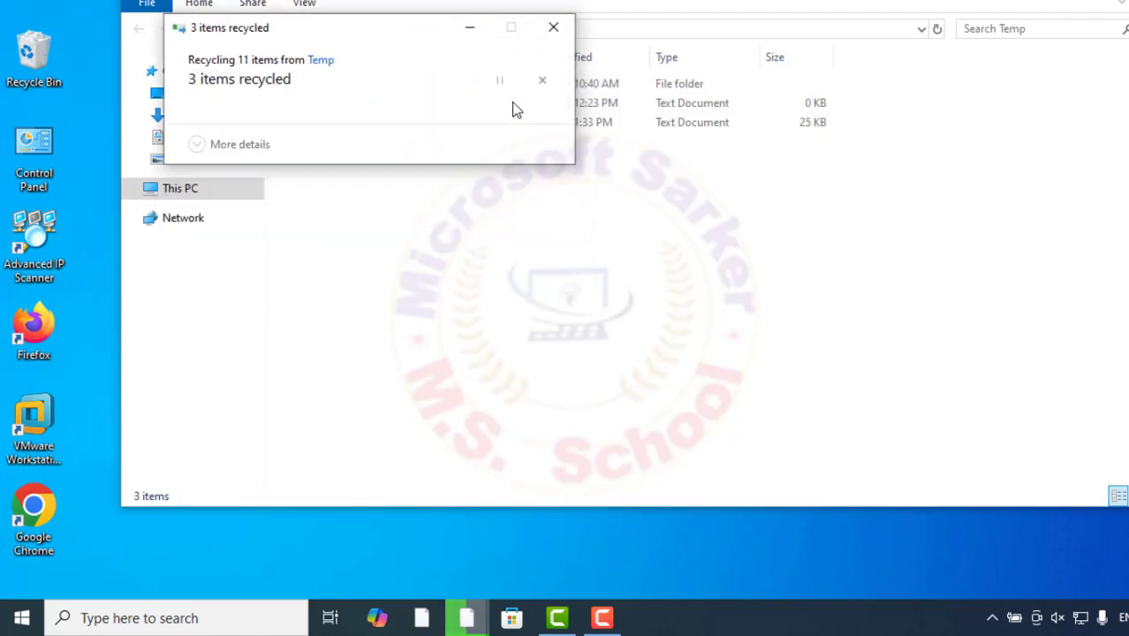
pyautogui.click(509, 227)
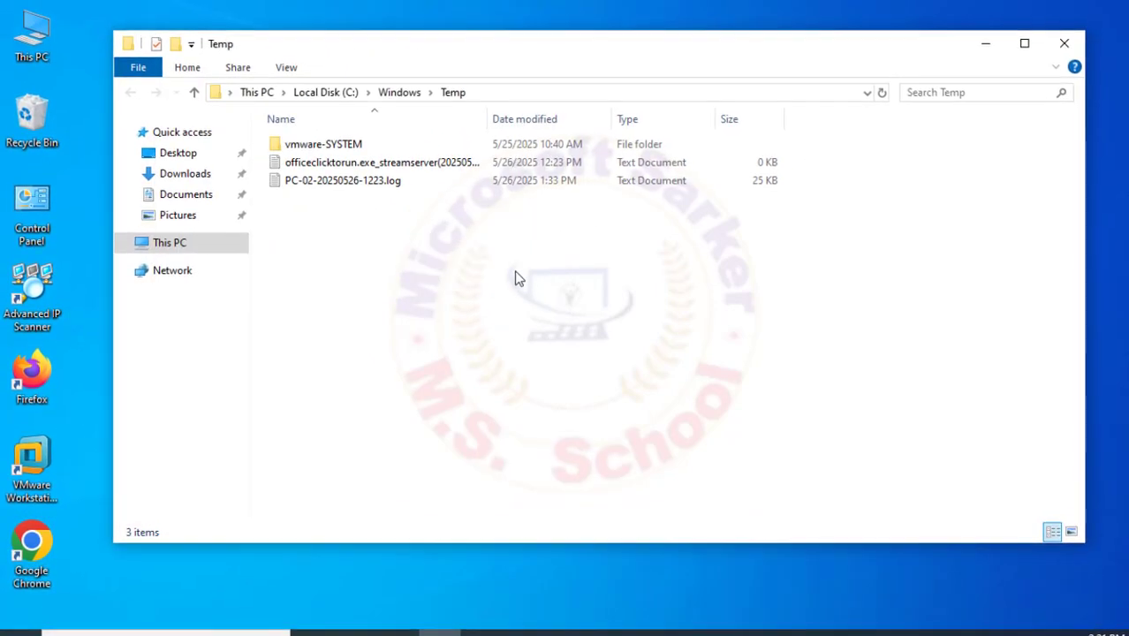
pyautogui.click(1063, 46)
# Step: Open the current account's local Temp folder by running the command %temp%
pyautogui.press('super+r')
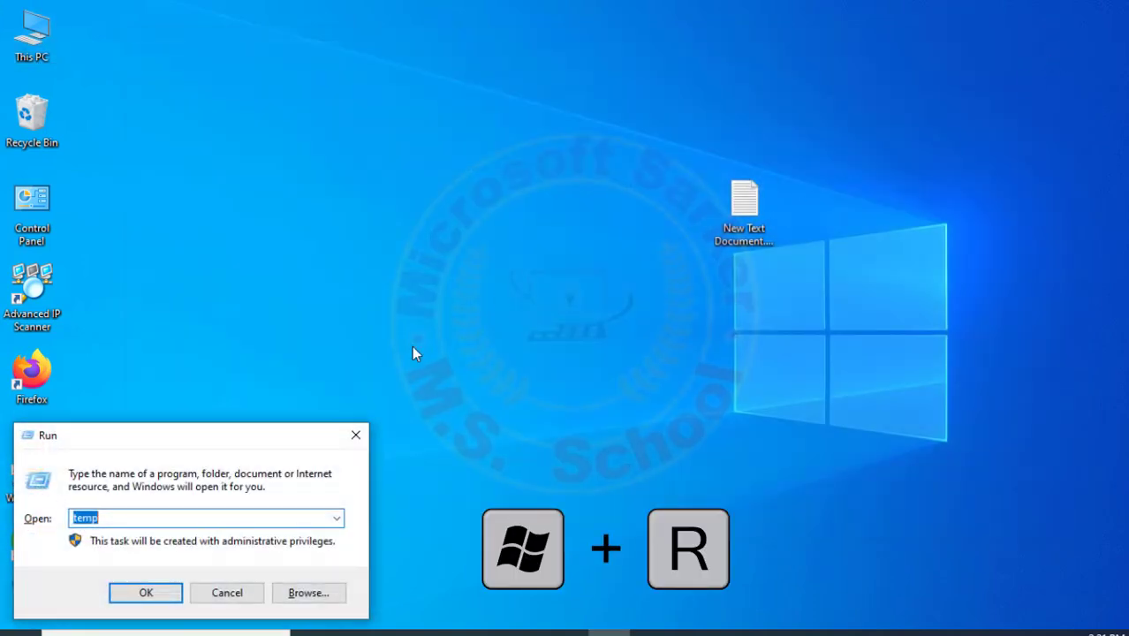
pyautogui.write('%tem')
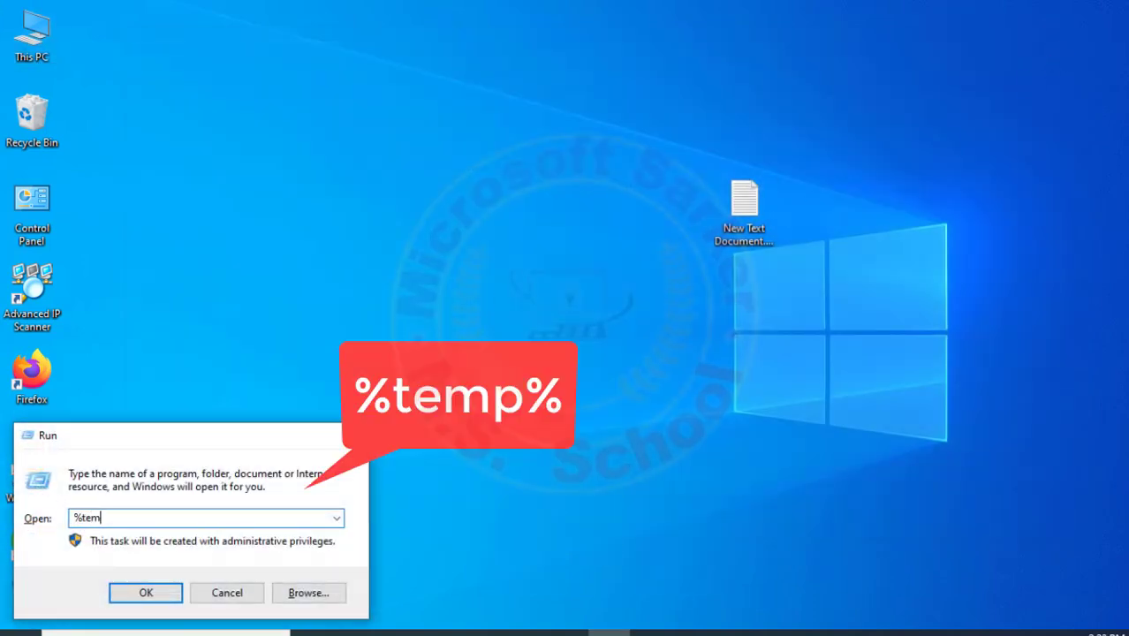
pyautogui.write('p%')
pyautogui.press('Return')
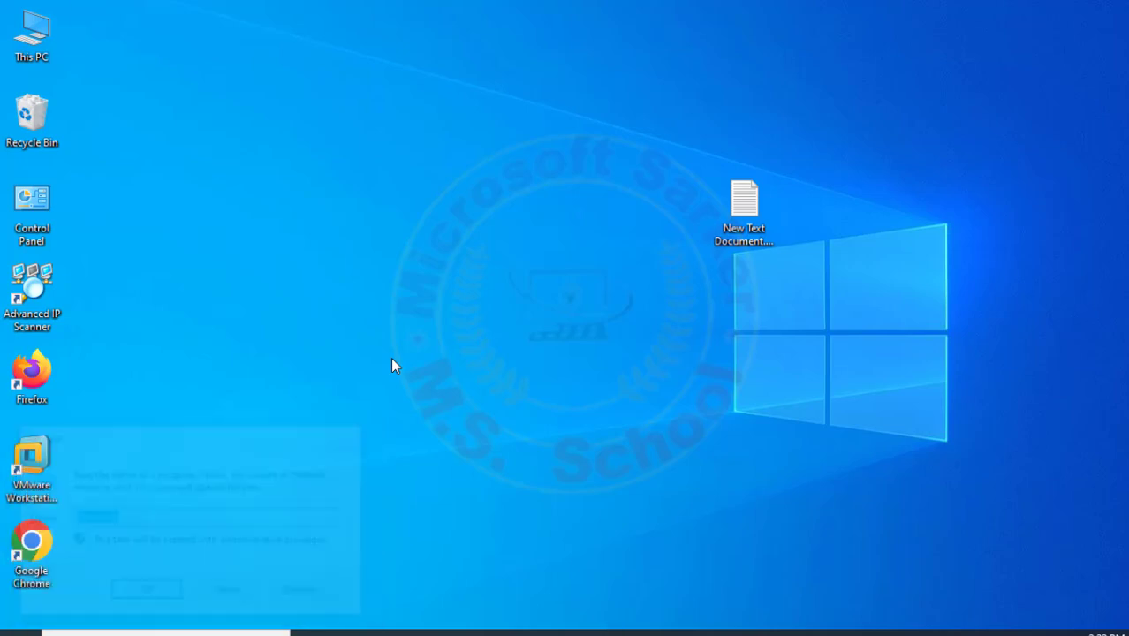
# Step: Delete all files and folders in the local AppData Temp folder and close its window
pyautogui.hotkey('ctrl', 'a')
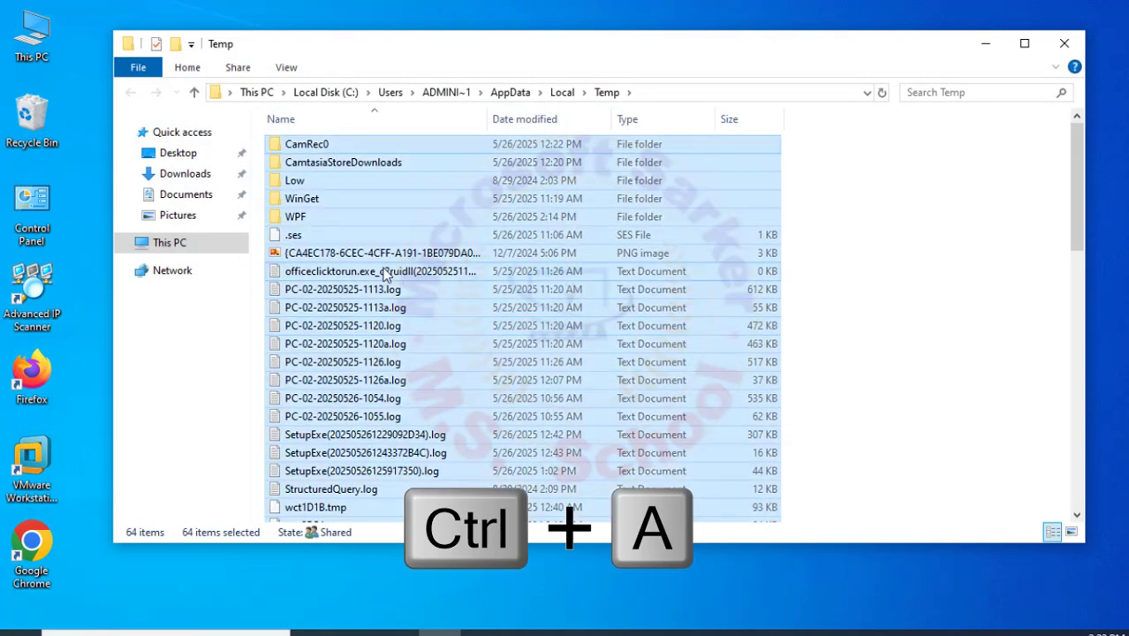
pyautogui.rightClick(347, 271)
pyautogui.click(393, 565)
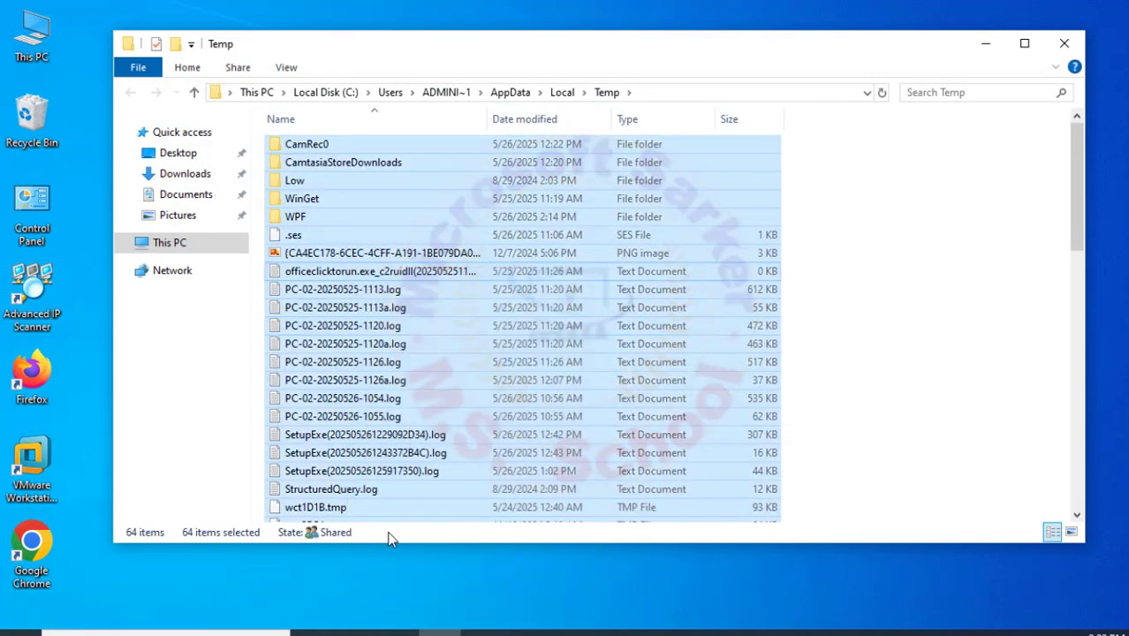
pyautogui.click(627, 277)
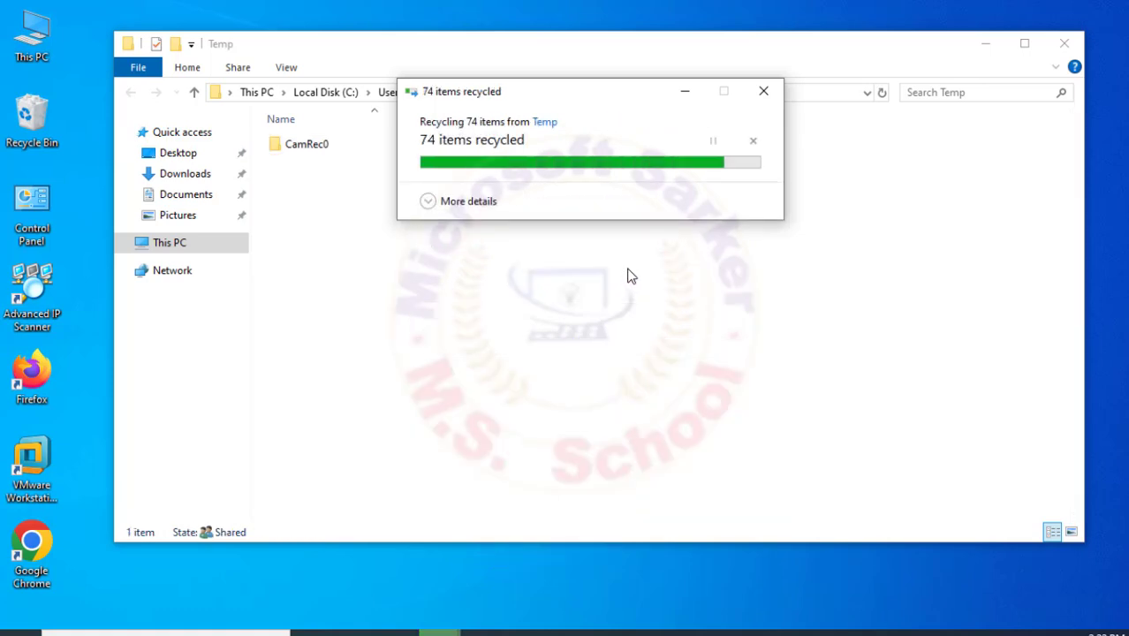
pyautogui.click(1063, 44)
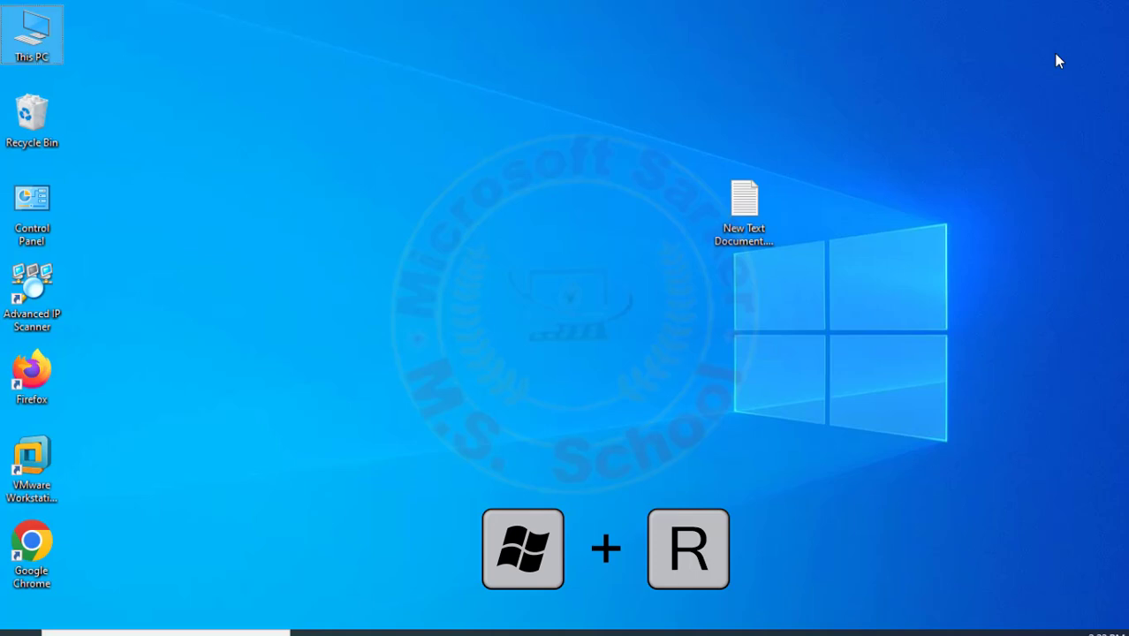
# Step: Open the Windows Prefetch folder by running prefetch and delete everything in it
pyautogui.press('super+r')
pyautogui.write('p')
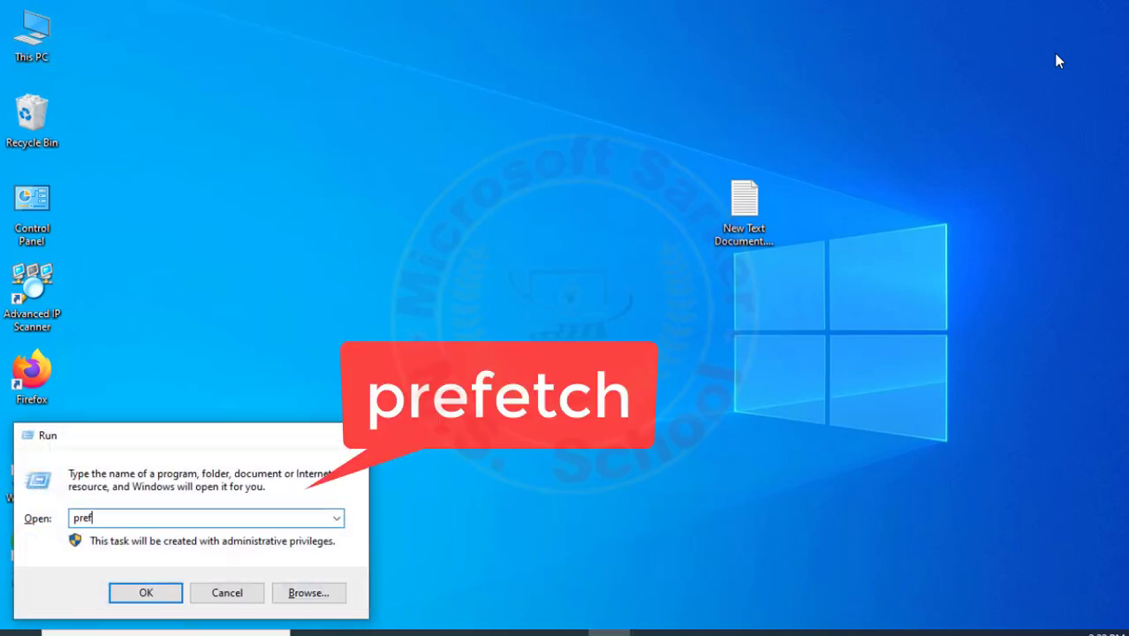
pyautogui.write('refetch')
pyautogui.press('Return')
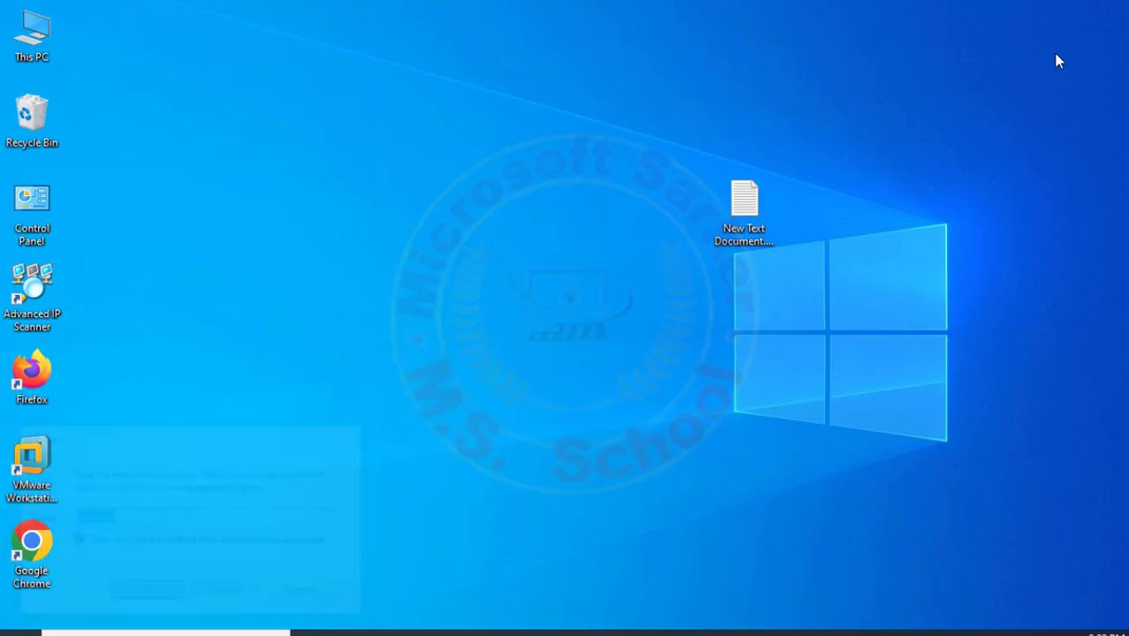
pyautogui.hotkey('ctrl', 'a')
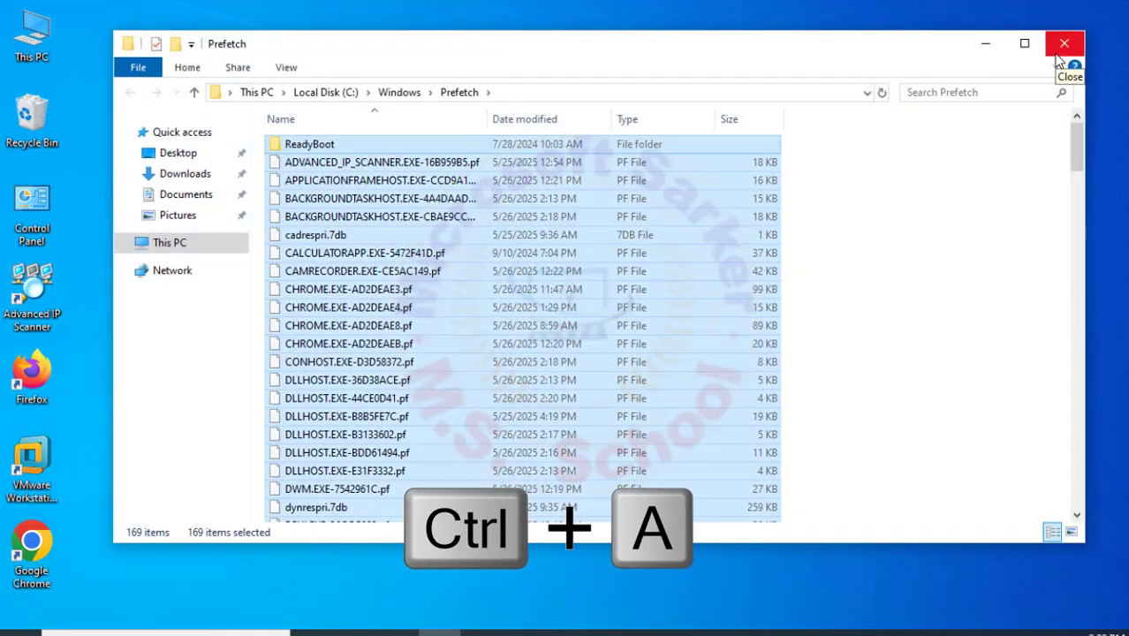
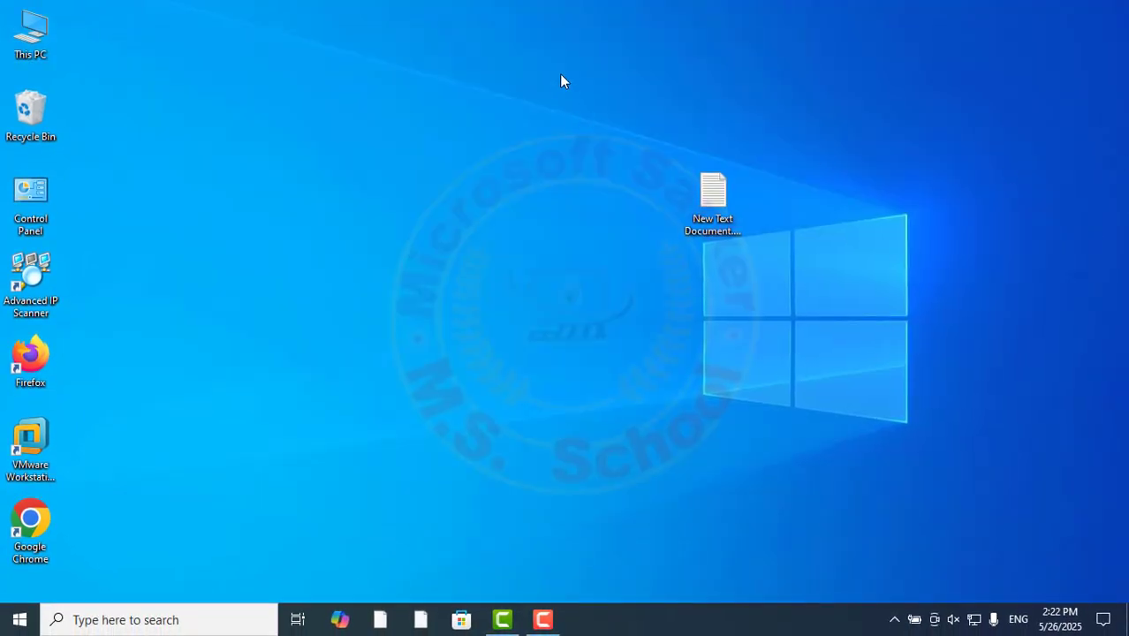
# Step: Empty the Recycle Bin, confirming permanent deletion of all its items
pyautogui.click(575, 121)
pyautogui.rightClick(26, 113)
pyautogui.click(89, 142)
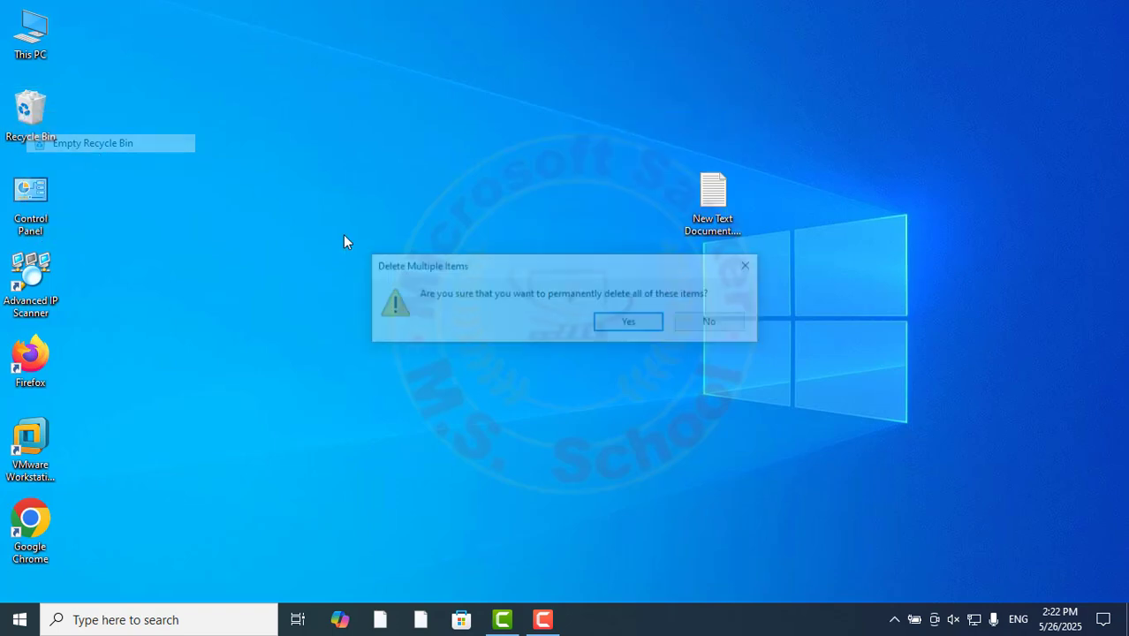
pyautogui.click(631, 323)
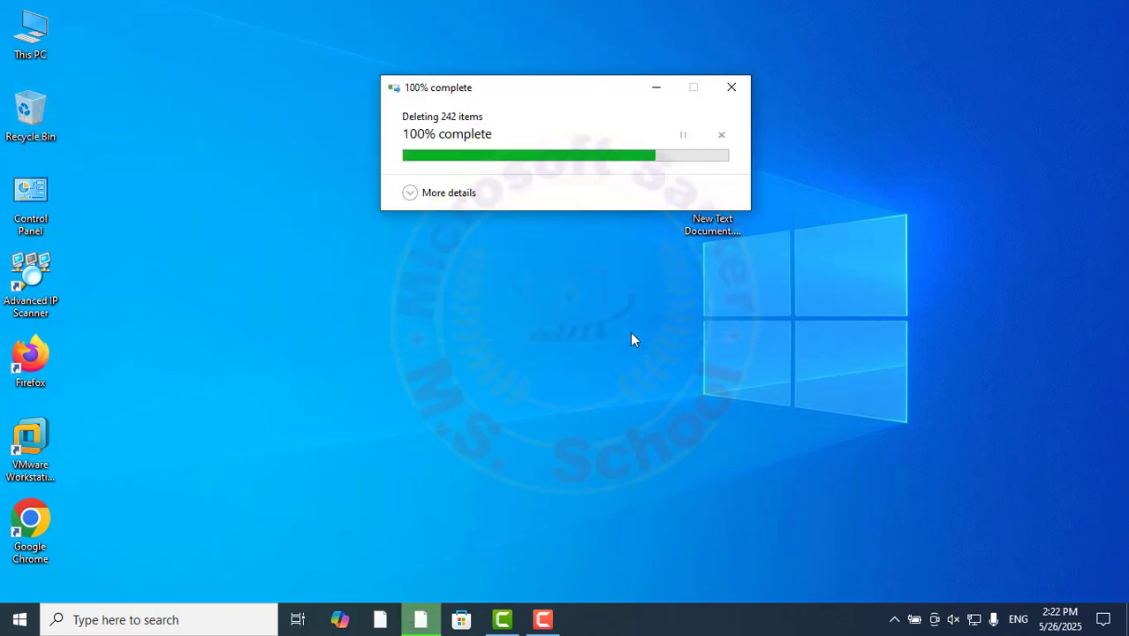
# Step: Bring up the computer's power options
pyautogui.click(5, 621)
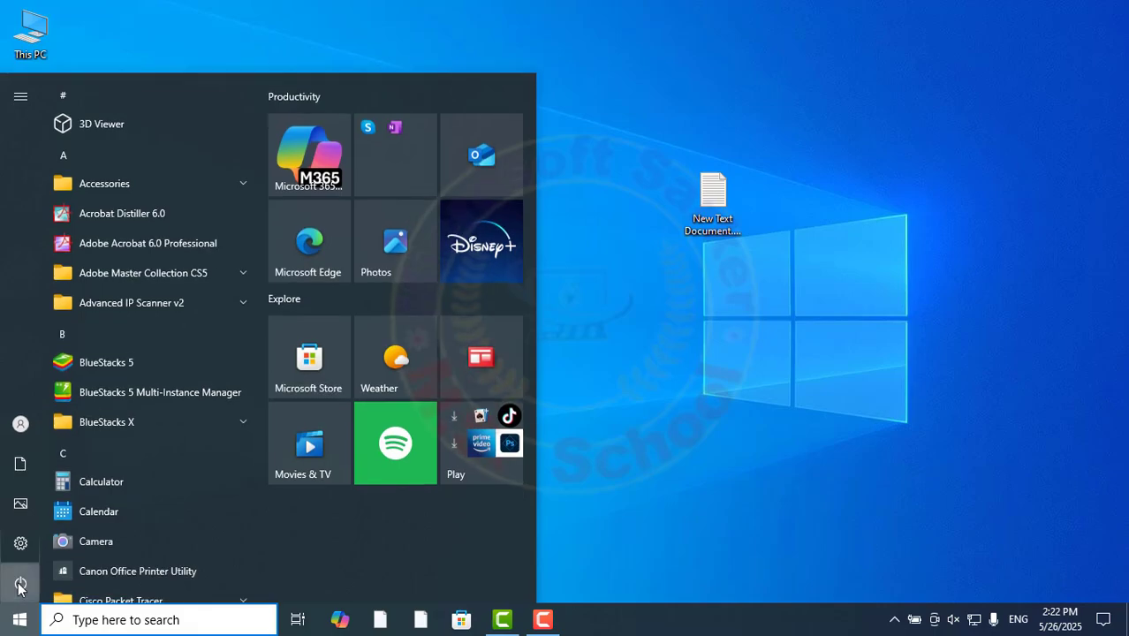
pyautogui.click(20, 587)
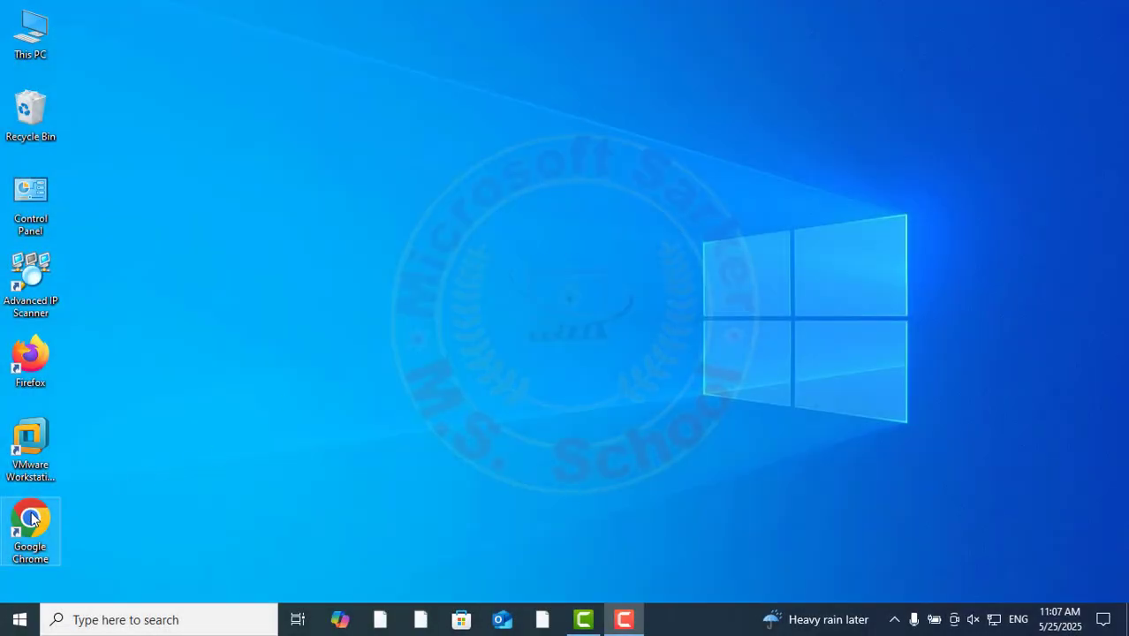
# Step: Open Google Chrome, search Google for "office deployment tool" and dismiss the translation offer
pyautogui.doubleClick(29, 521)
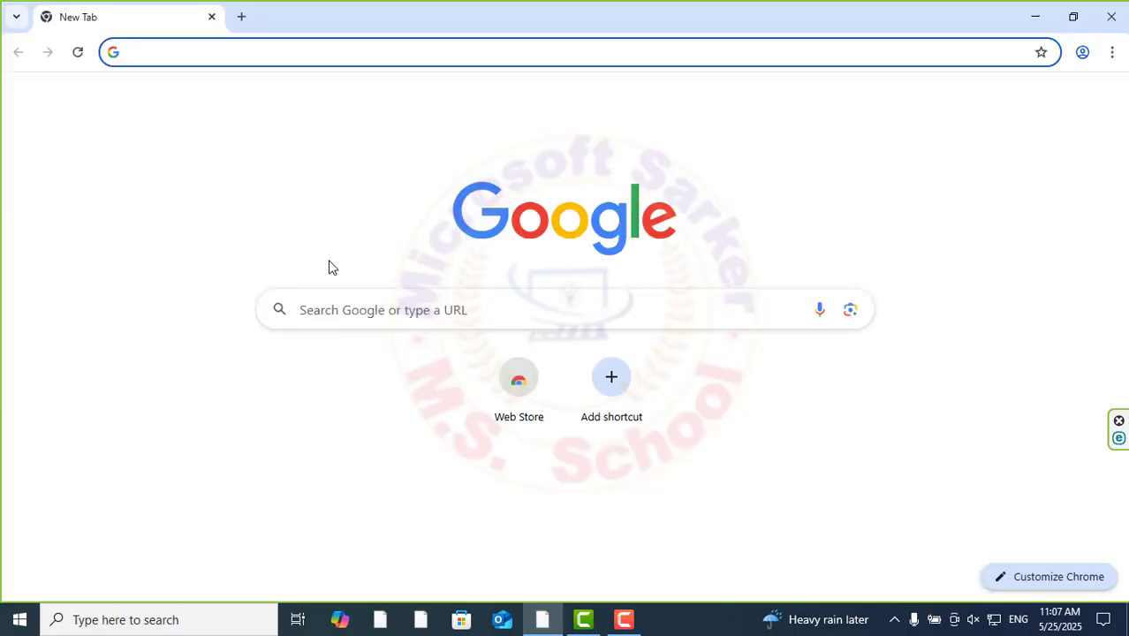
pyautogui.click(355, 313)
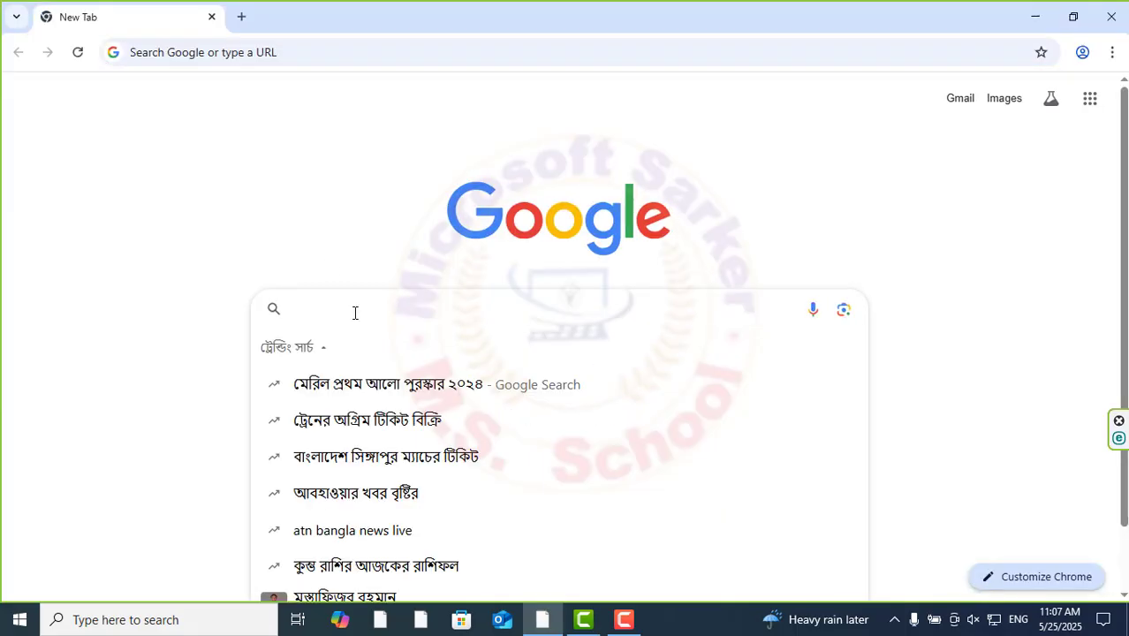
pyautogui.write('offi')
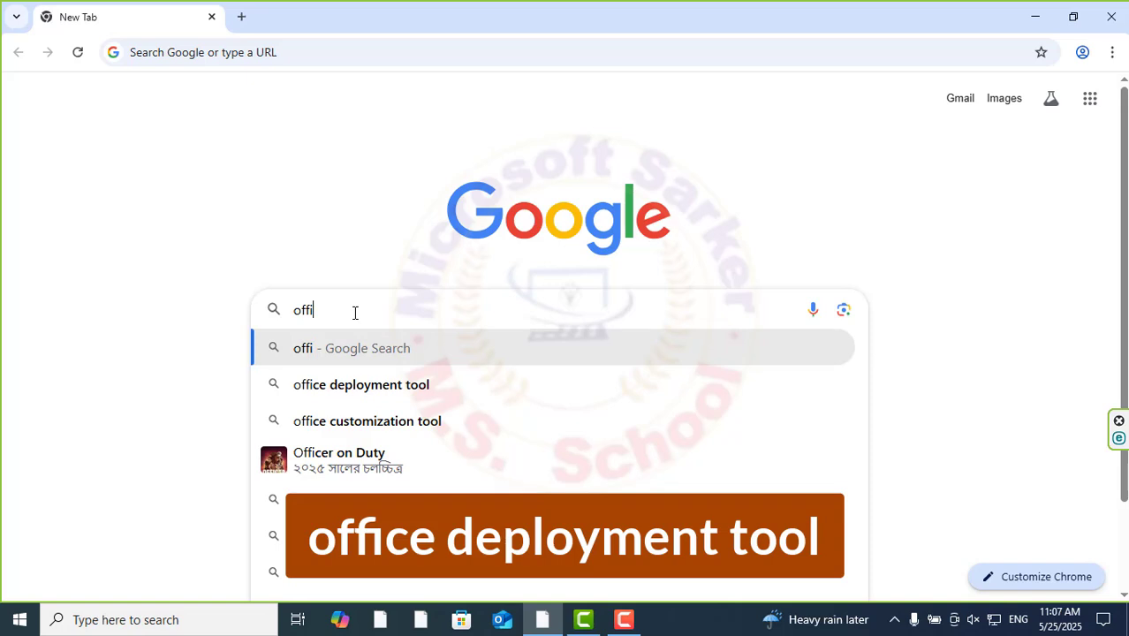
pyautogui.write('ce deployment tool')
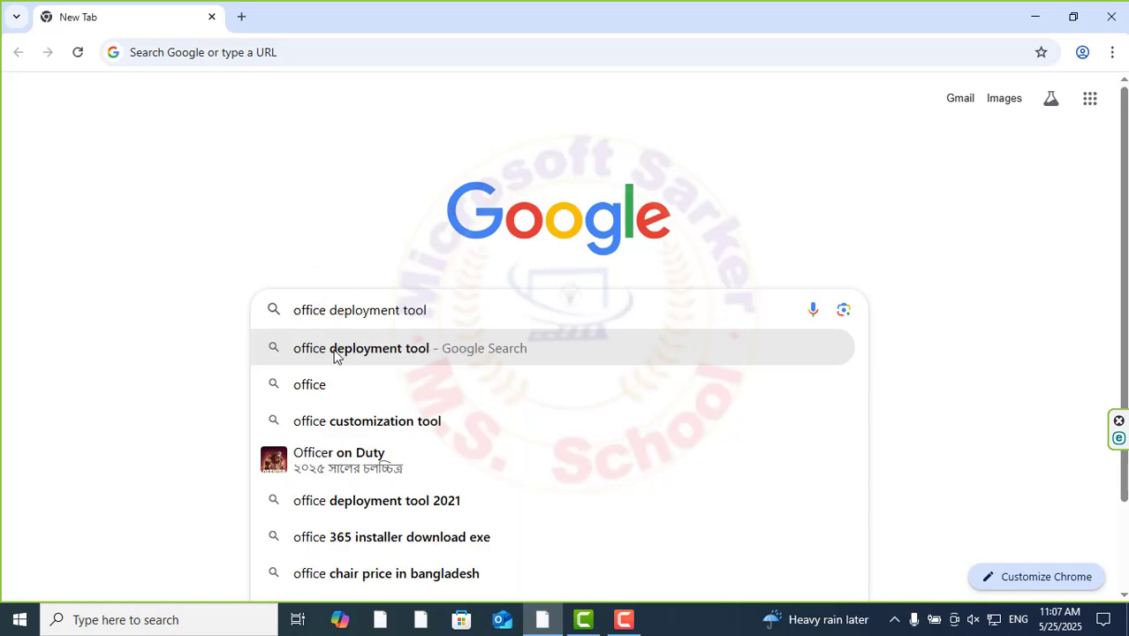
pyautogui.click(335, 353)
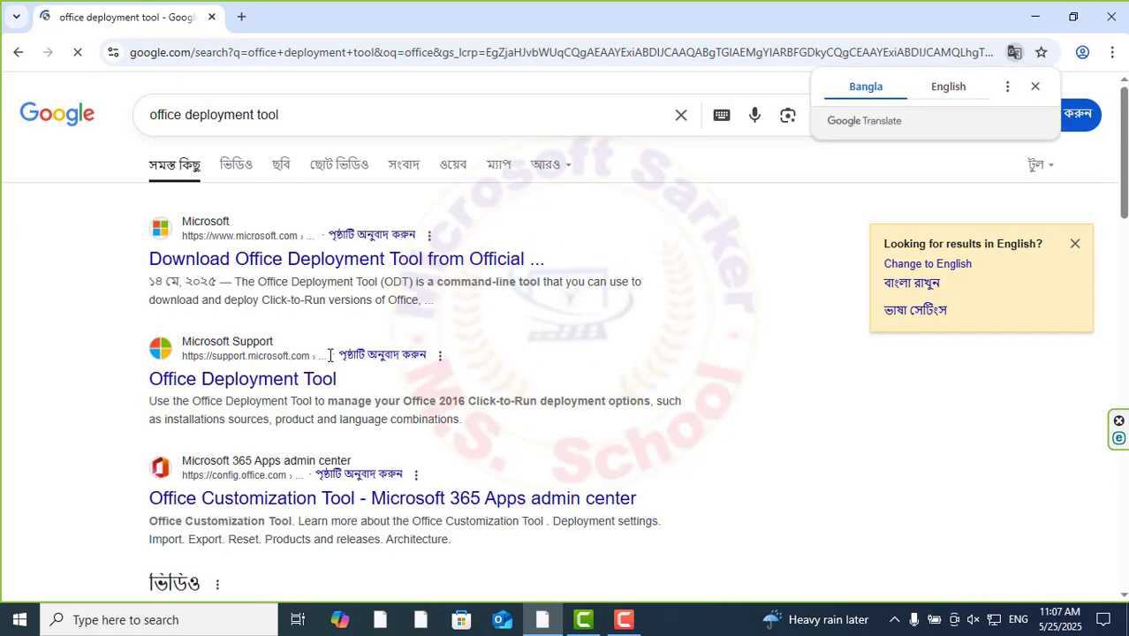
pyautogui.click(1034, 87)
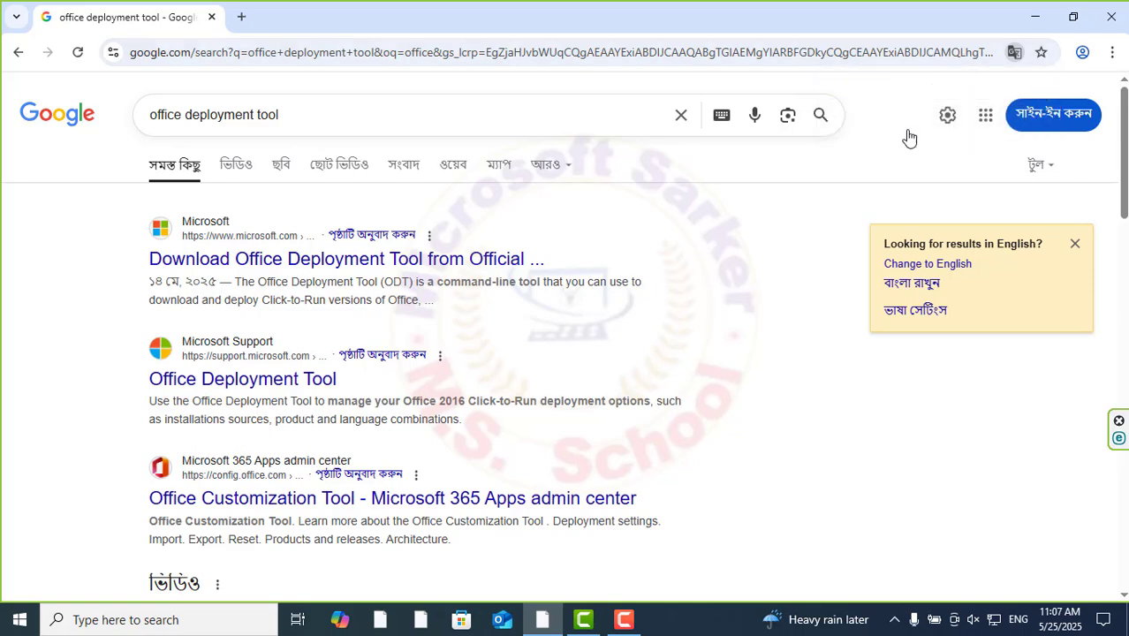
# Step: Download the English Office Deployment Tool from its official Microsoft Download Center page
pyautogui.click(309, 265)
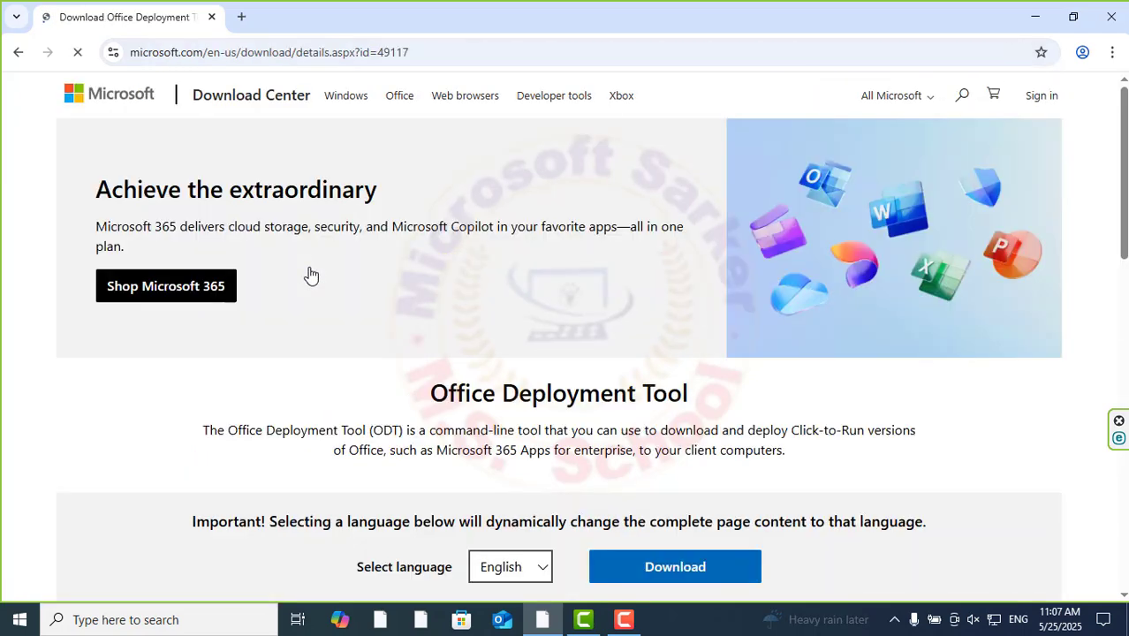
pyautogui.scroll(-2, 642, 314)
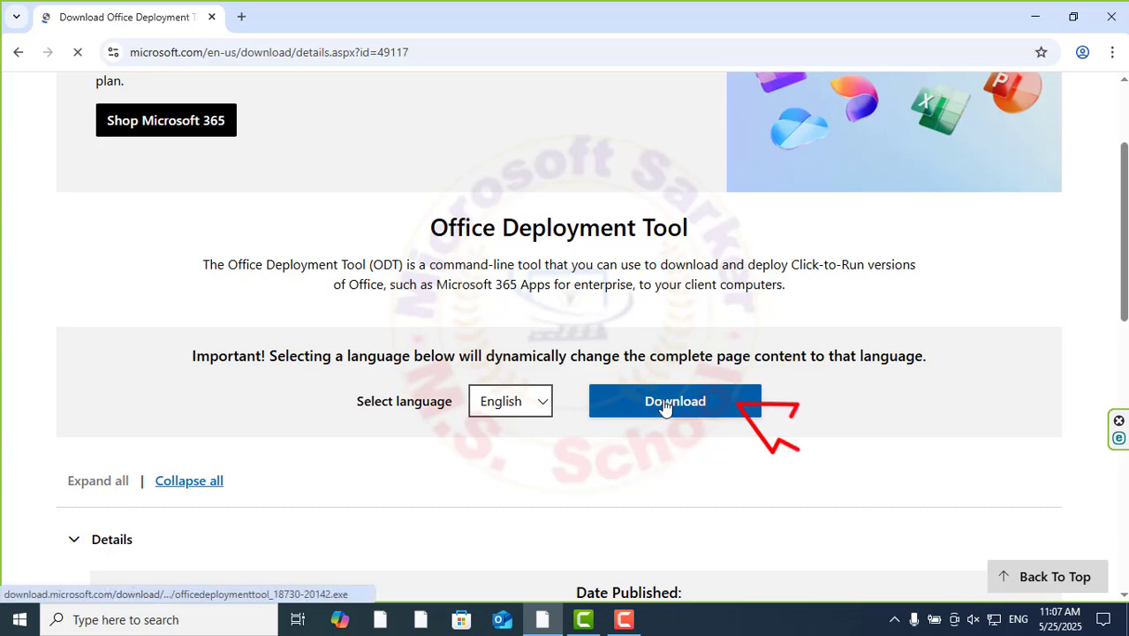
pyautogui.click(663, 405)
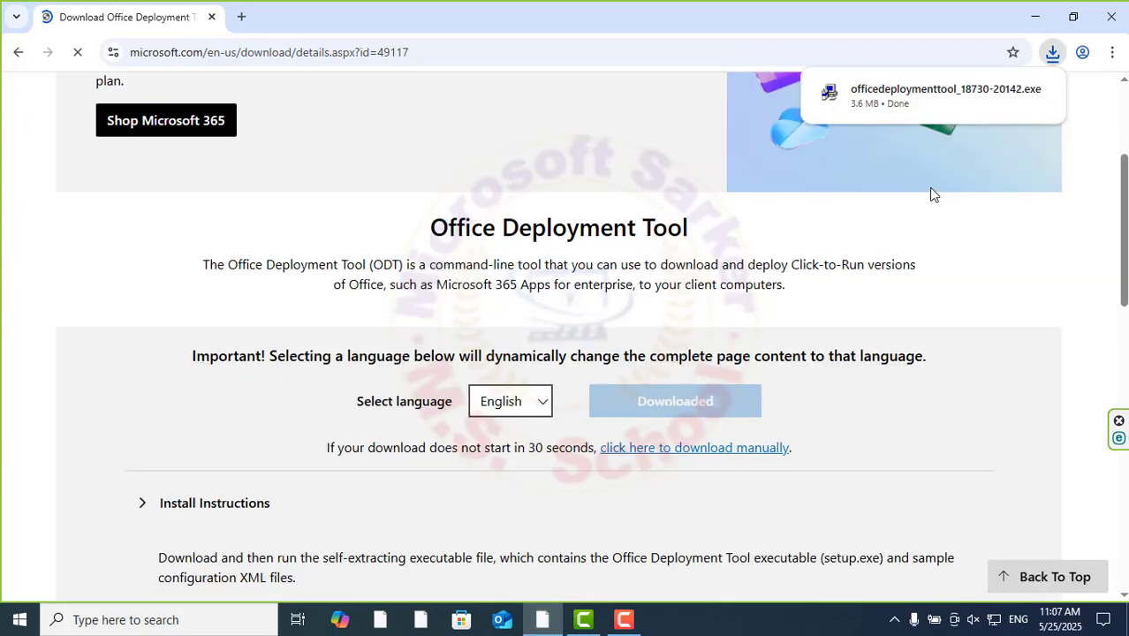
pyautogui.click(1005, 92)
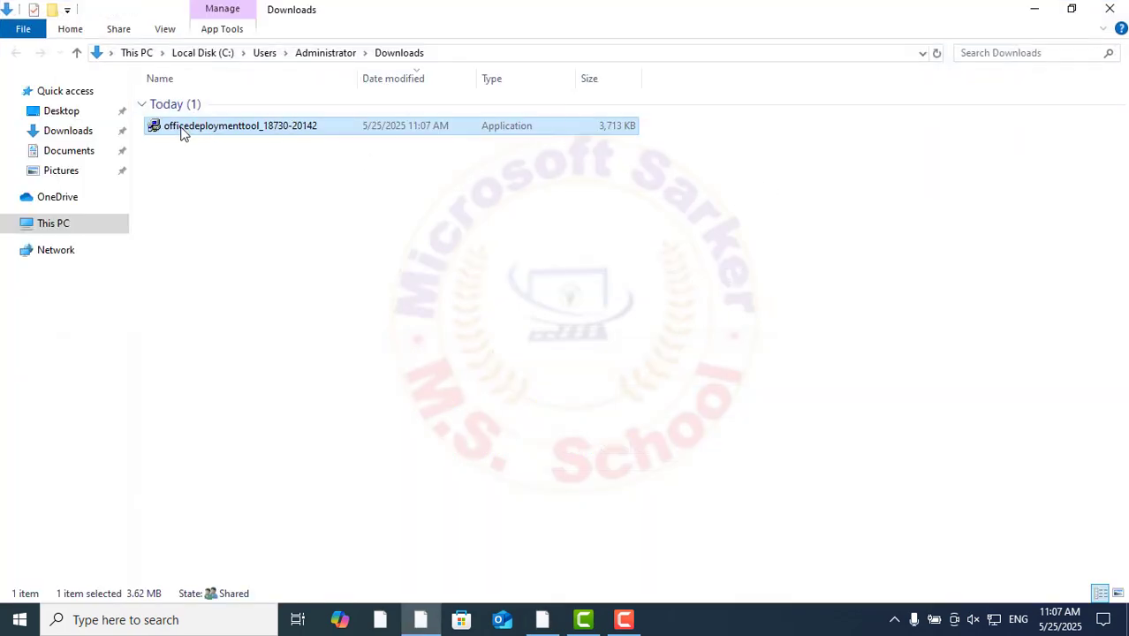
pyautogui.rightClick(182, 131)
pyautogui.click(231, 506)
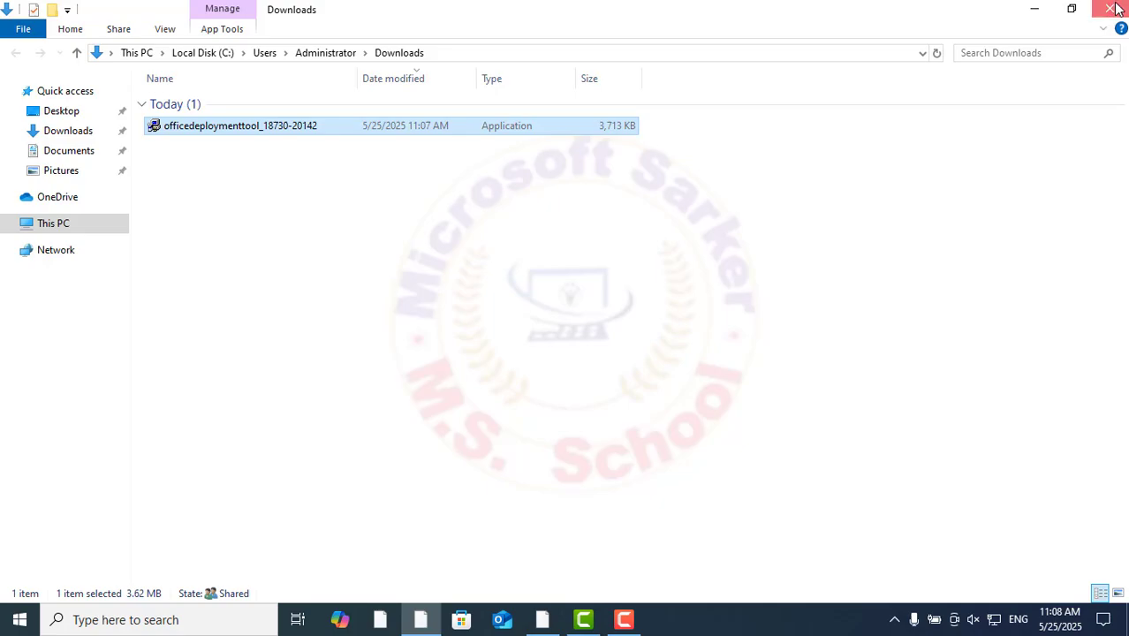
pyautogui.click(1115, 9)
pyautogui.click(1031, 12)
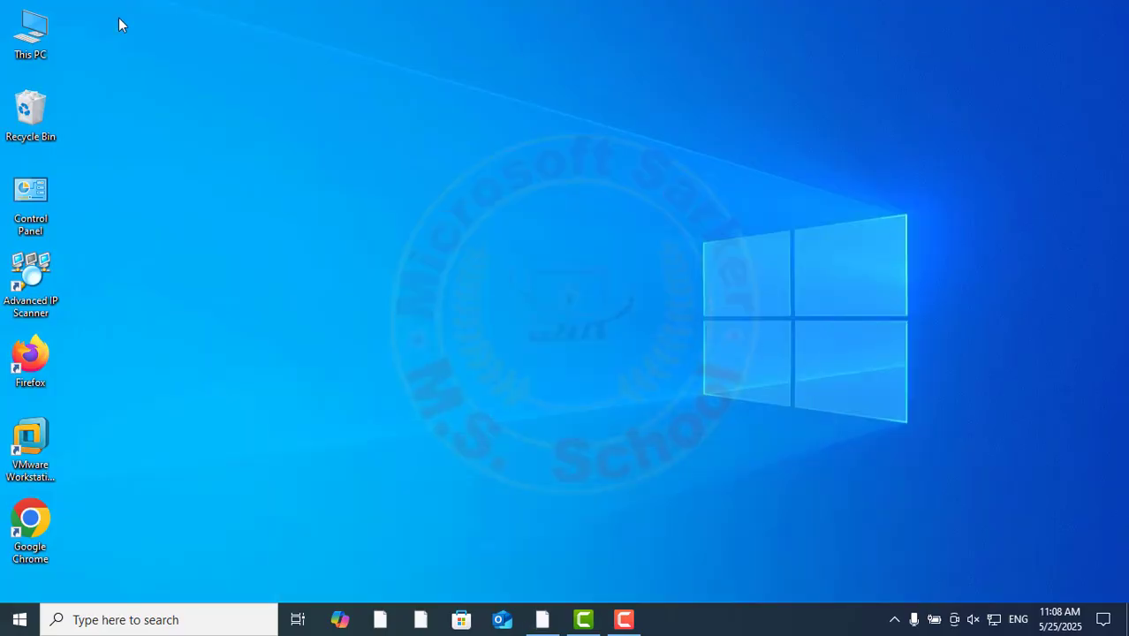
# Step: Create a folder named "office 2019" in the root of Local Disk (C:)
pyautogui.doubleClick(31, 34)
pyautogui.doubleClick(199, 224)
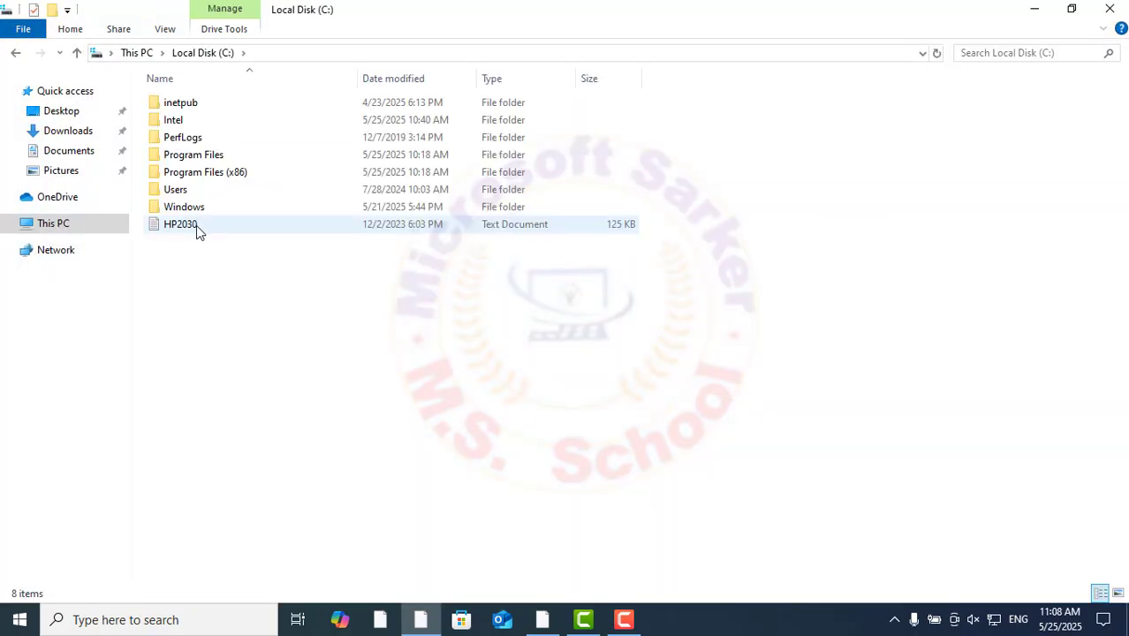
pyautogui.rightClick(187, 309)
pyautogui.moveTo(230, 485)
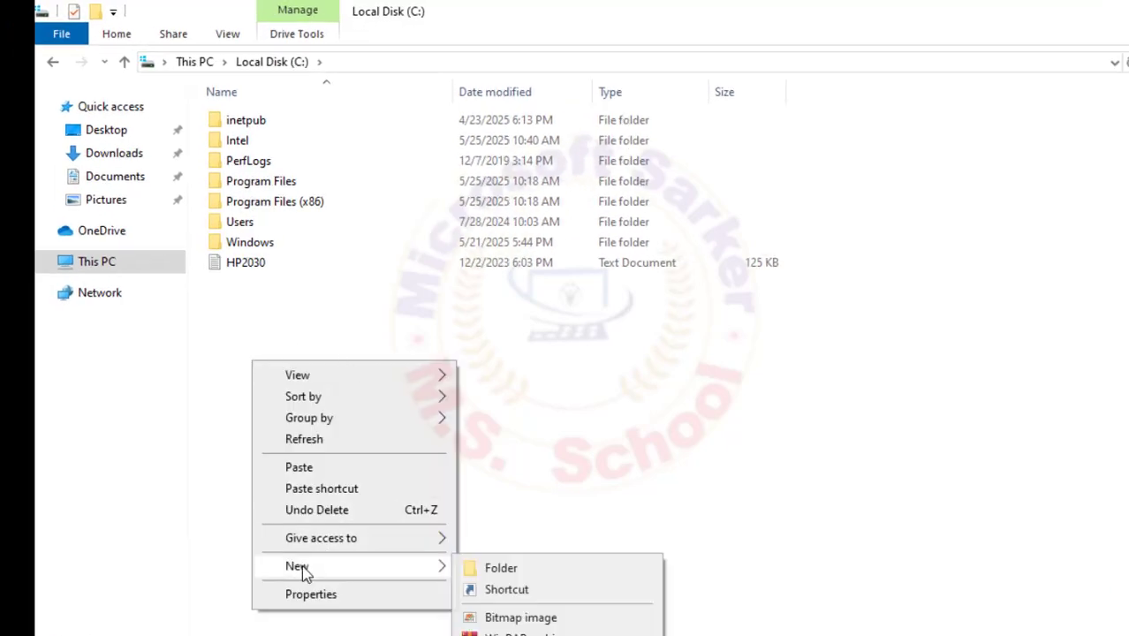
pyautogui.click(497, 569)
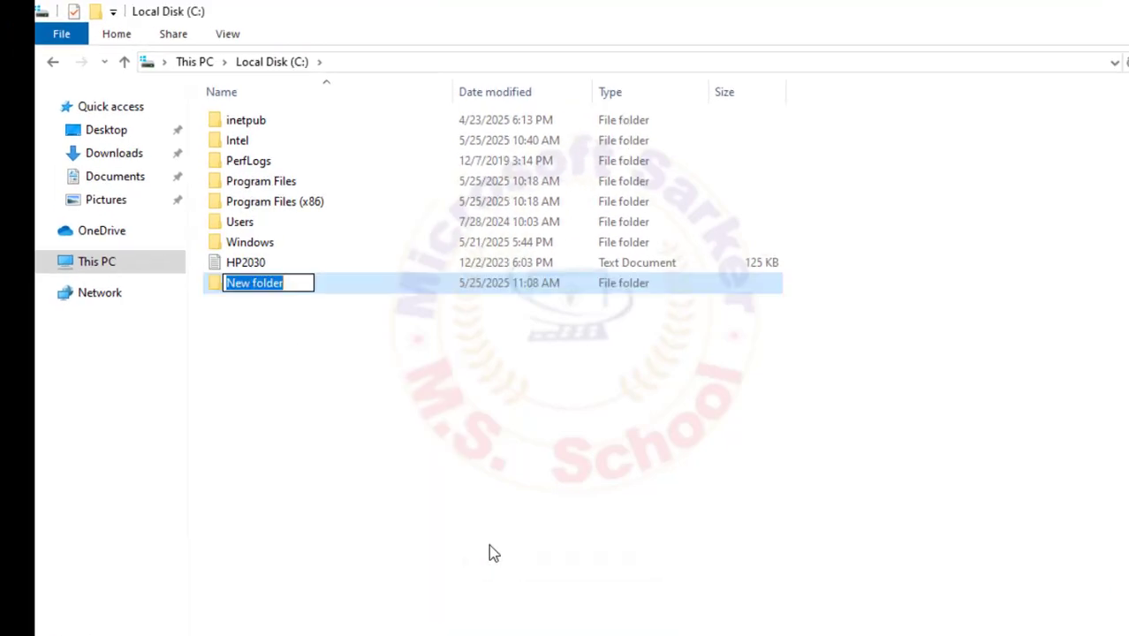
pyautogui.write('office 2019')
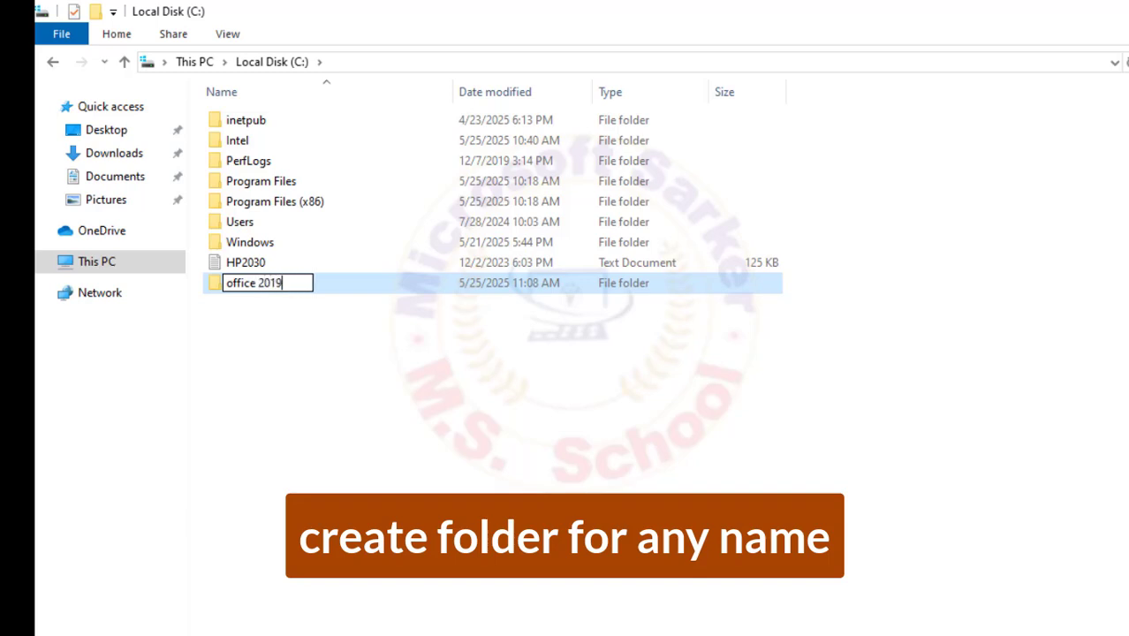
pyautogui.press('Return')
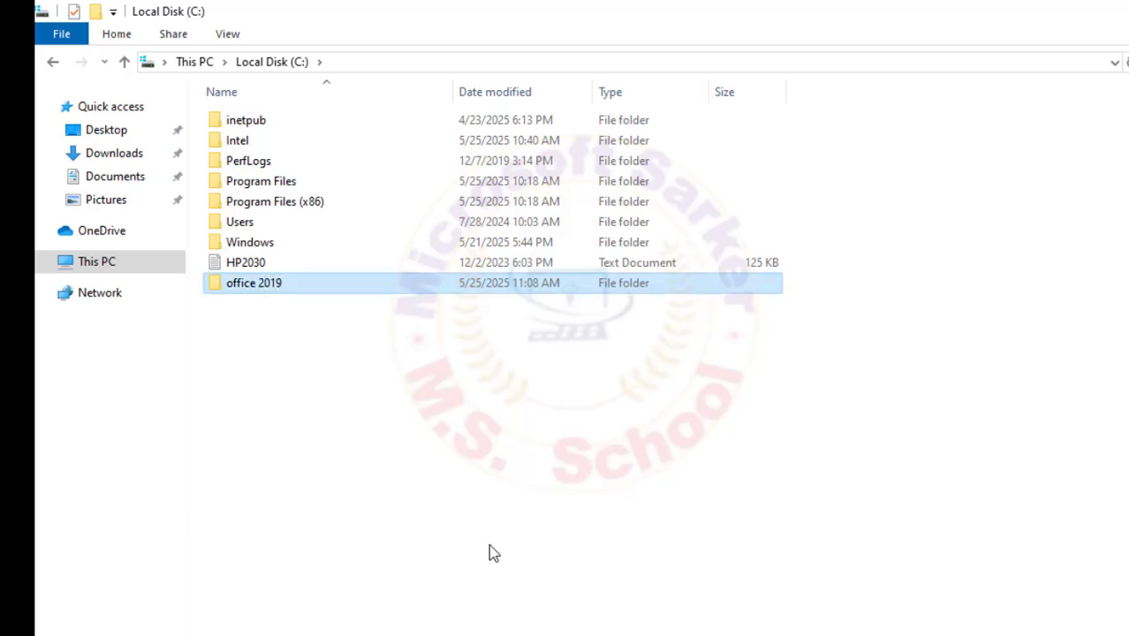
pyautogui.doubleClick(245, 293)
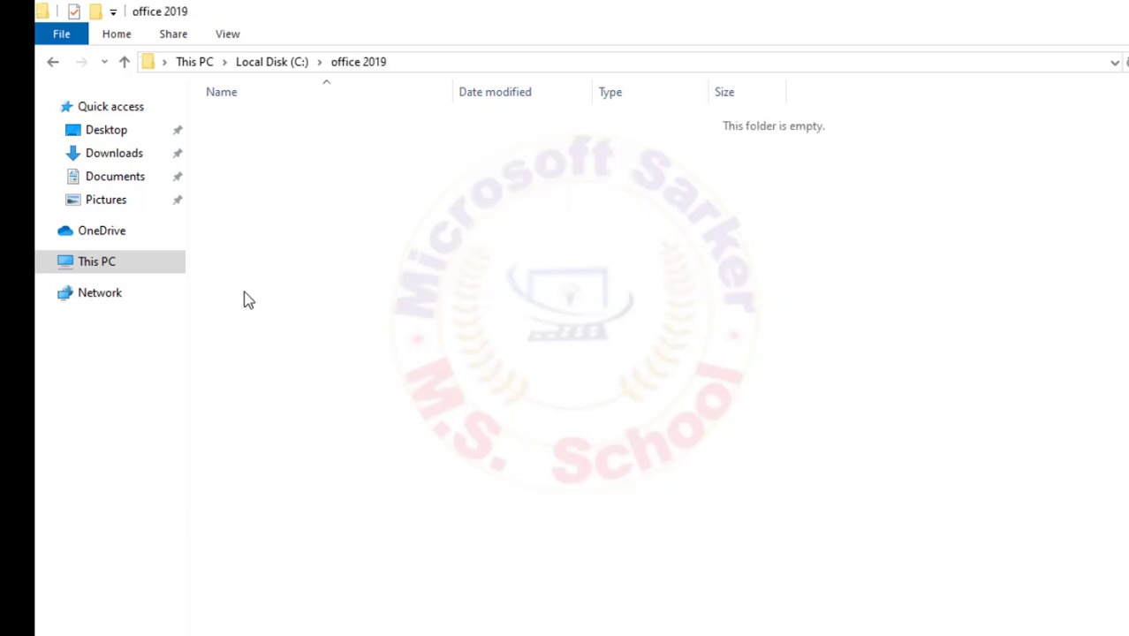
pyautogui.rightClick(284, 200)
pyautogui.click(332, 335)
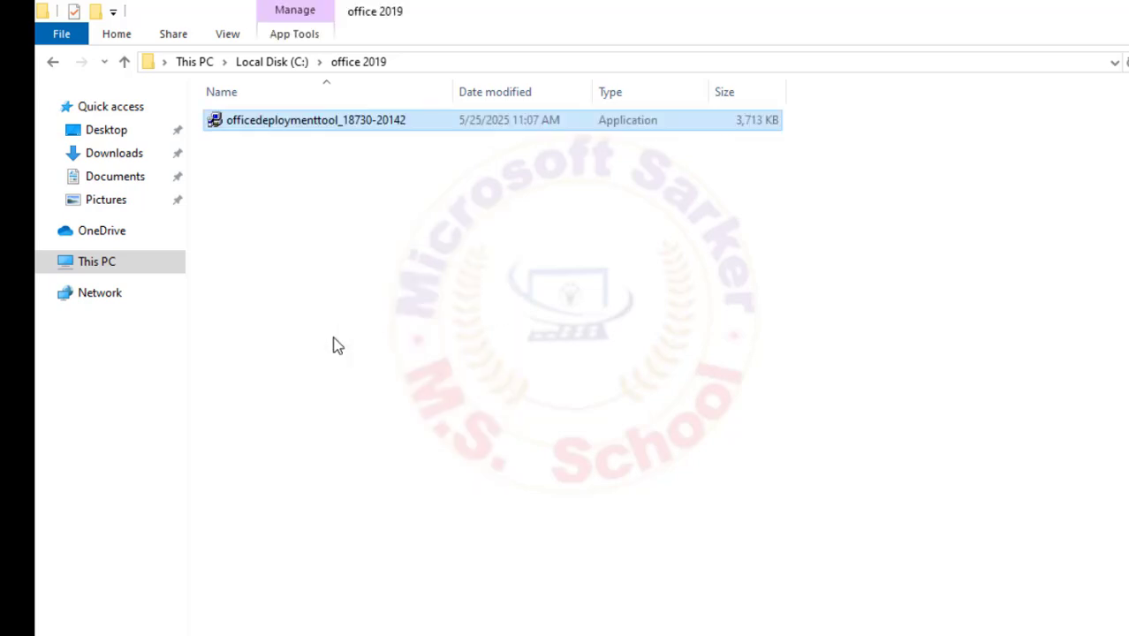
pyautogui.click(336, 343)
pyautogui.rightClick(250, 118)
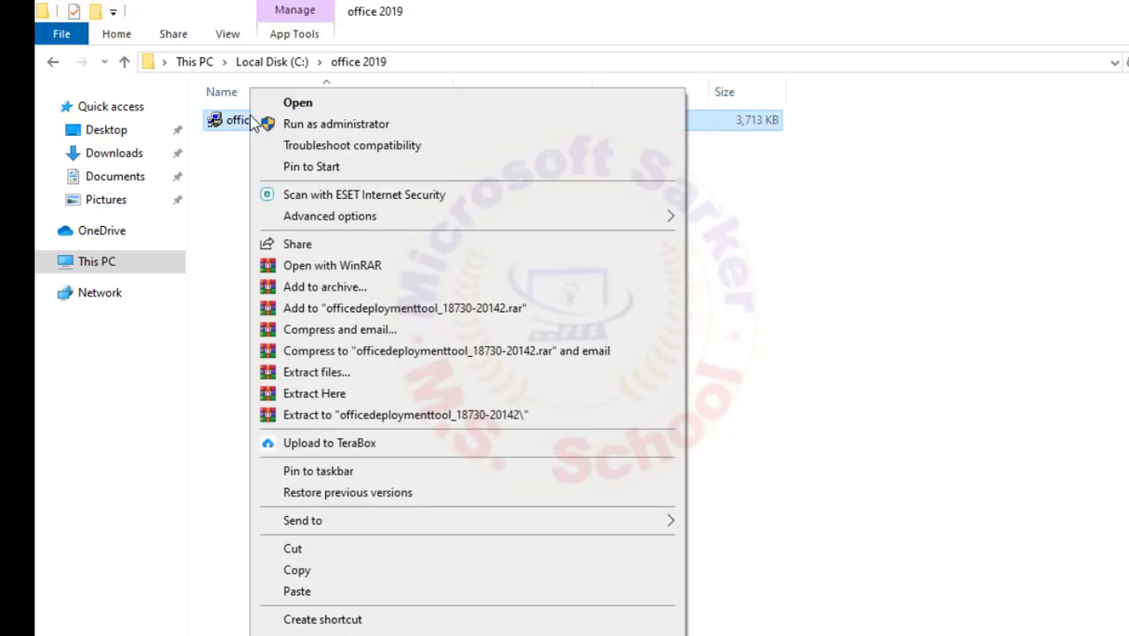
pyautogui.click(337, 126)
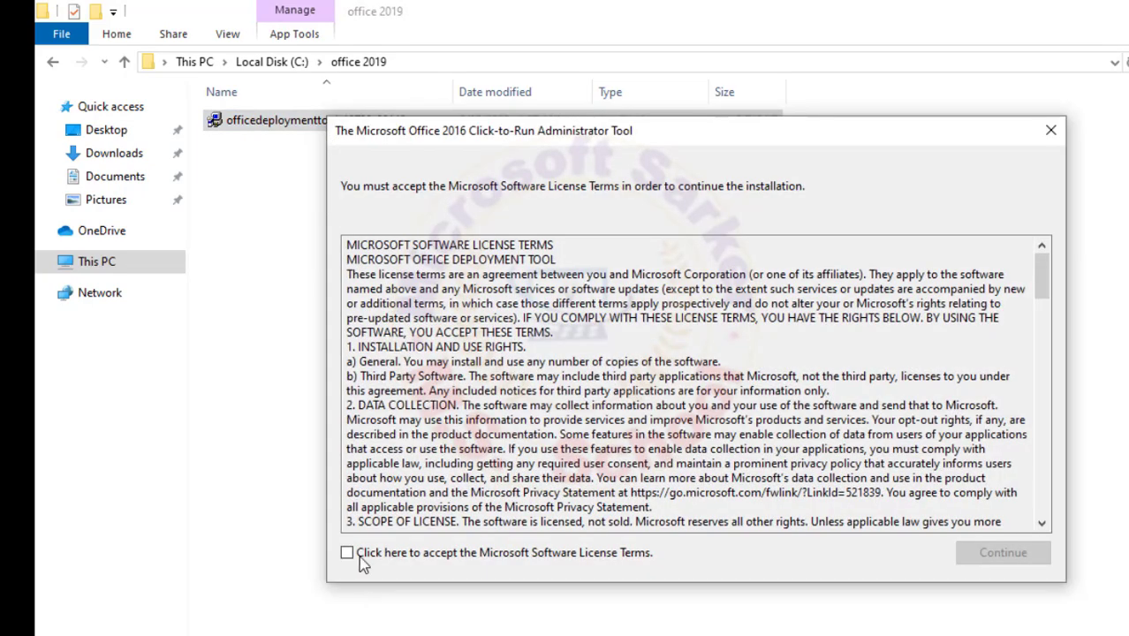
pyautogui.click(360, 556)
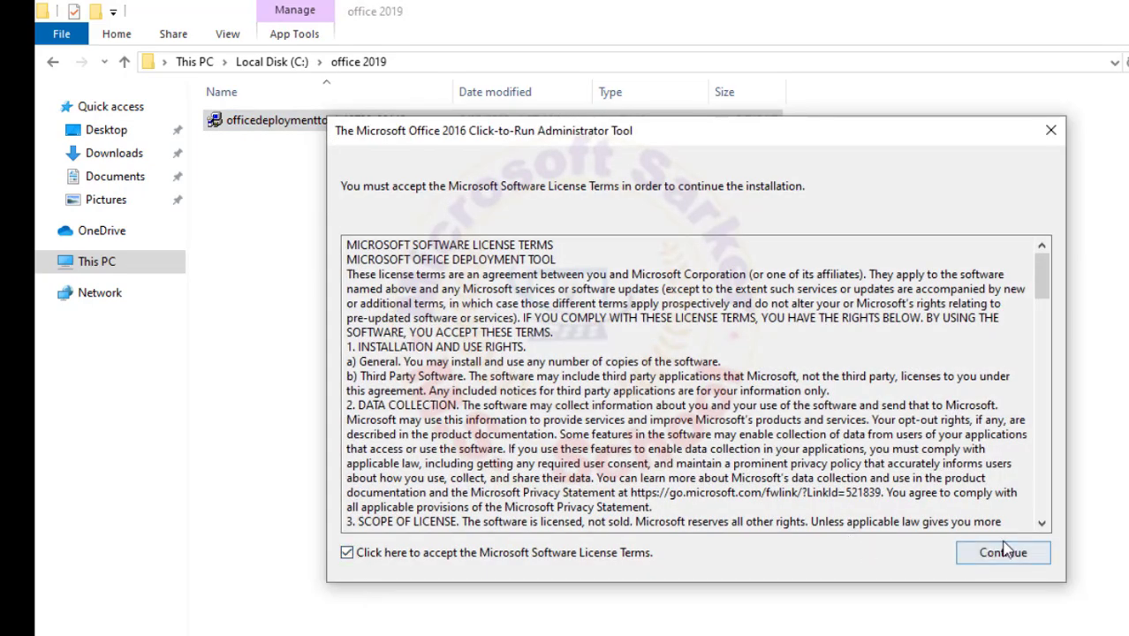
pyautogui.click(1003, 552)
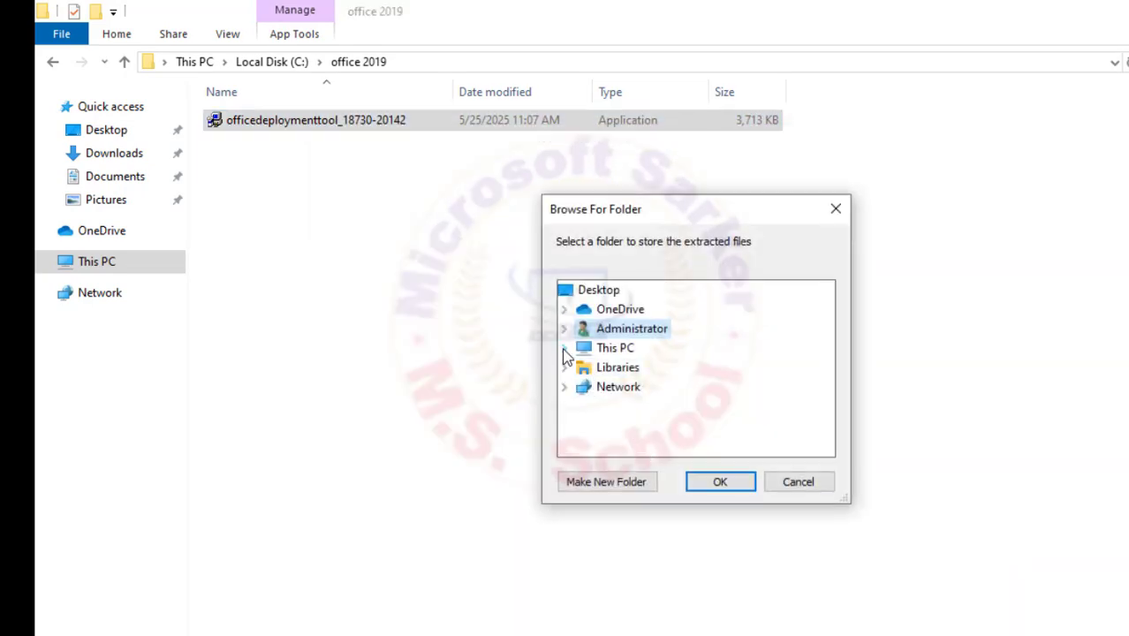
# Step: Extract the deployment tool's files into the office 2019 folder on Local Disk (C:) and minimize the folder window
pyautogui.click(562, 350)
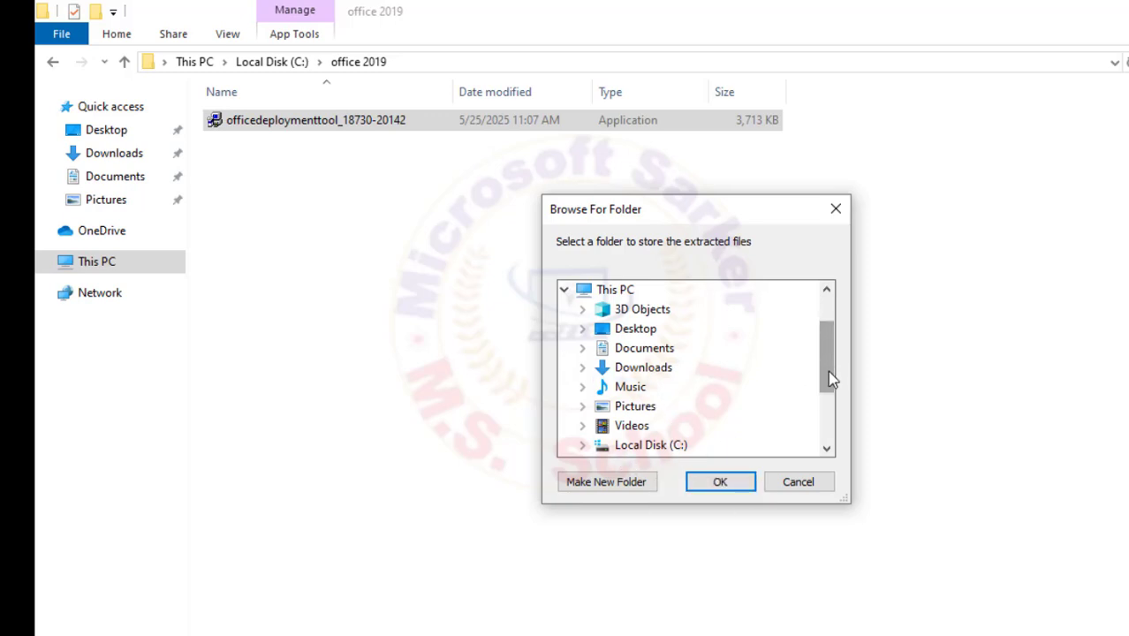
pyautogui.scroll(-1, 827, 378)
pyautogui.click(581, 403)
pyautogui.click(674, 353)
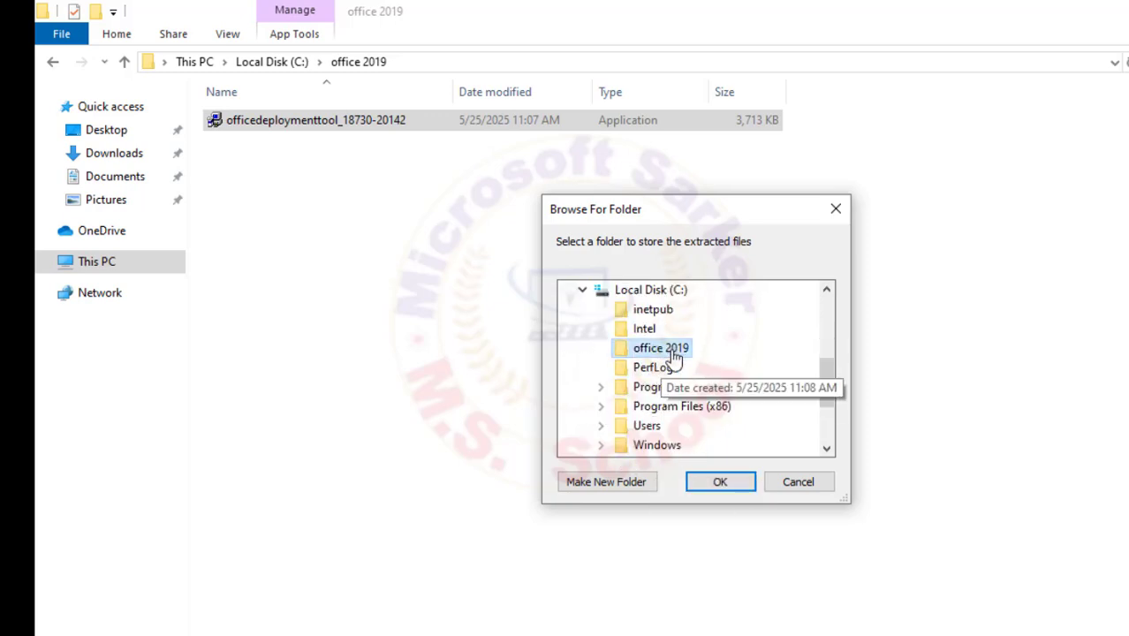
pyautogui.click(706, 482)
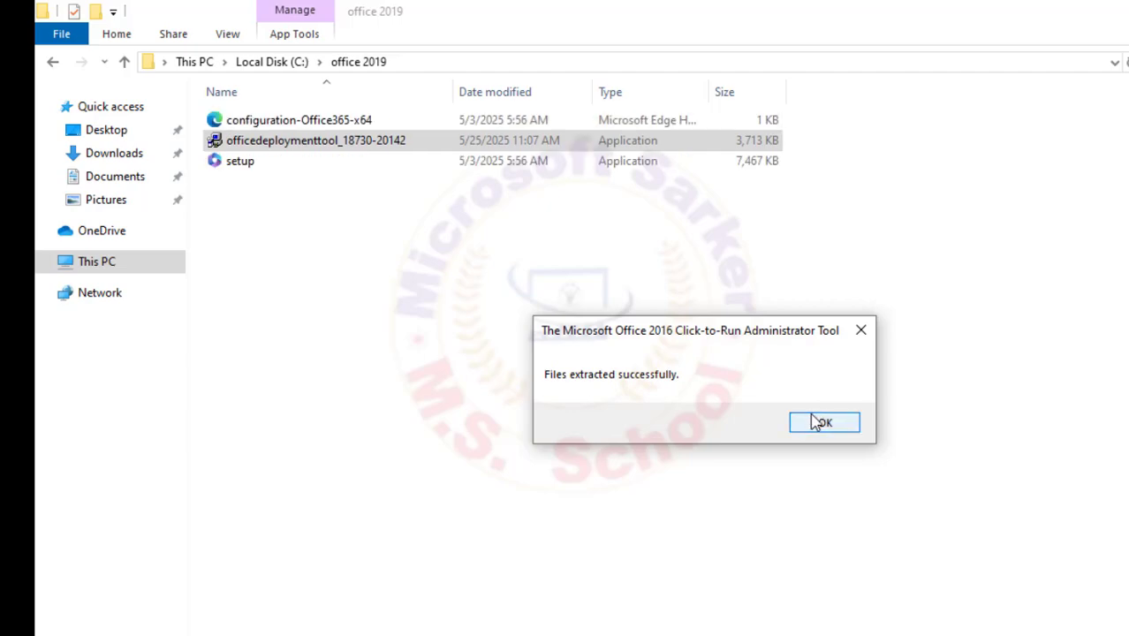
pyautogui.click(819, 422)
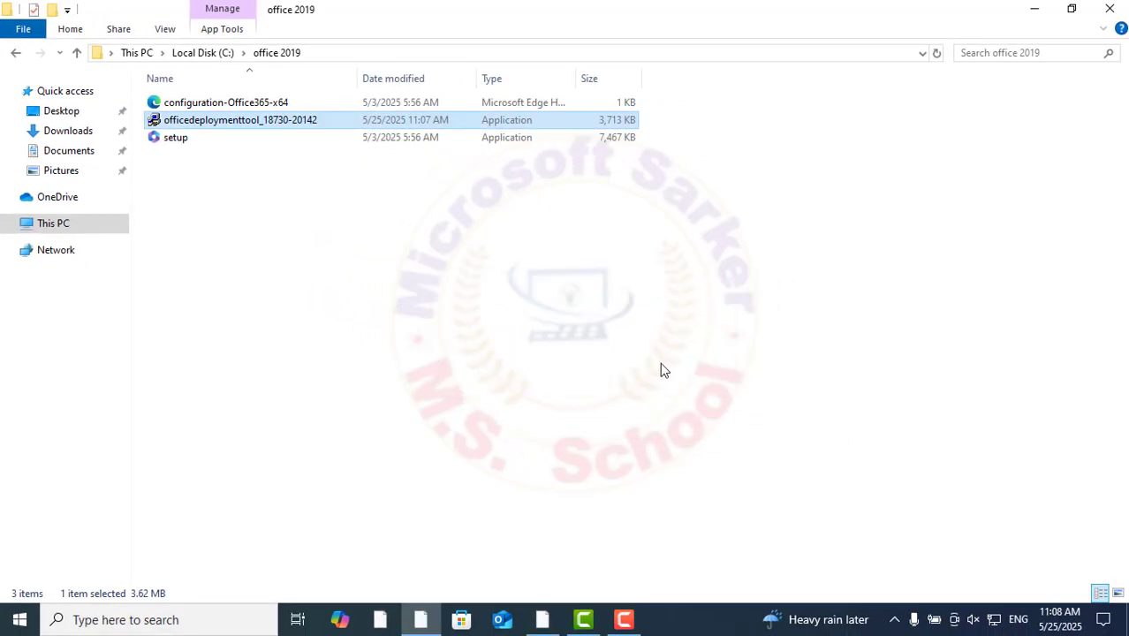
pyautogui.click(225, 279)
pyautogui.click(1035, 11)
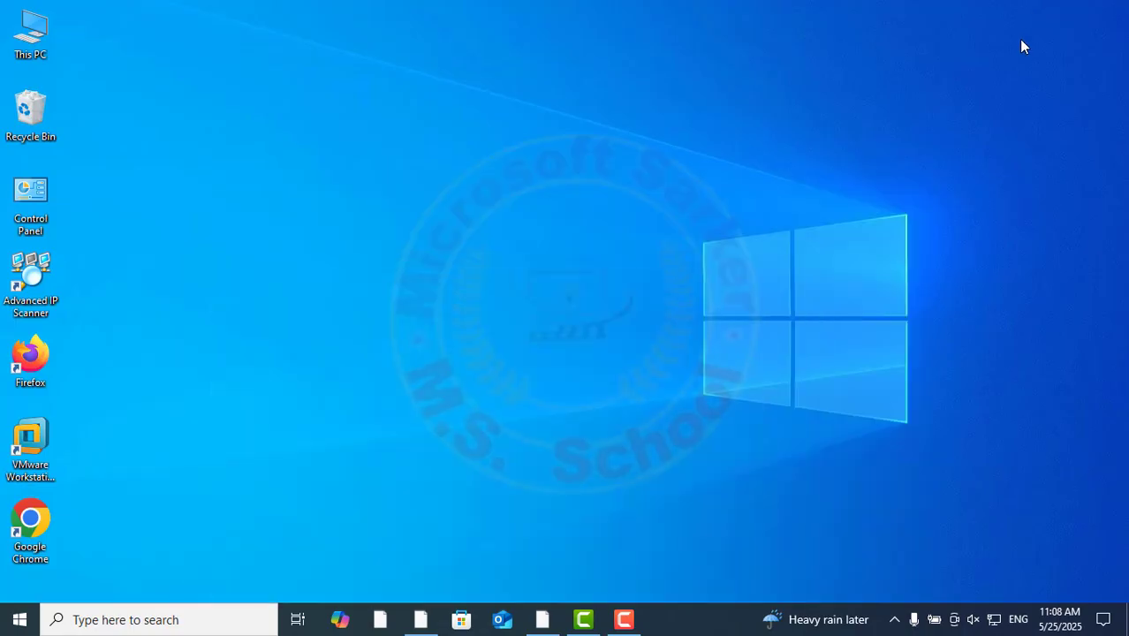
# Step: Switch to Chrome, search Google for "office customization tool" in a new tab and open the Microsoft 365 Apps admin center result
pyautogui.moveTo(542, 618)
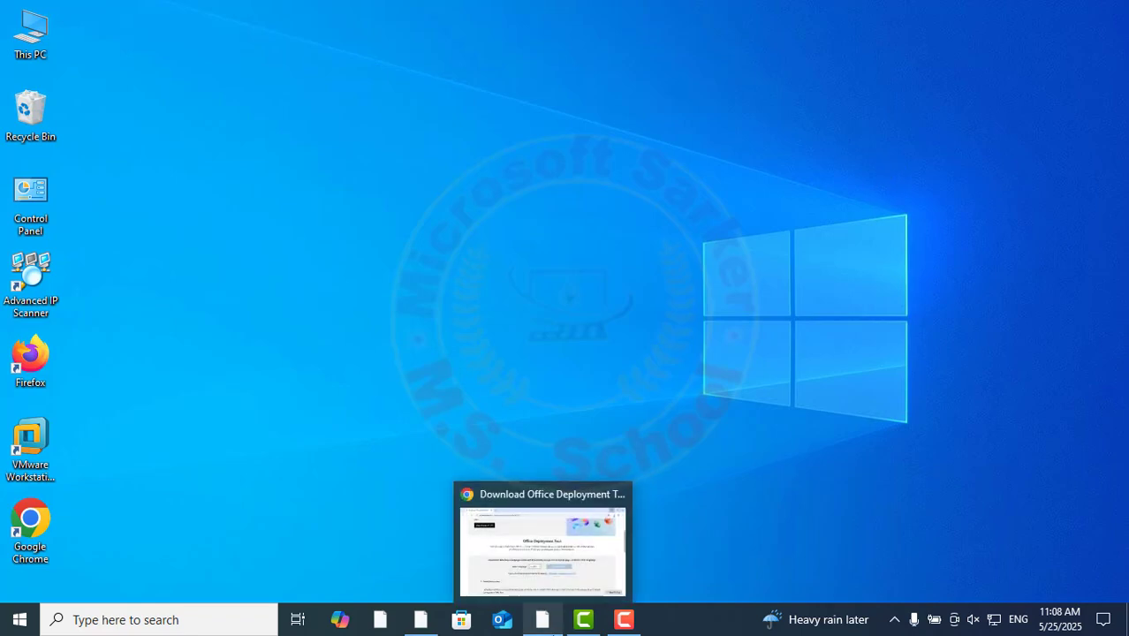
pyautogui.click(535, 585)
pyautogui.click(236, 17)
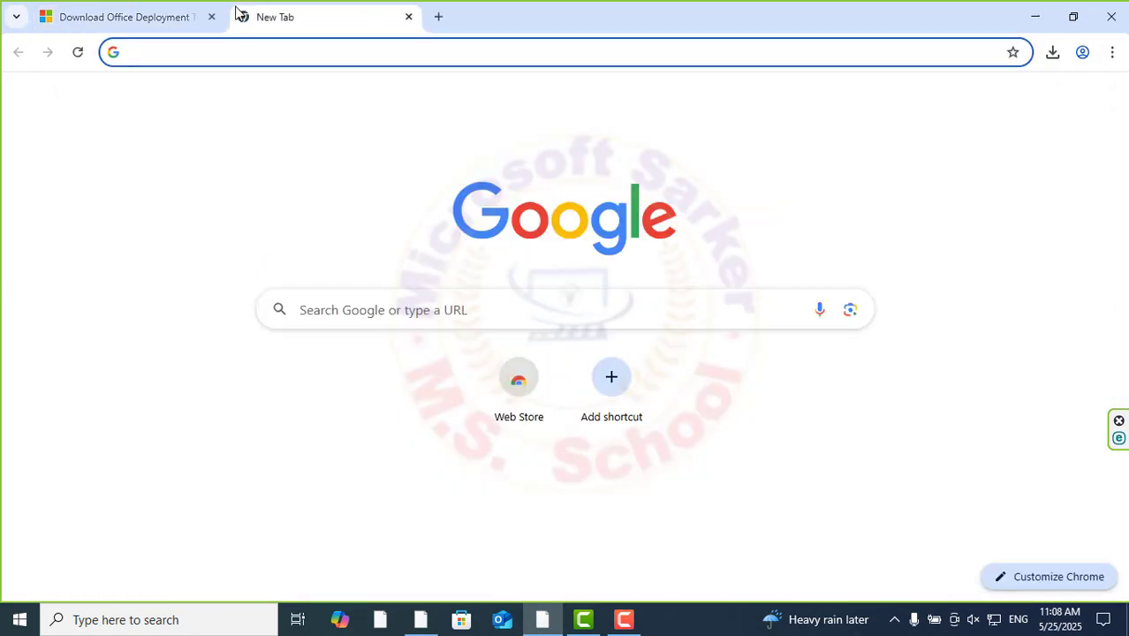
pyautogui.click(332, 312)
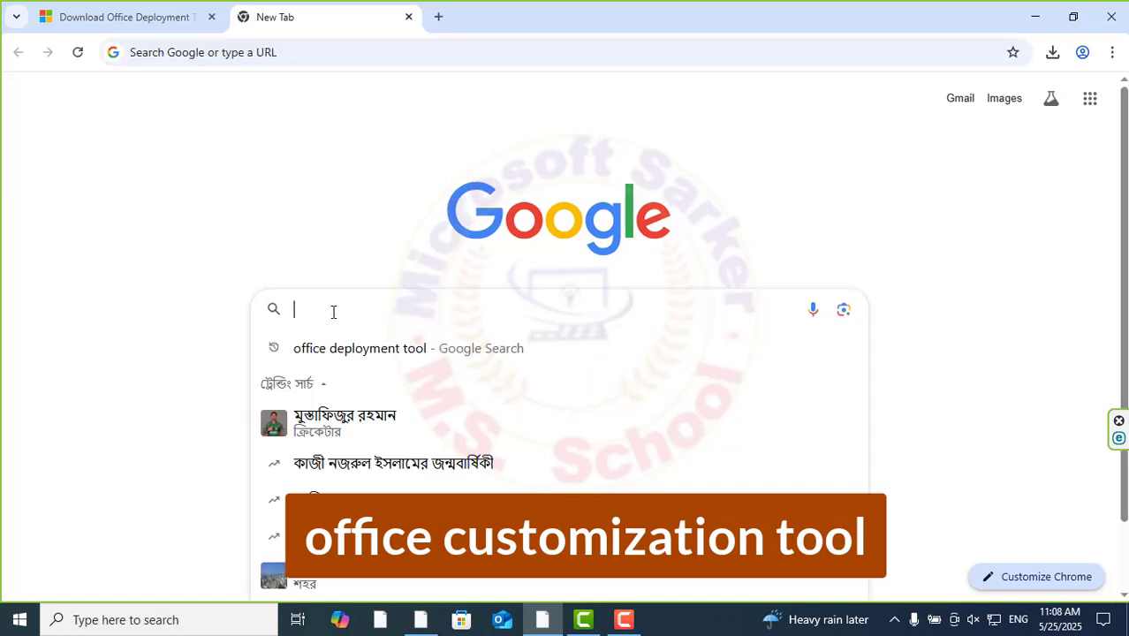
pyautogui.write('offic')
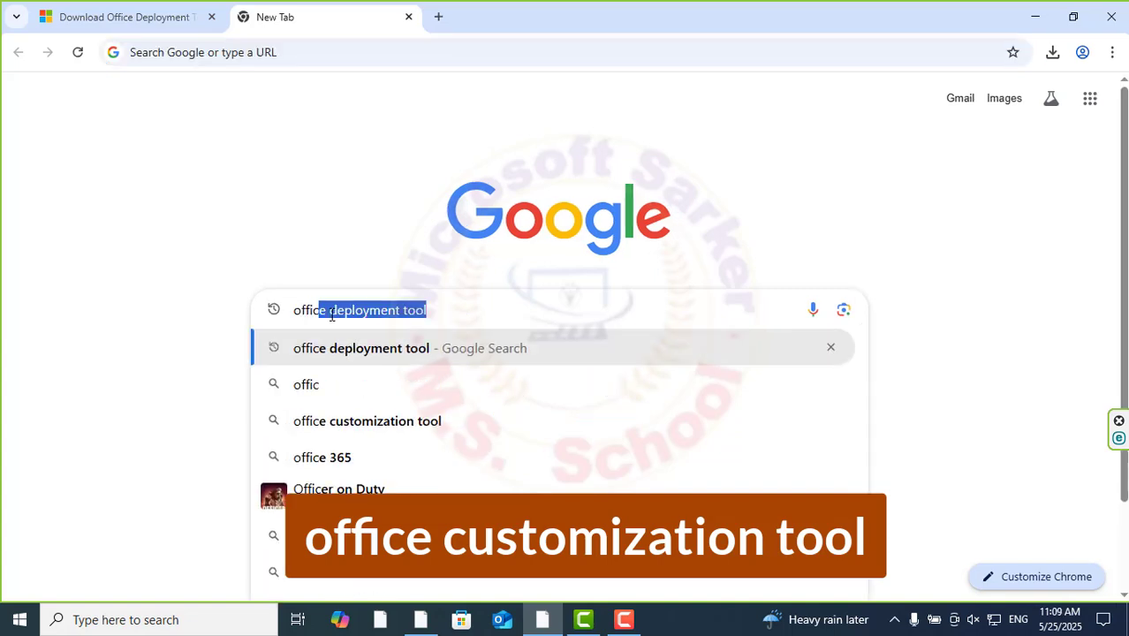
pyautogui.write('e co')
pyautogui.press('BackSpace')
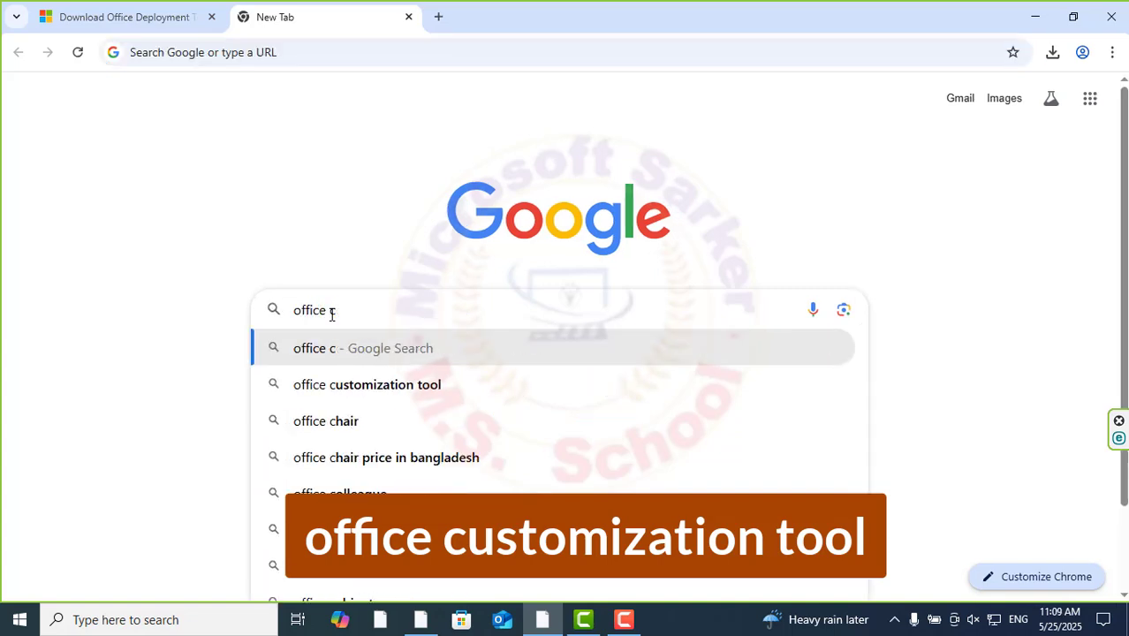
pyautogui.click(382, 388)
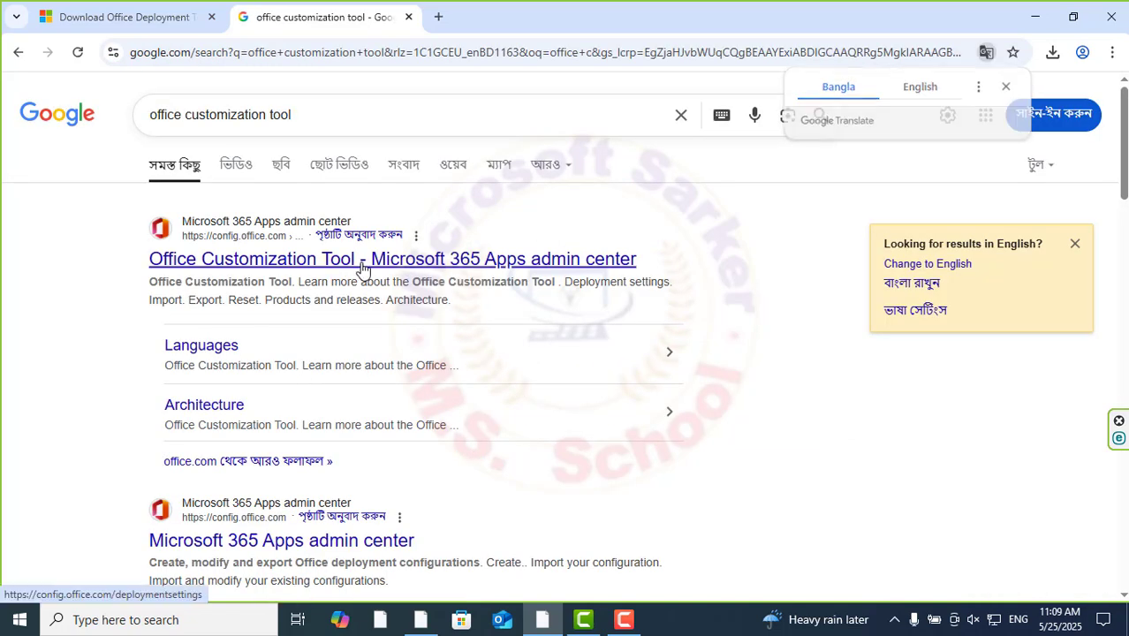
pyautogui.click(365, 263)
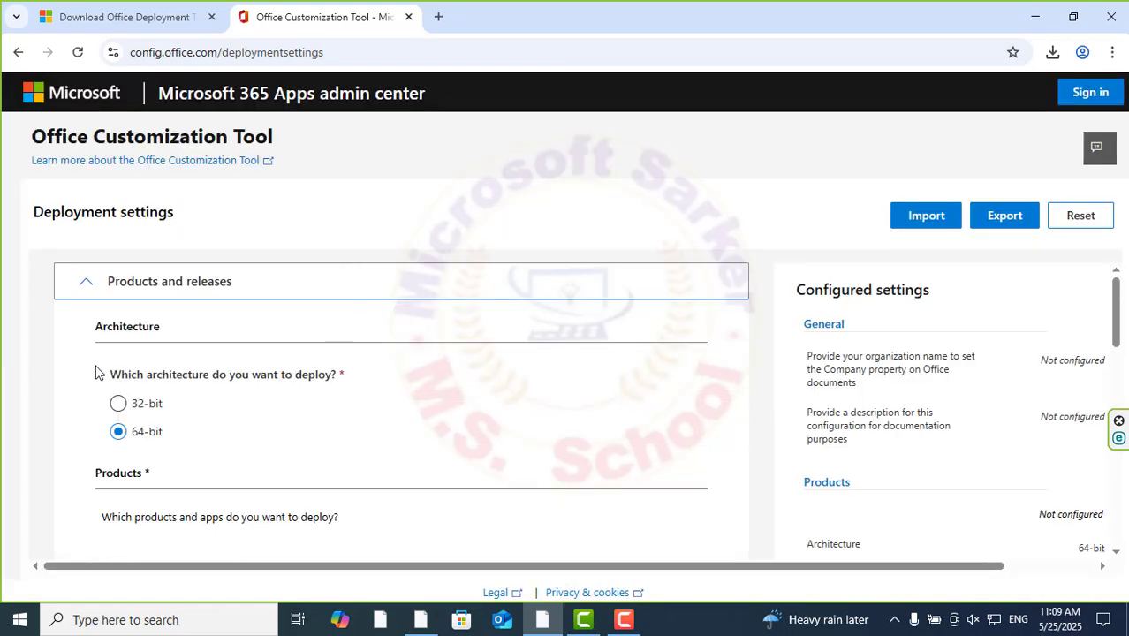
# Step: Check the computer's system type in the This PC properties to determine which Office architecture to deploy
pyautogui.moveTo(96, 372); pyautogui.dragTo(361, 402)
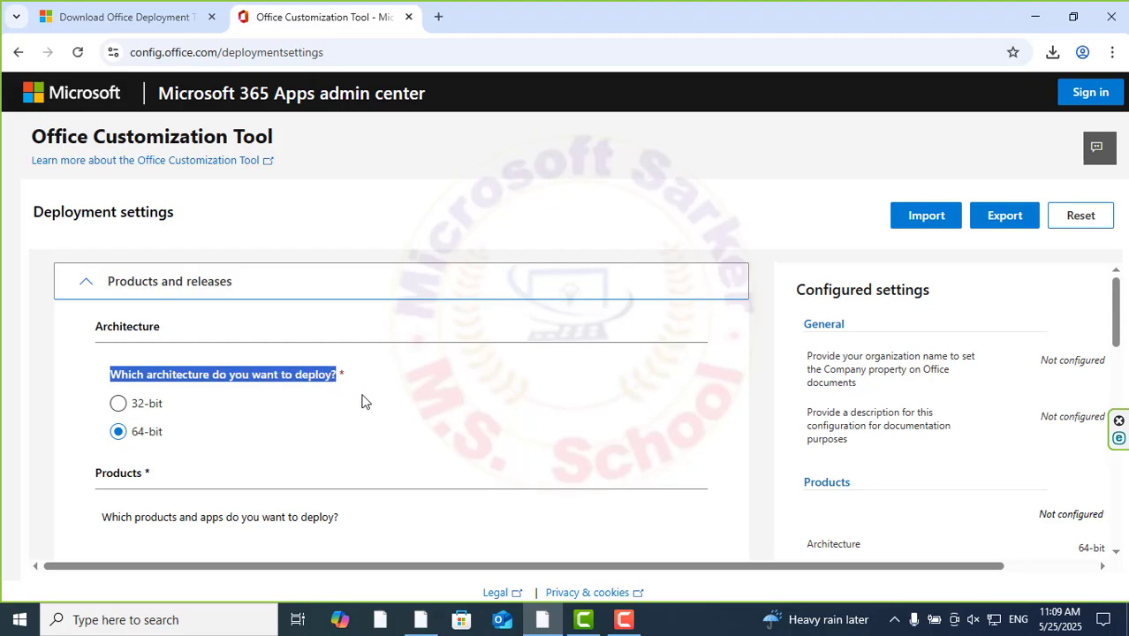
pyautogui.click(1035, 16)
pyautogui.rightClick(33, 34)
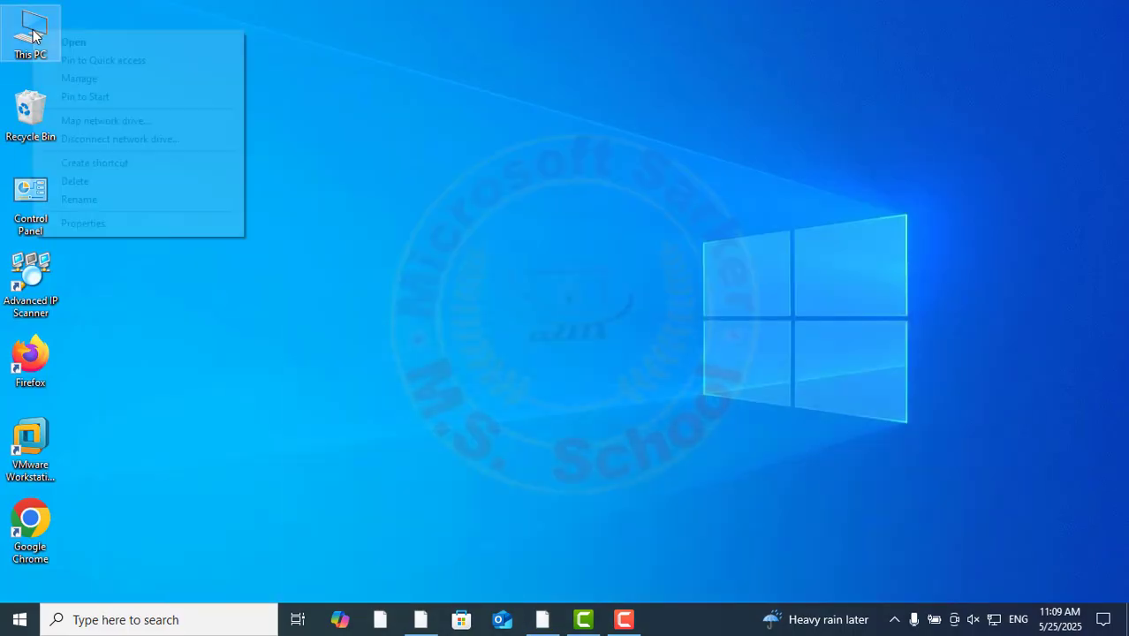
pyautogui.click(84, 222)
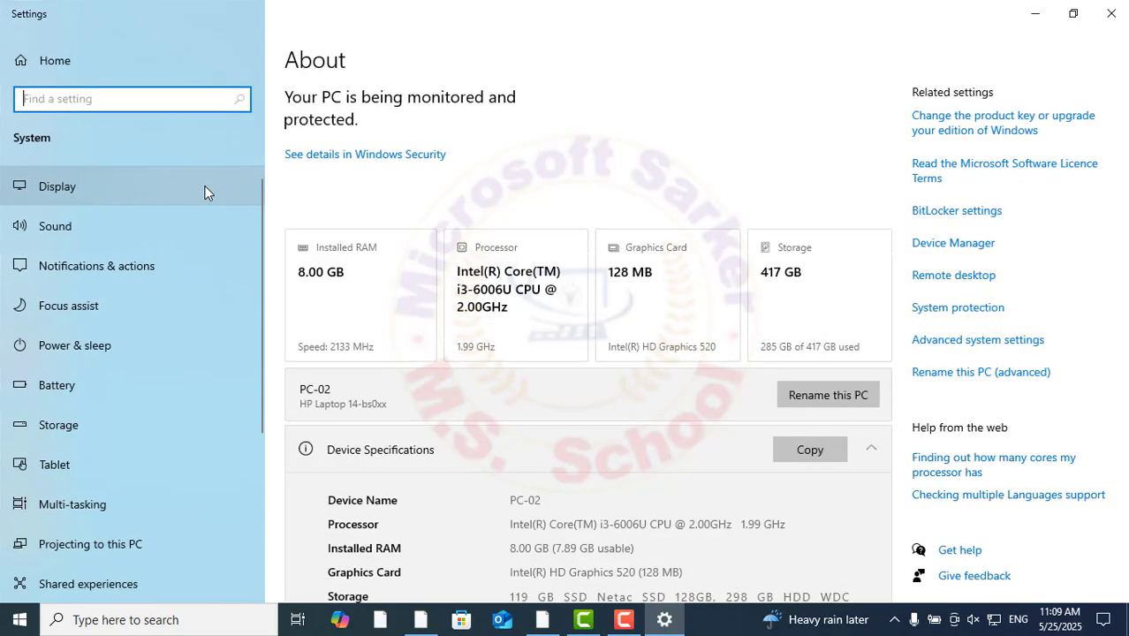
pyautogui.scroll(-3, 550, 256)
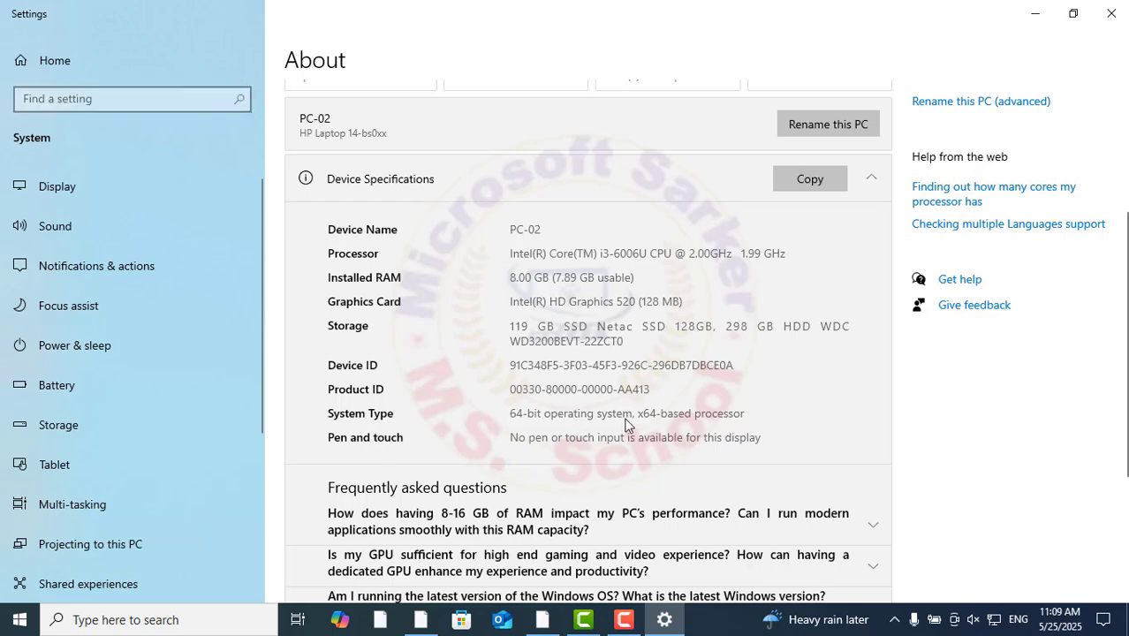
pyautogui.click(1111, 14)
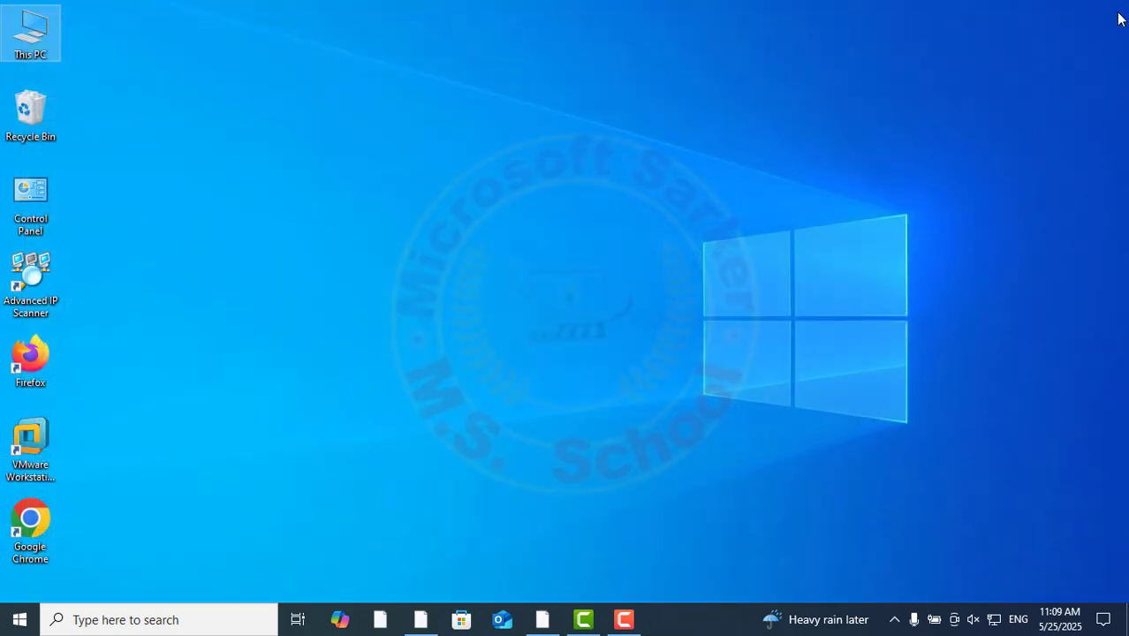
# Step: Back in the Office Customization Tool, choose Office Professional Plus 2019 - Volume License as the Office suite
pyautogui.click(543, 619)
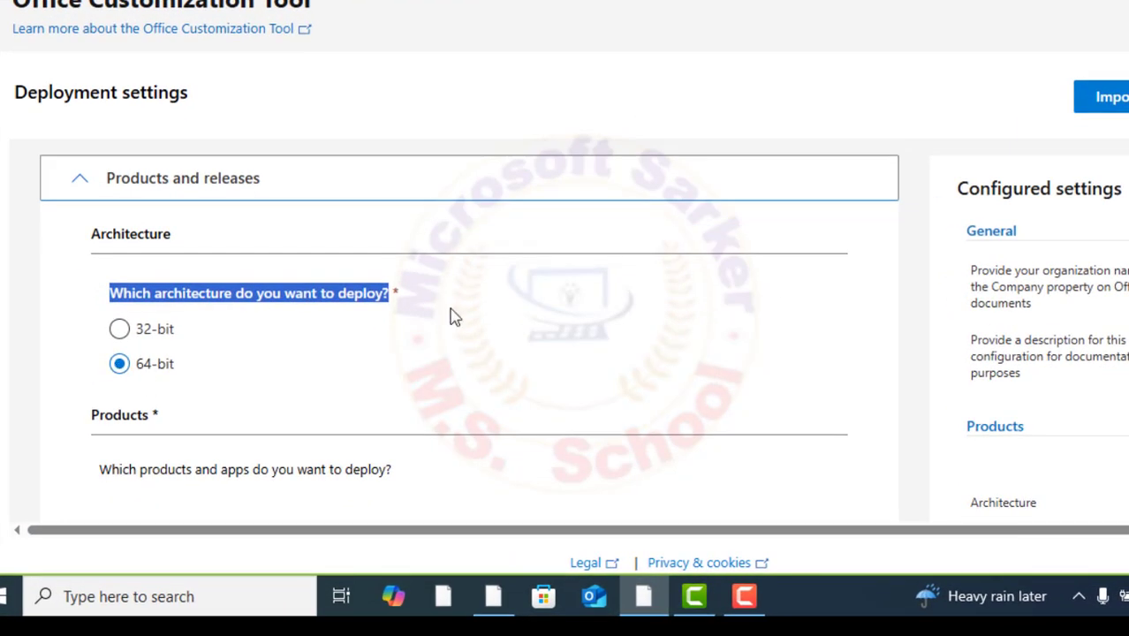
pyautogui.scroll(-3, 455, 317)
pyautogui.click(234, 366)
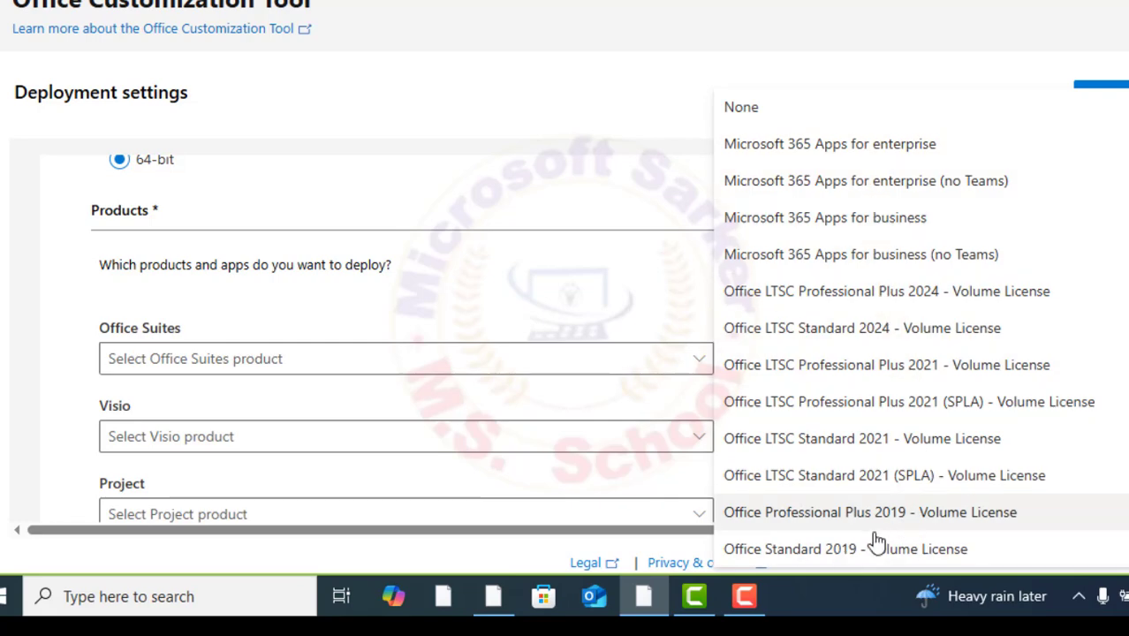
pyautogui.click(910, 530)
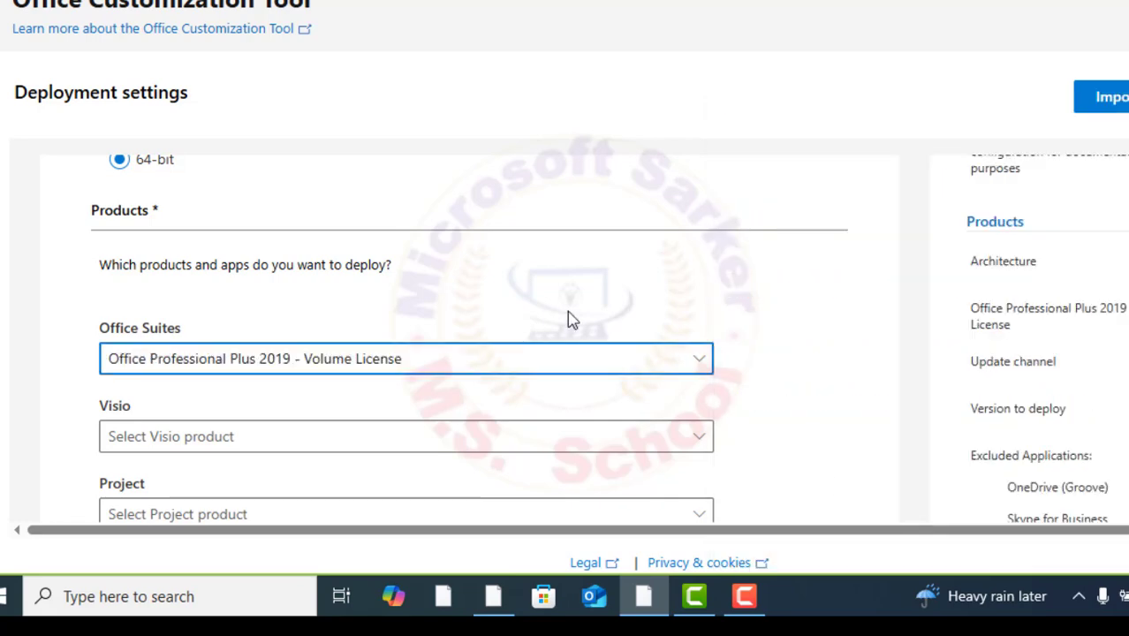
# Step: Exclude OneDrive Desktop, OneNote and Publisher from the apps to deploy and proceed to the language settings
pyautogui.scroll(-1, 567, 320)
pyautogui.scroll(-2, 353, 343)
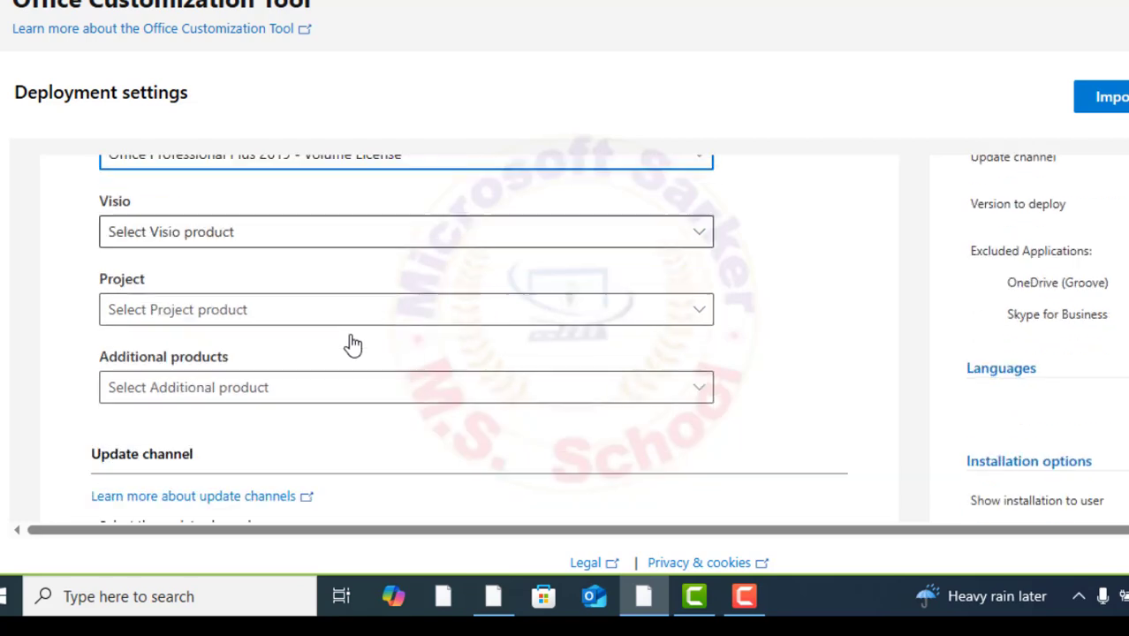
pyautogui.scroll(-1, 362, 338)
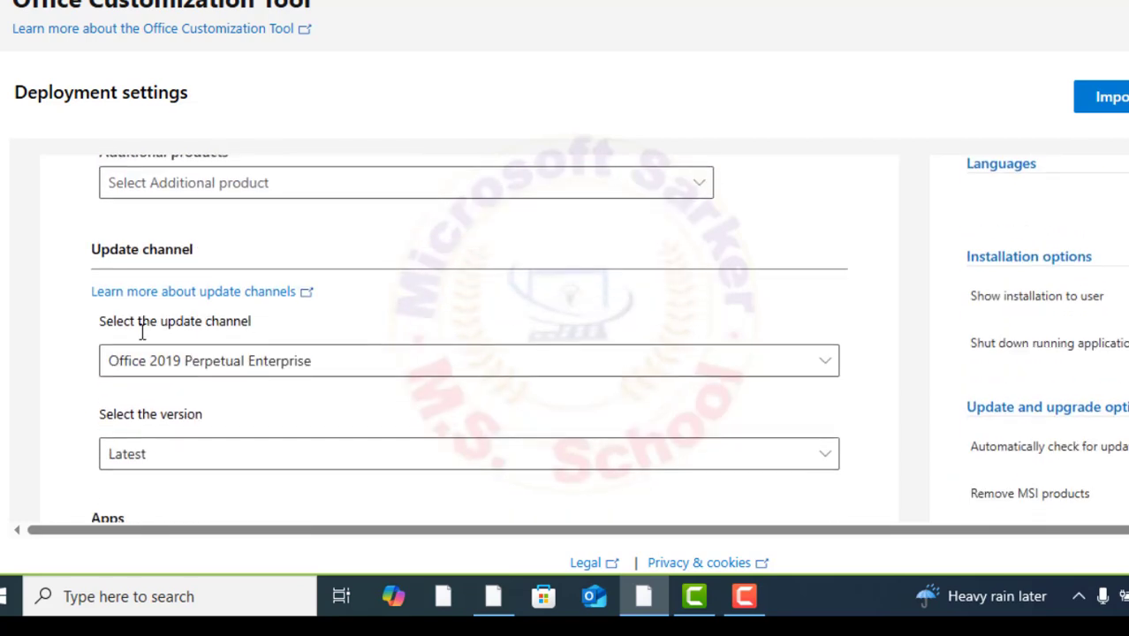
pyautogui.scroll(-1, 575, 384)
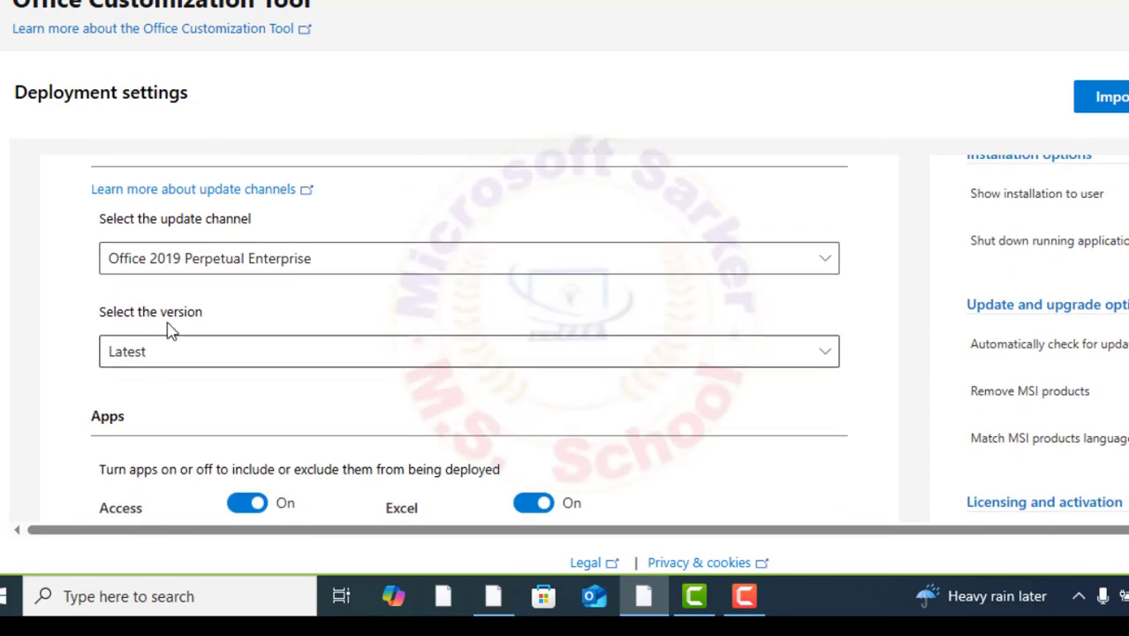
pyautogui.scroll(-1, 445, 398)
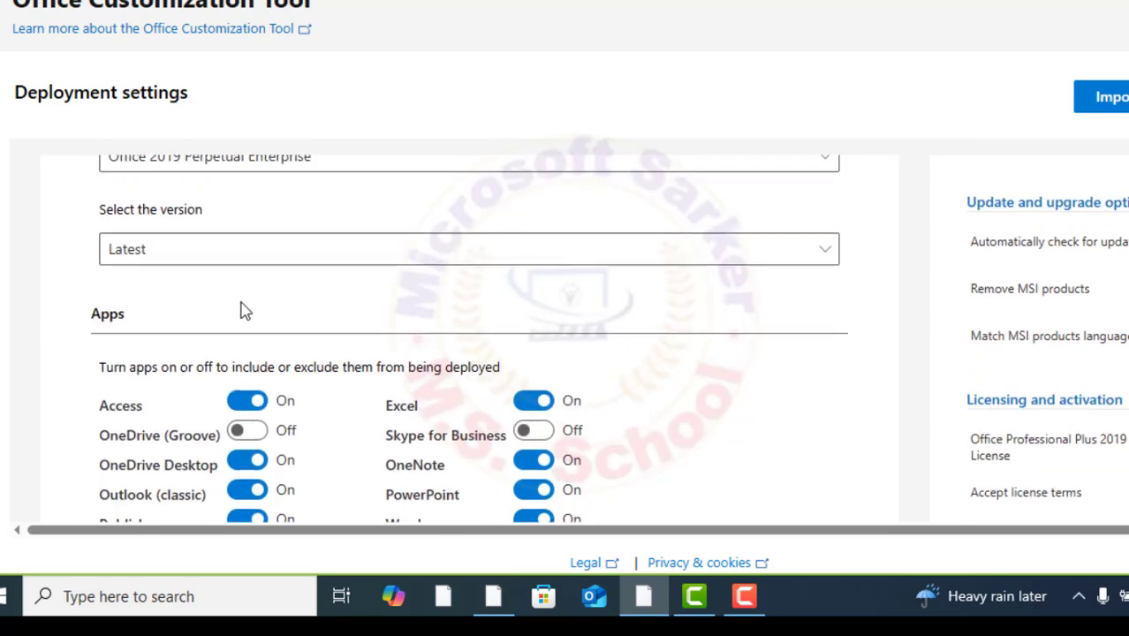
pyautogui.scroll(-1, 245, 310)
pyautogui.click(238, 361)
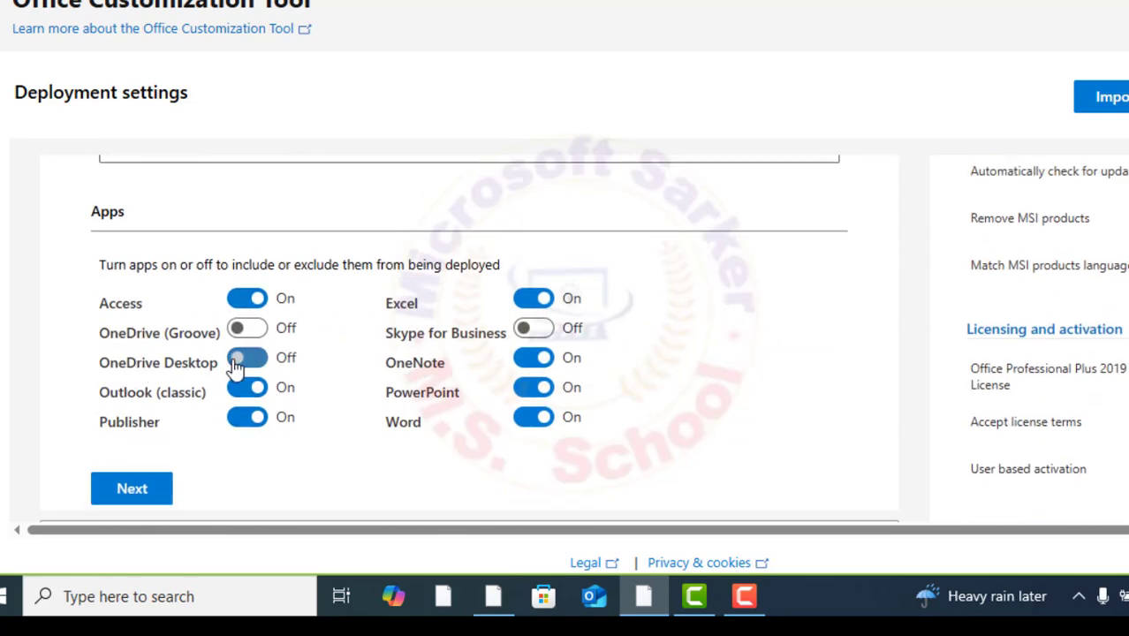
pyautogui.click(525, 362)
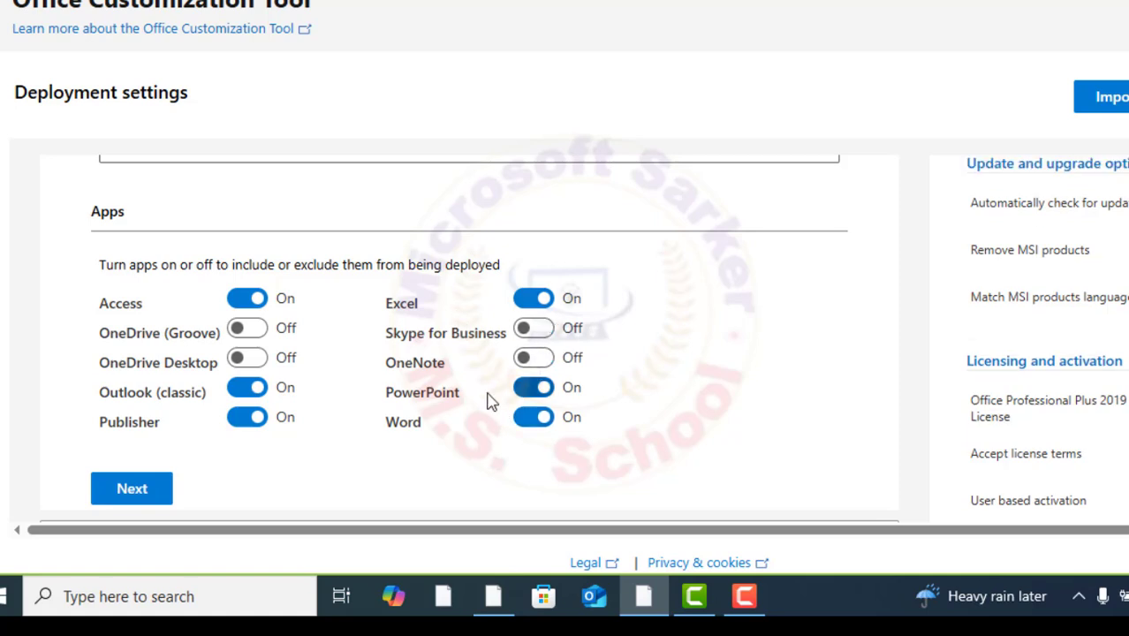
pyautogui.scroll(-1, 380, 411)
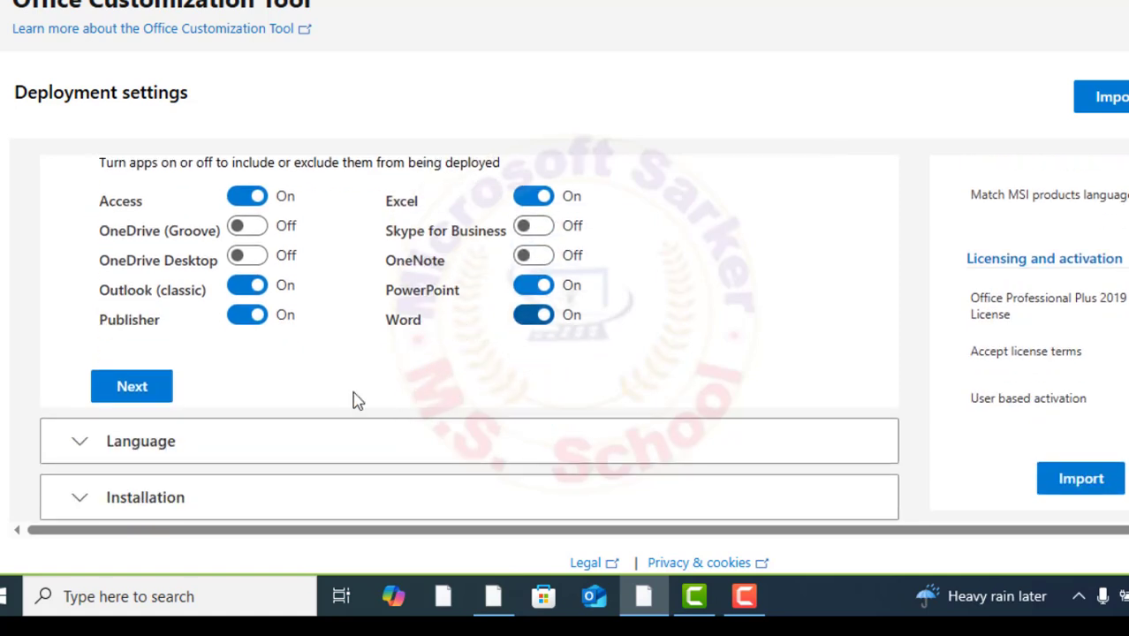
pyautogui.click(248, 322)
pyautogui.scroll(-1, 265, 326)
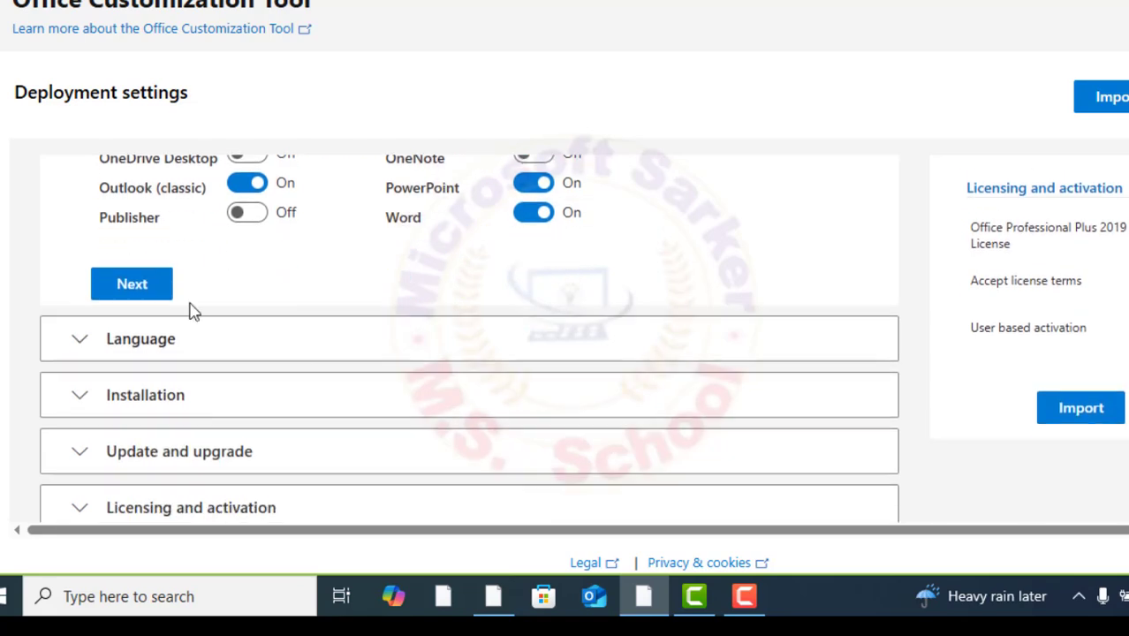
pyautogui.click(122, 292)
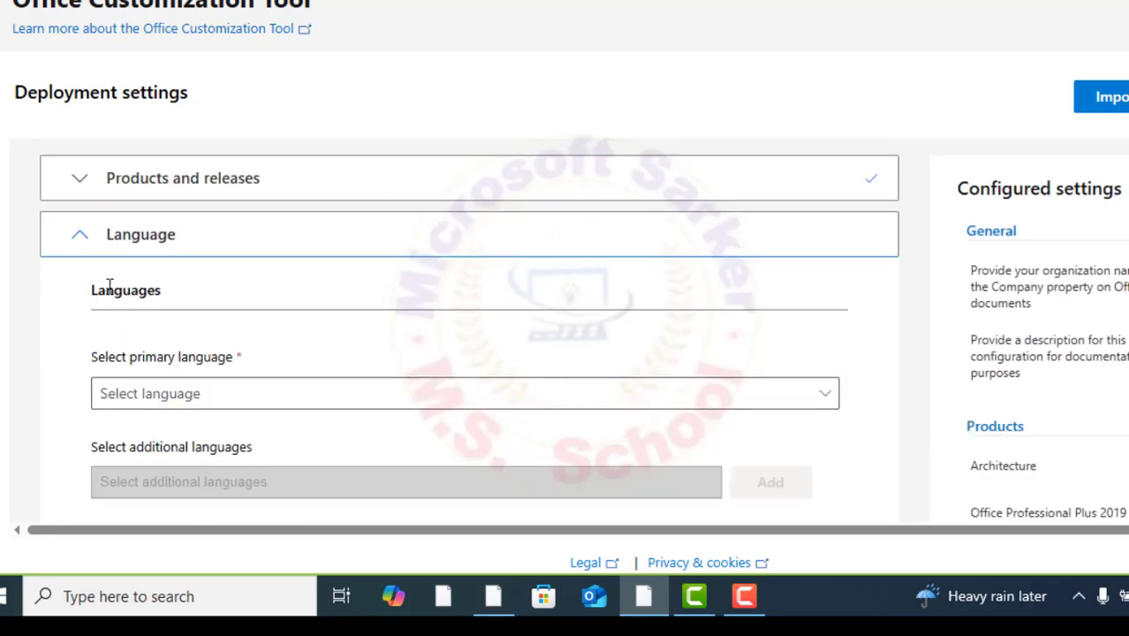
# Step: Choose English (United States) as the primary language and proceed to the installation settings
pyautogui.click(830, 396)
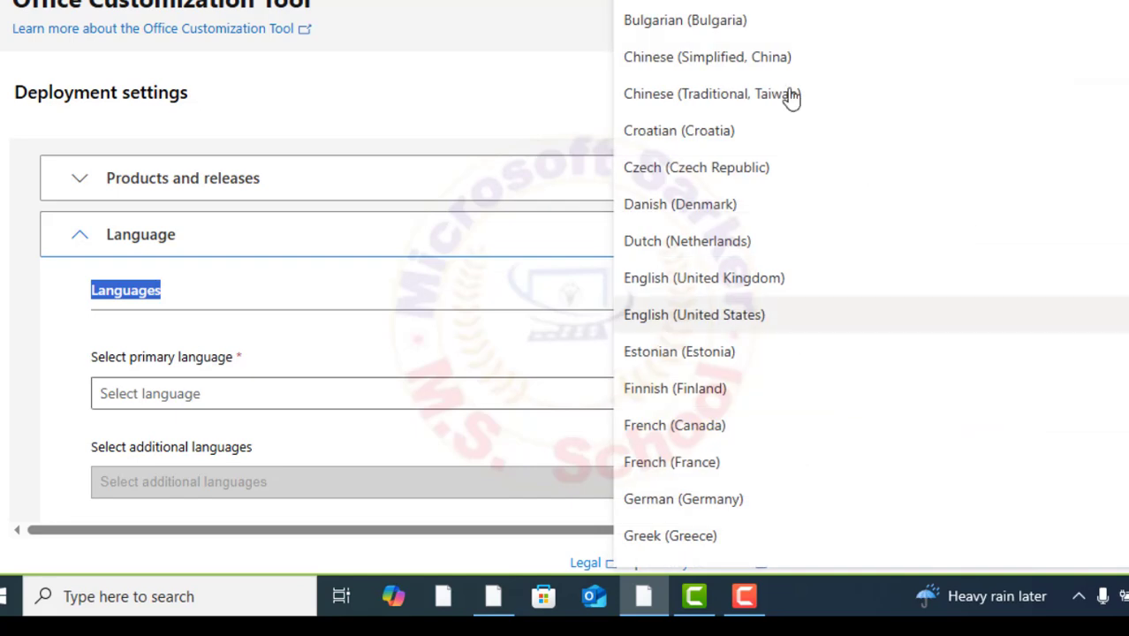
pyautogui.click(711, 317)
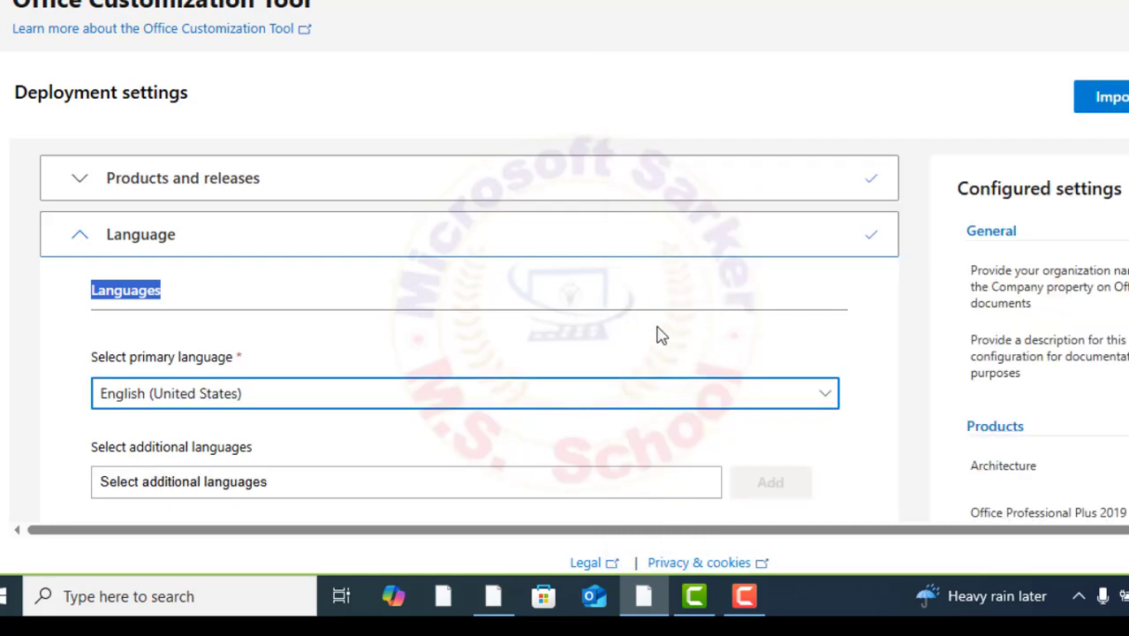
pyautogui.scroll(-3, 30, 300)
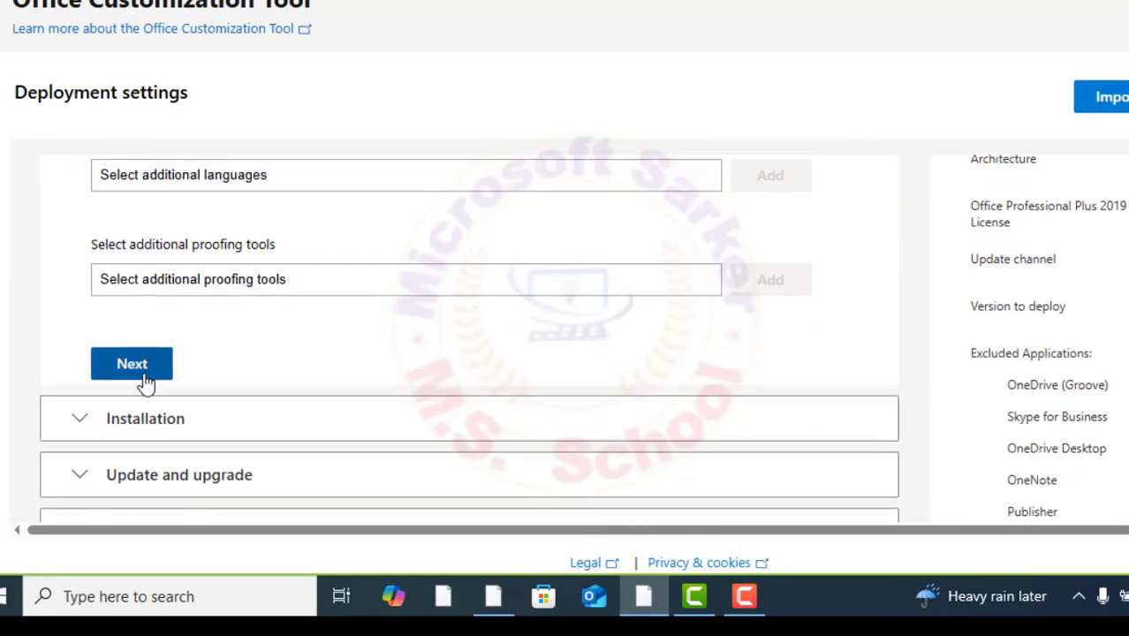
pyautogui.click(142, 371)
# Step: Accept the default installation options and the default update and upgrade options
pyautogui.scroll(-3, 591, 304)
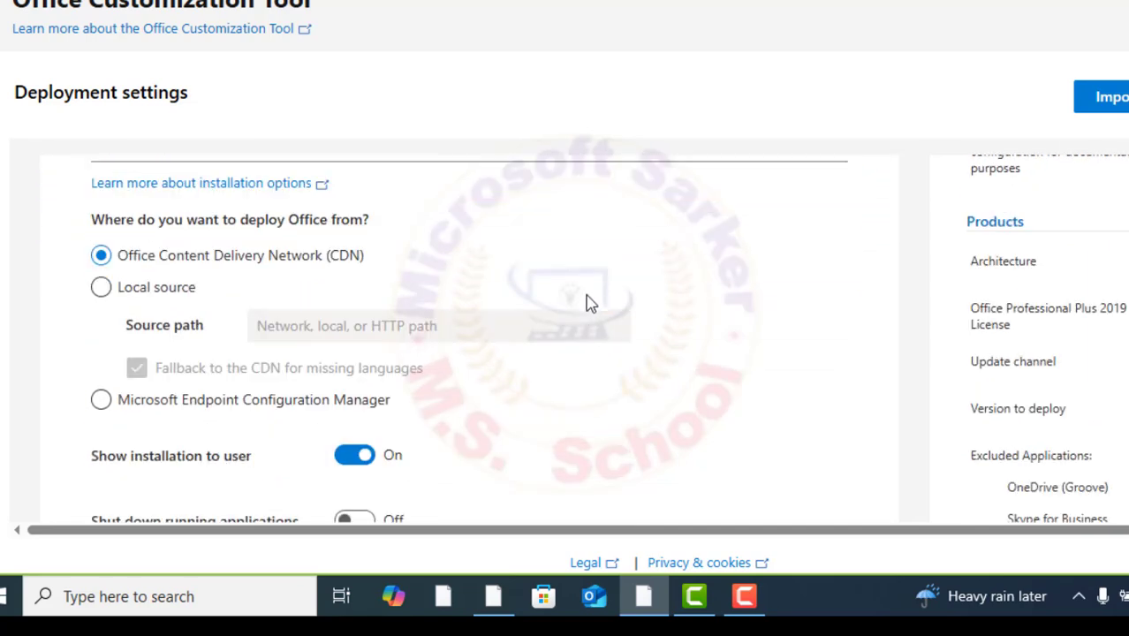
pyautogui.click(150, 395)
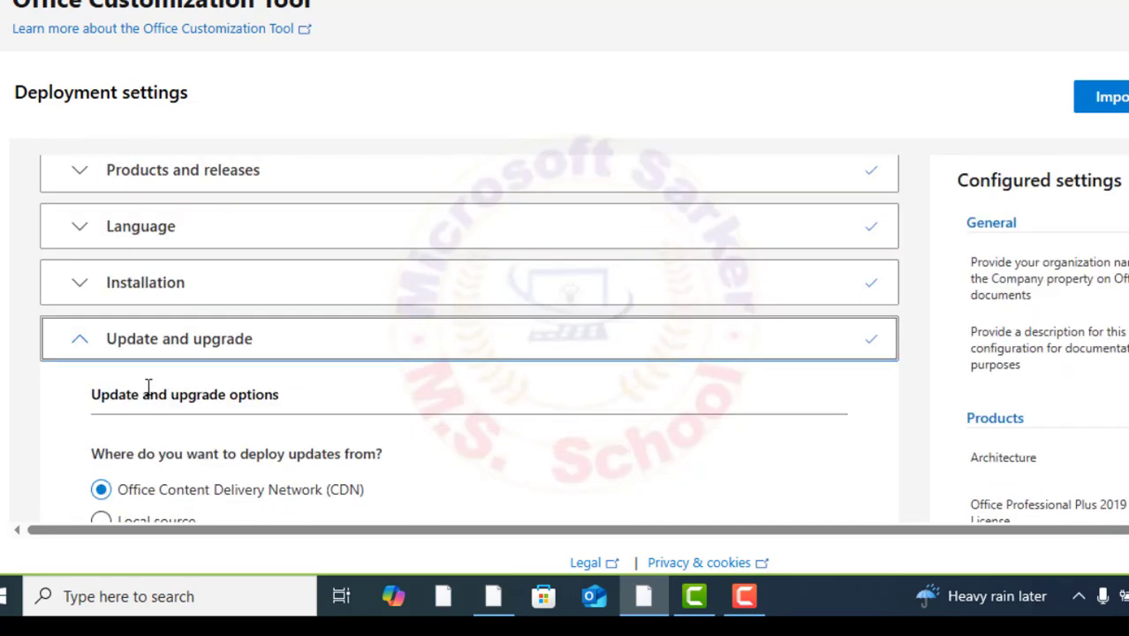
pyautogui.scroll(-1, 627, 290)
pyautogui.scroll(-7, 623, 289)
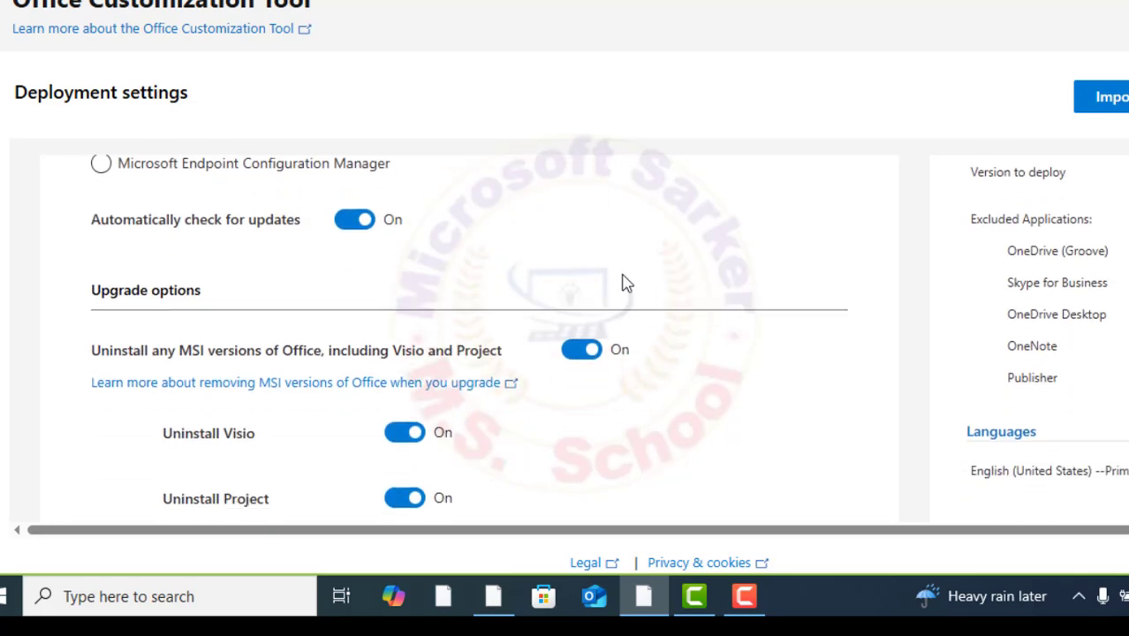
pyautogui.click(143, 310)
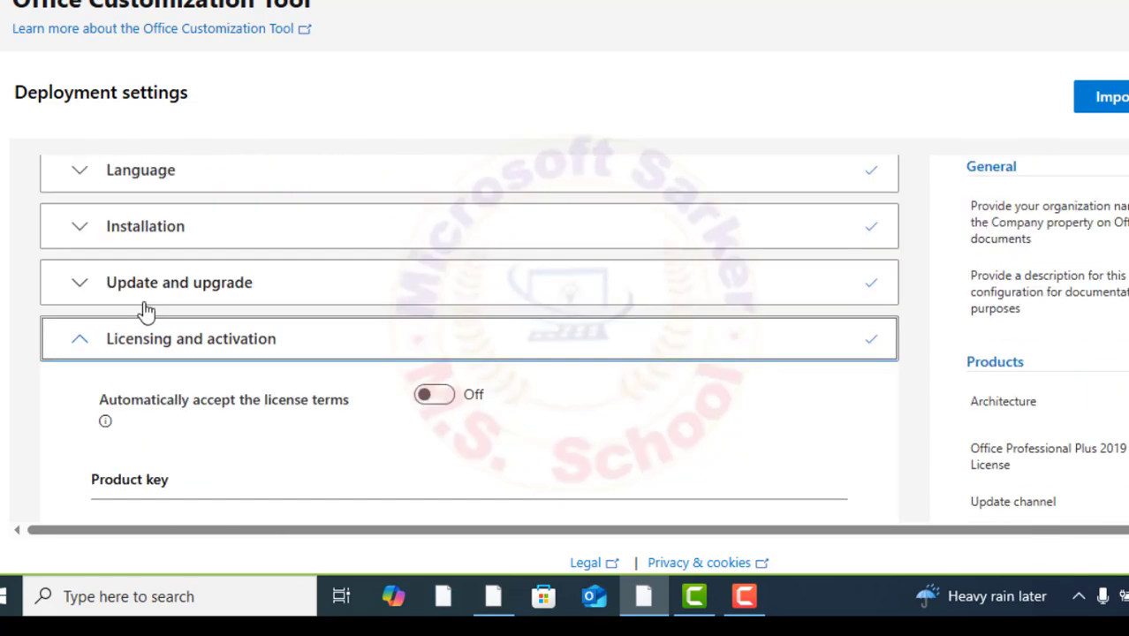
# Step: Accept the default licensing, general and application preference settings and finish the deployment configuration
pyautogui.scroll(-6, 645, 298)
pyautogui.click(141, 424)
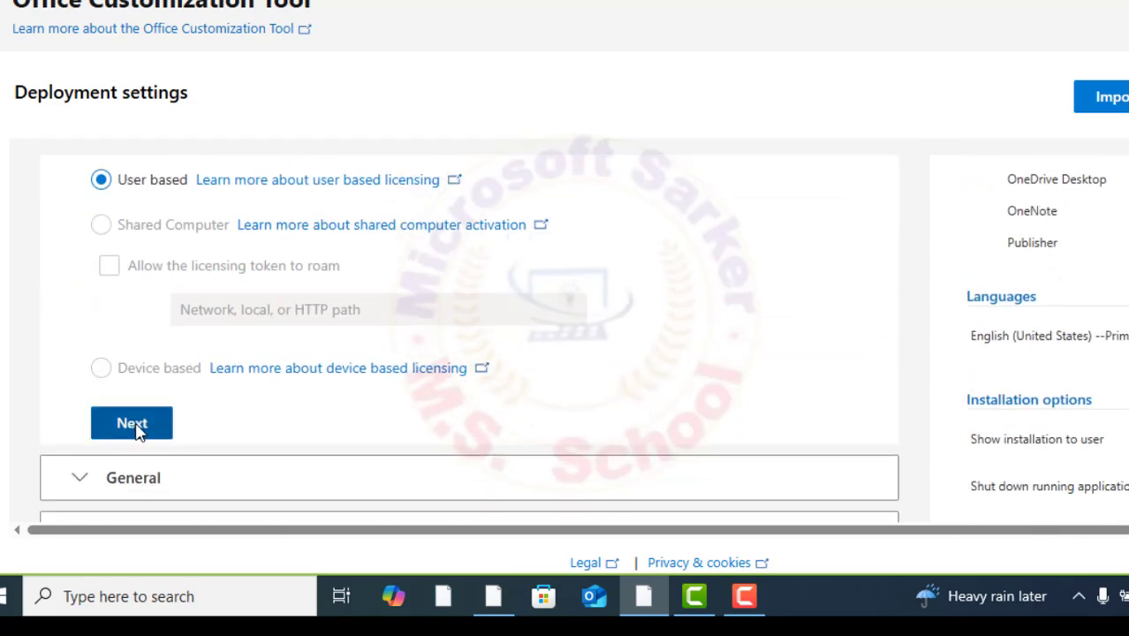
pyautogui.scroll(-6, 629, 307)
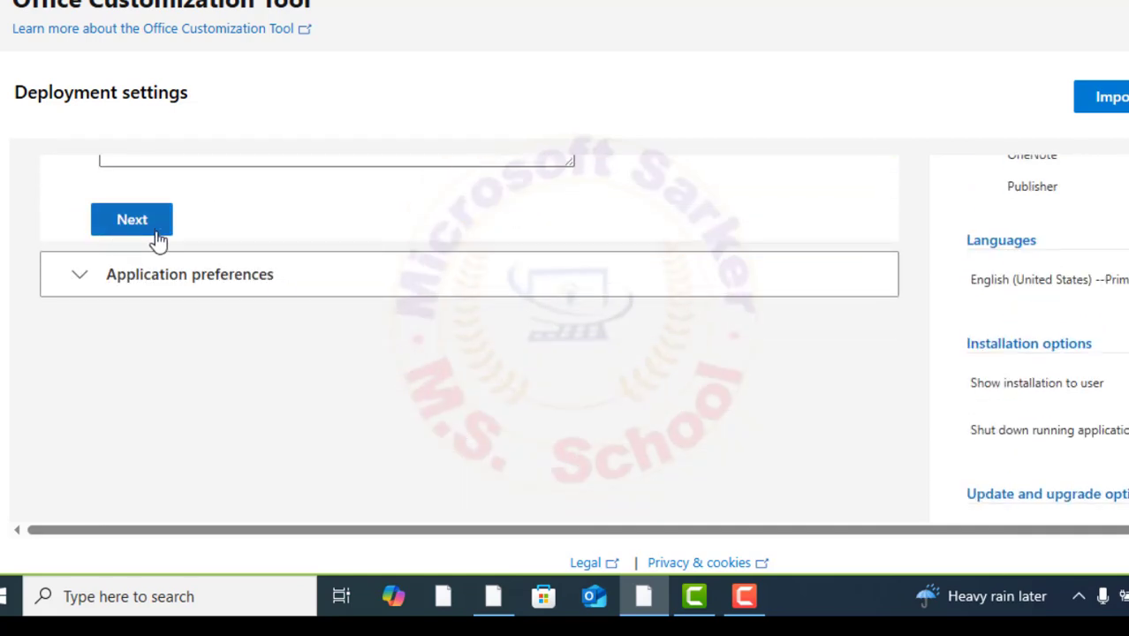
pyautogui.click(152, 231)
pyautogui.scroll(-6, 697, 287)
pyautogui.scroll(-3, 698, 287)
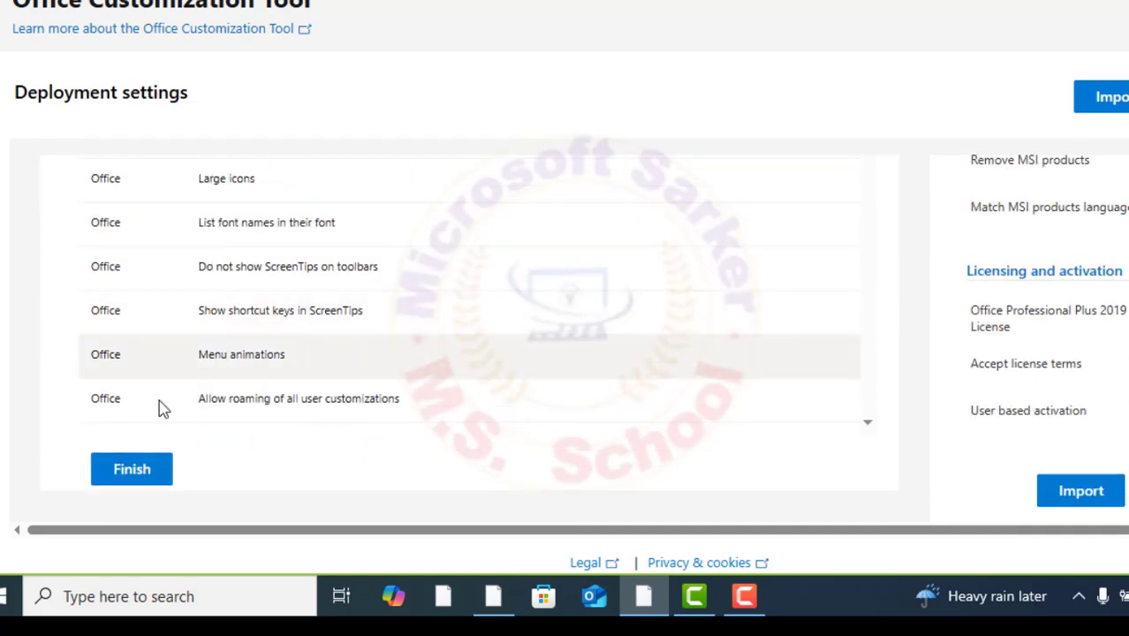
pyautogui.click(134, 464)
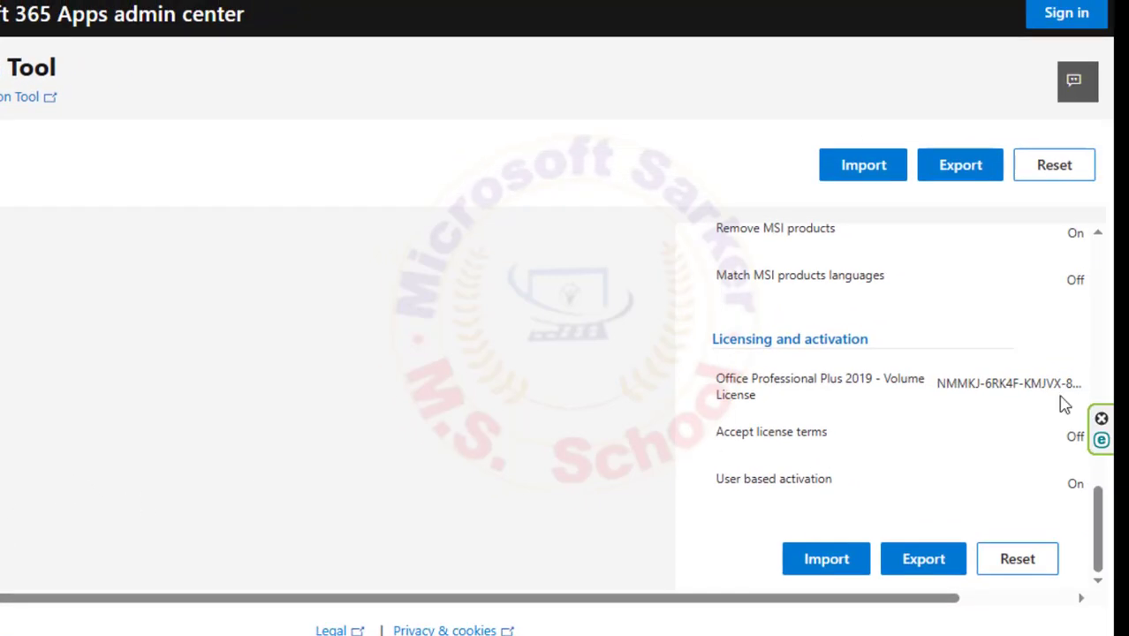
# Step: Review the configured settings summary from General through Products, Languages, Installation and Update options to Licensing and activation
pyautogui.moveTo(1098, 543); pyautogui.dragTo(1098, 295)
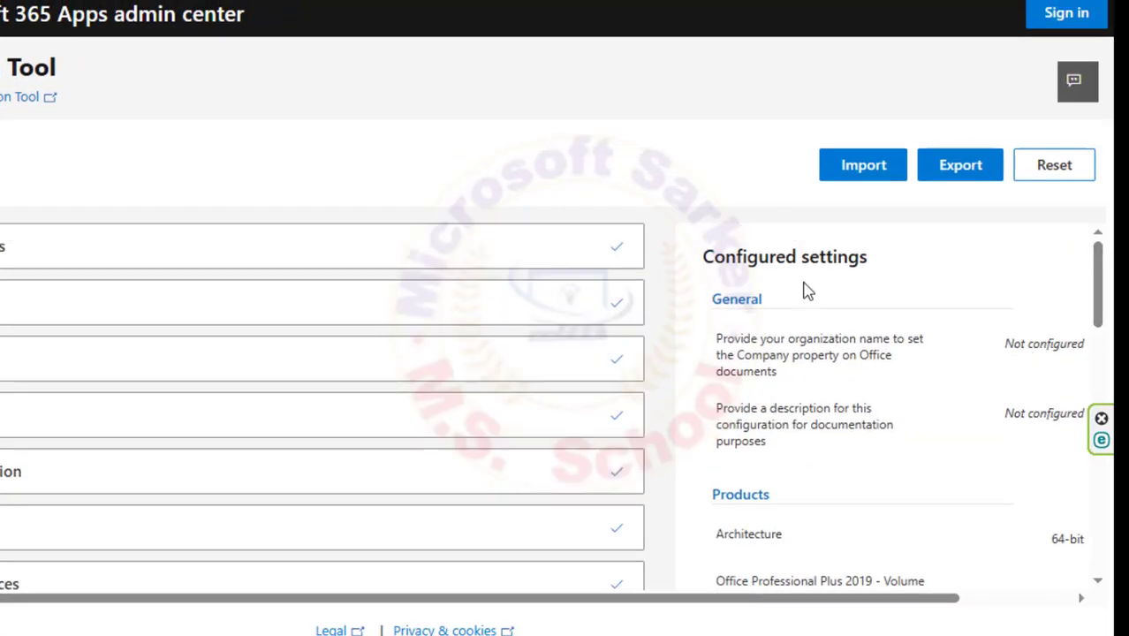
pyautogui.moveTo(712, 298); pyautogui.dragTo(829, 315)
pyautogui.scroll(-1, 821, 374)
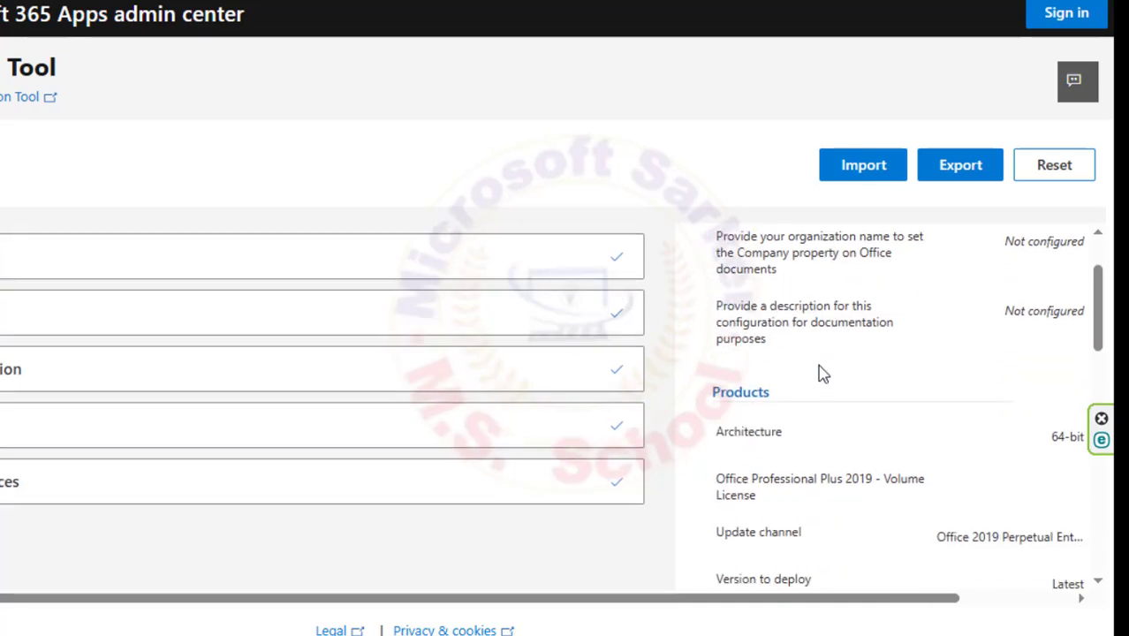
pyautogui.scroll(-2, 821, 374)
pyautogui.scroll(-3, 892, 420)
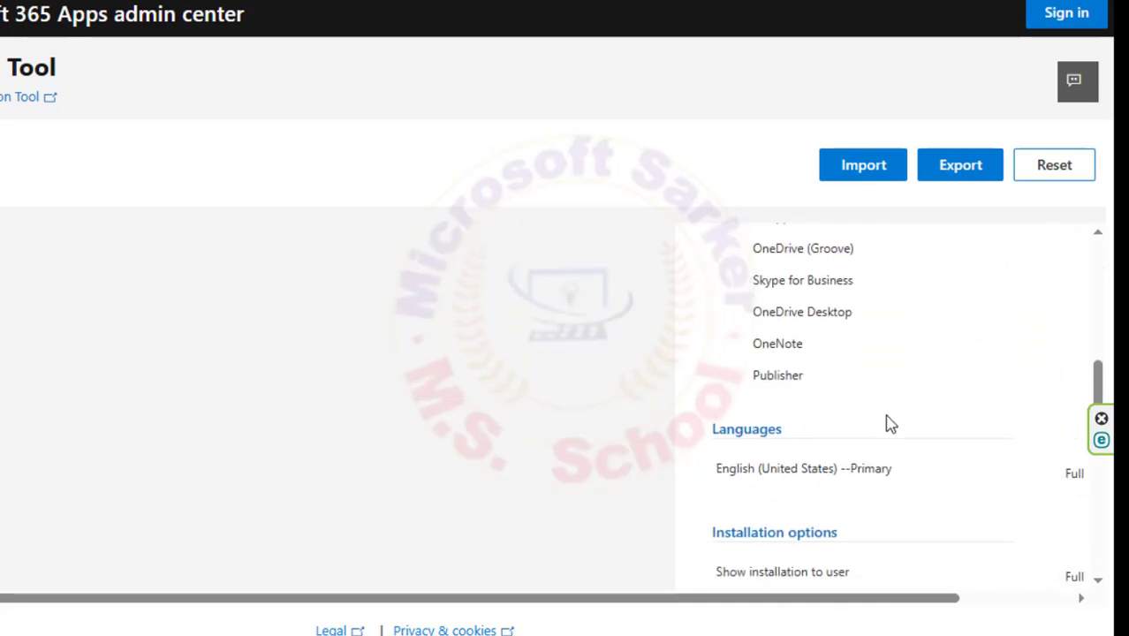
pyautogui.scroll(-1, 821, 421)
pyautogui.scroll(-1, 936, 393)
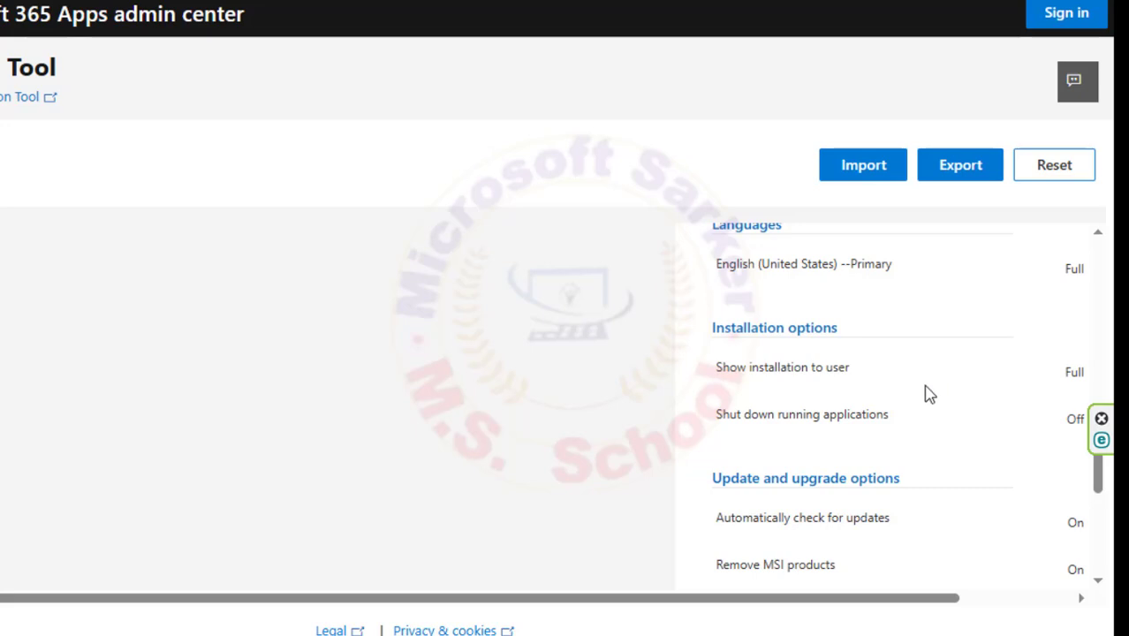
pyautogui.scroll(-1, 927, 393)
pyautogui.scroll(-1, 916, 422)
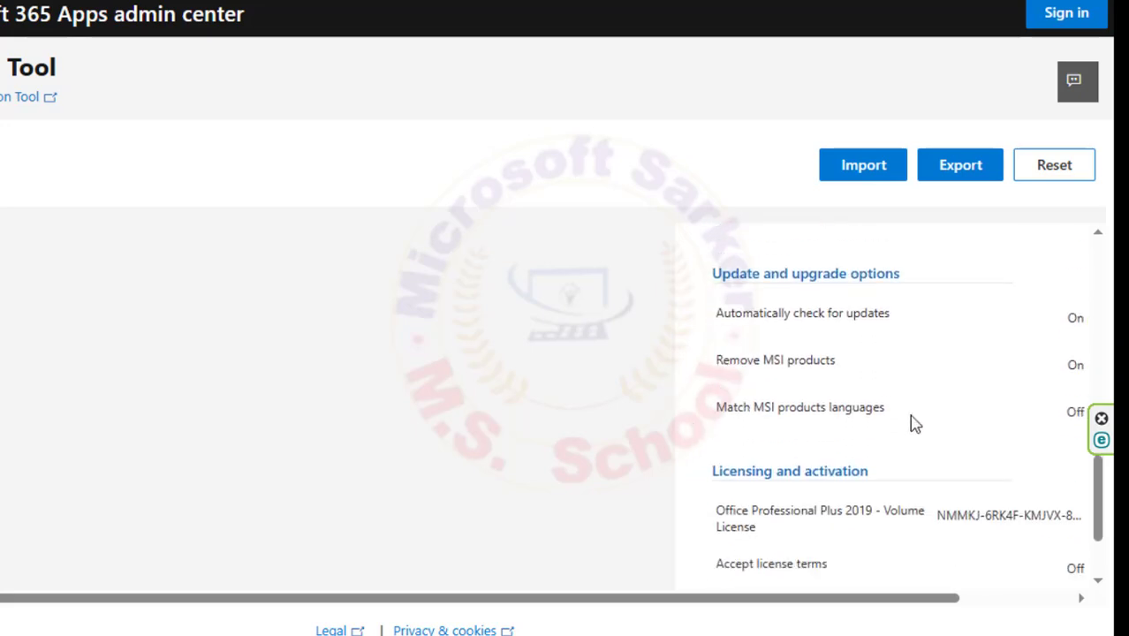
pyautogui.scroll(-1, 931, 426)
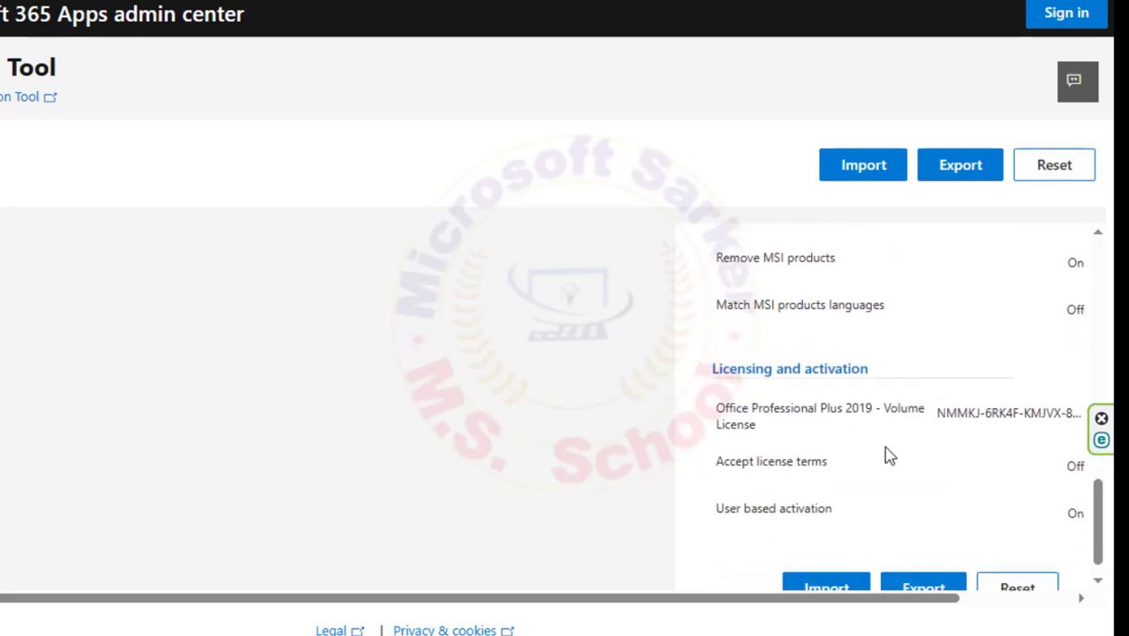
pyautogui.scroll(-1, 889, 453)
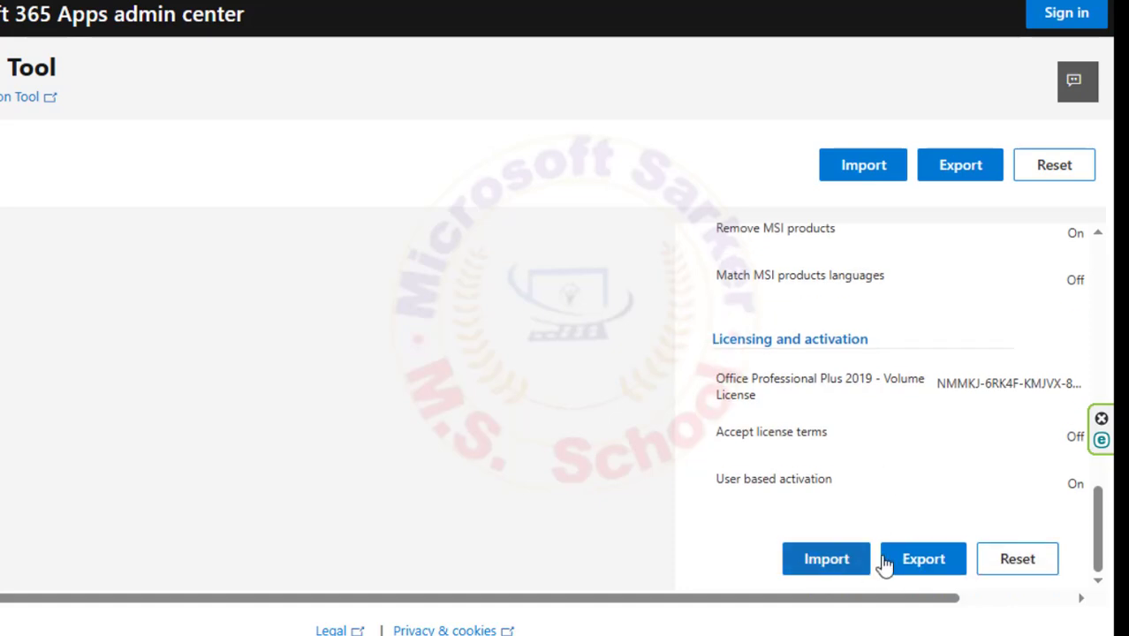
# Step: Export the configuration as Configuration.xml with Office Open XML formats as the default file format, accepting the license agreement
pyautogui.click(922, 564)
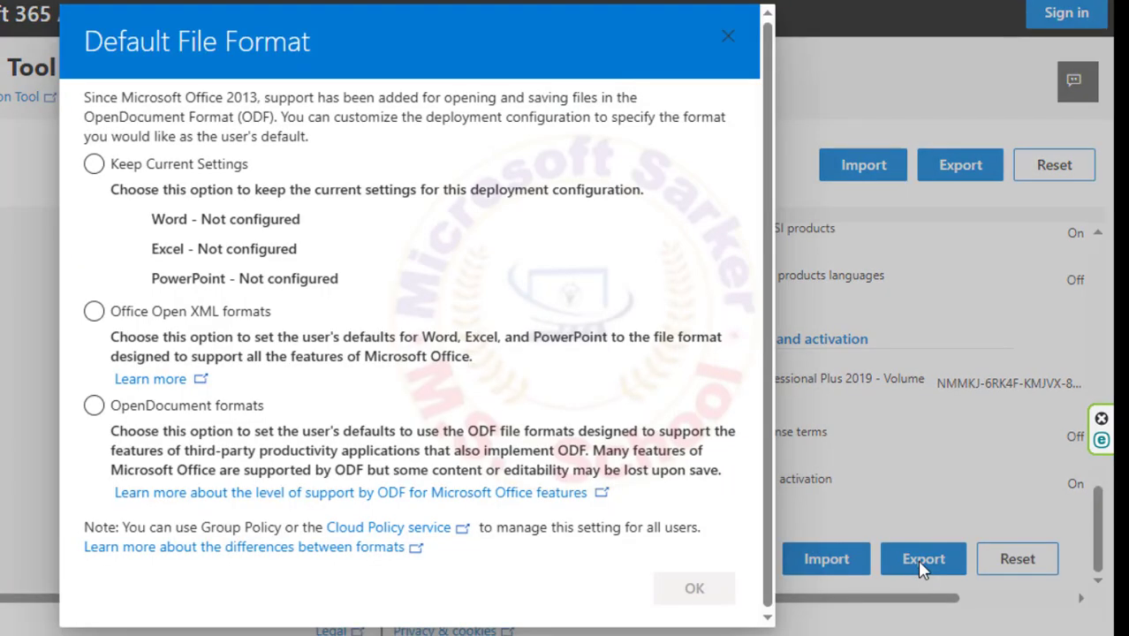
pyautogui.click(94, 311)
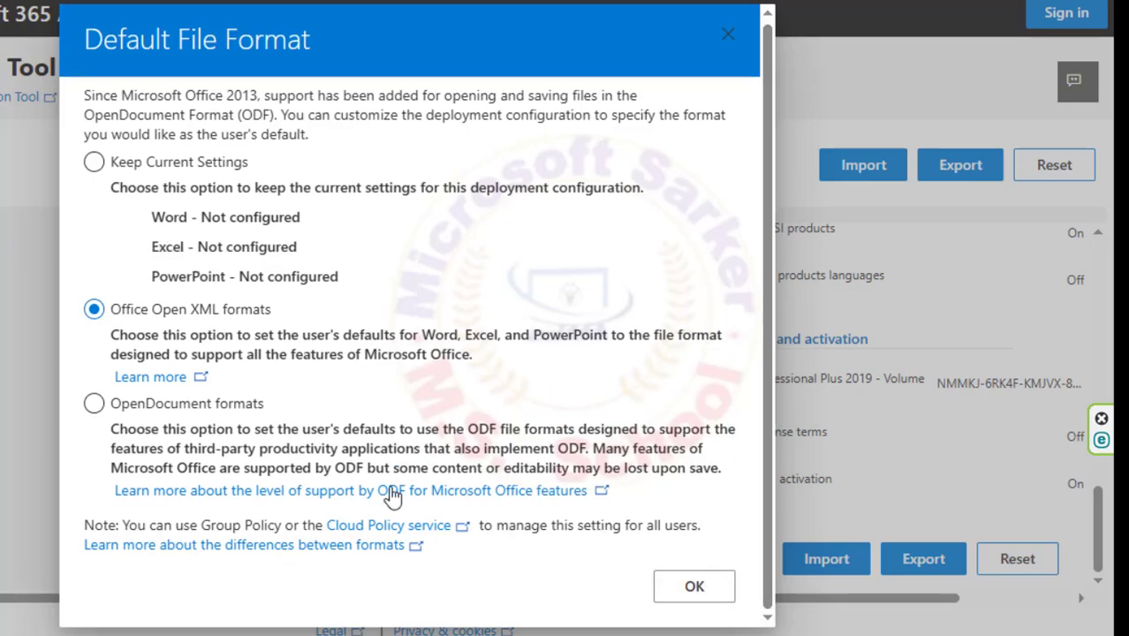
pyautogui.click(705, 590)
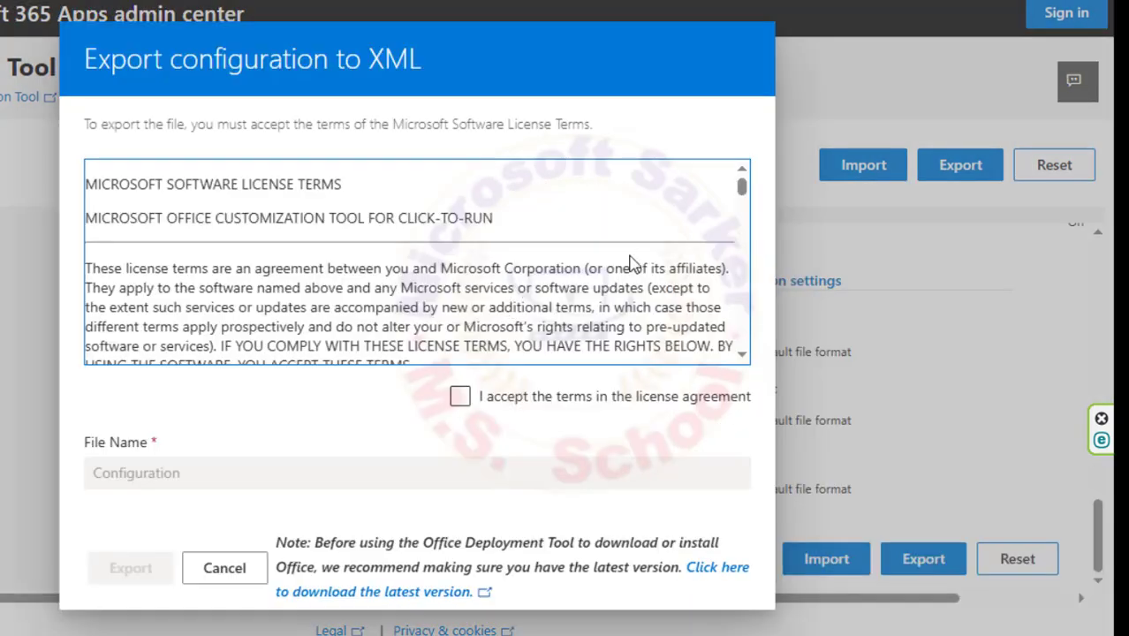
pyautogui.click(459, 396)
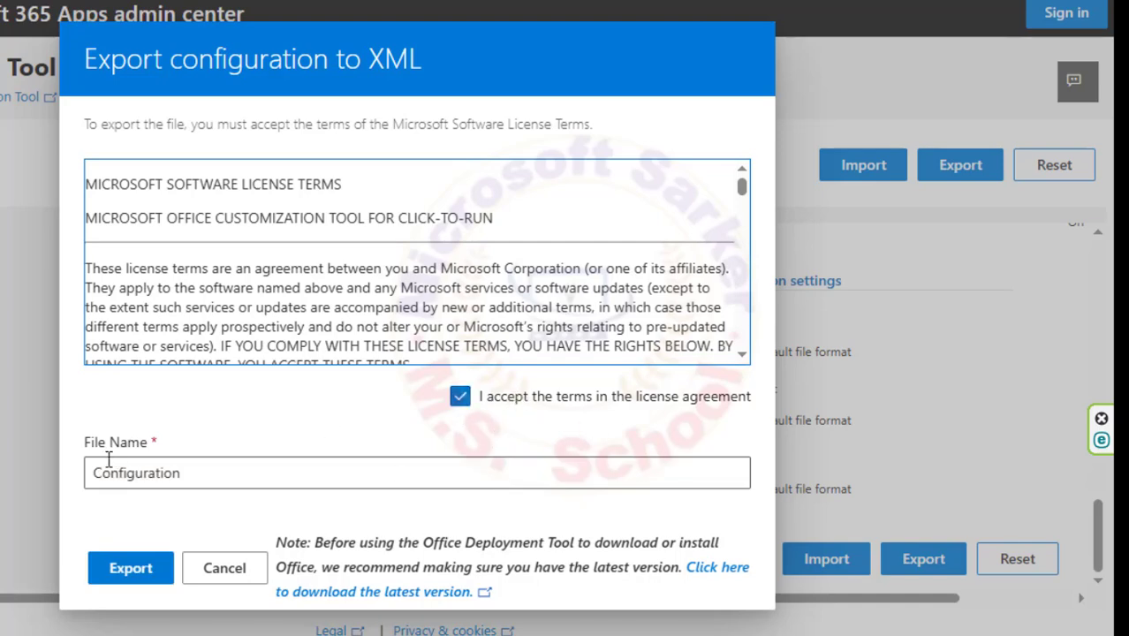
pyautogui.click(193, 476)
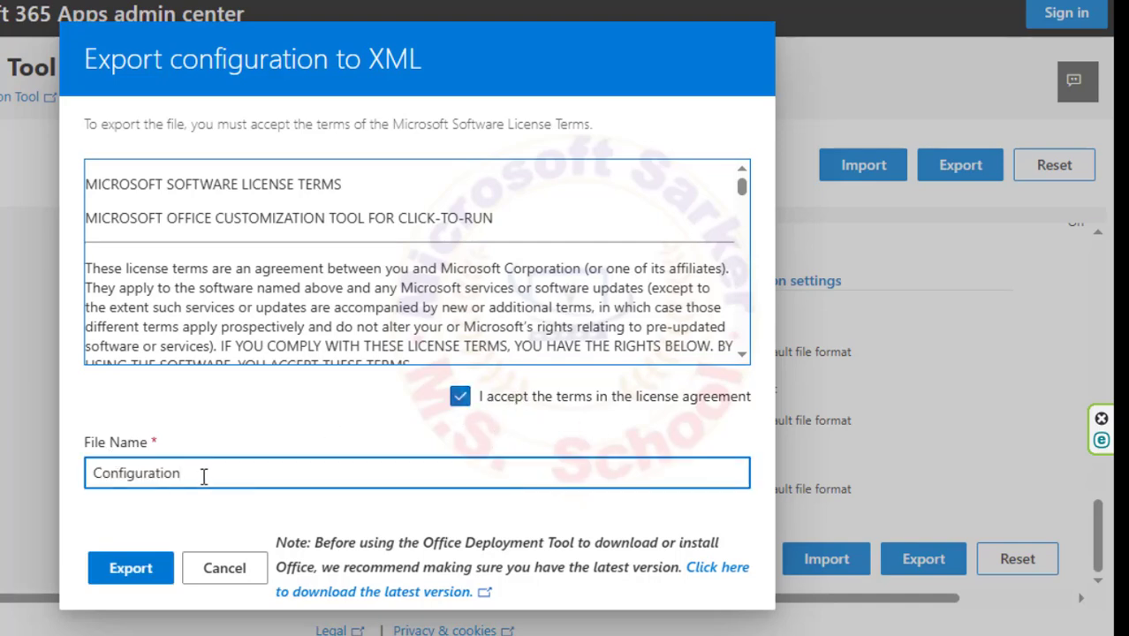
pyautogui.click(141, 574)
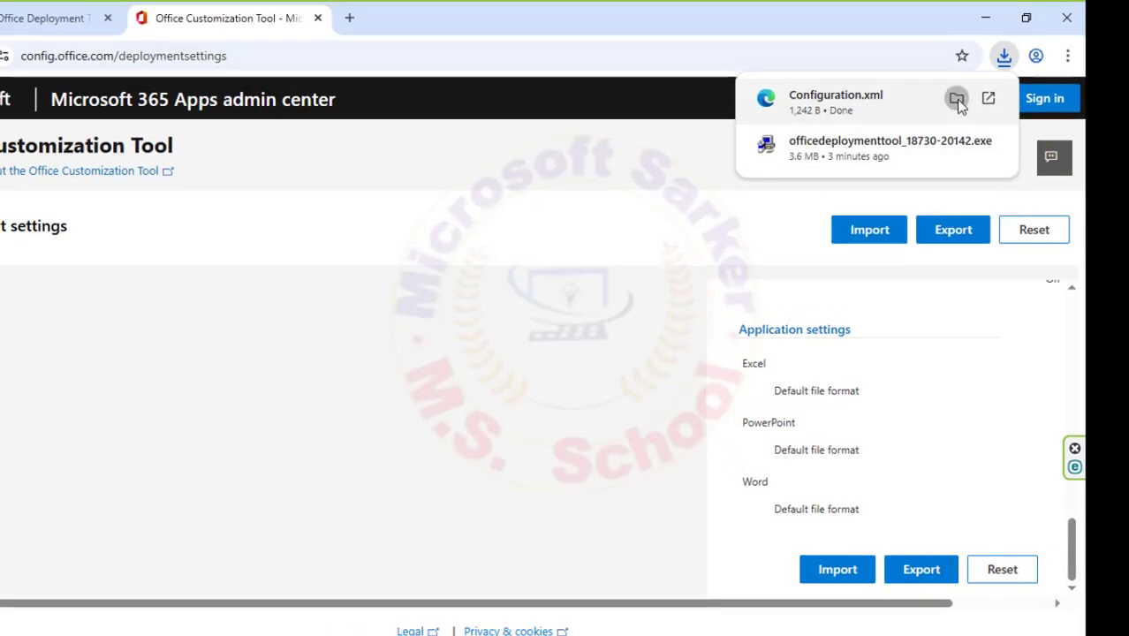
# Step: Show the exported Configuration file in the Downloads folder and copy it
pyautogui.click(957, 99)
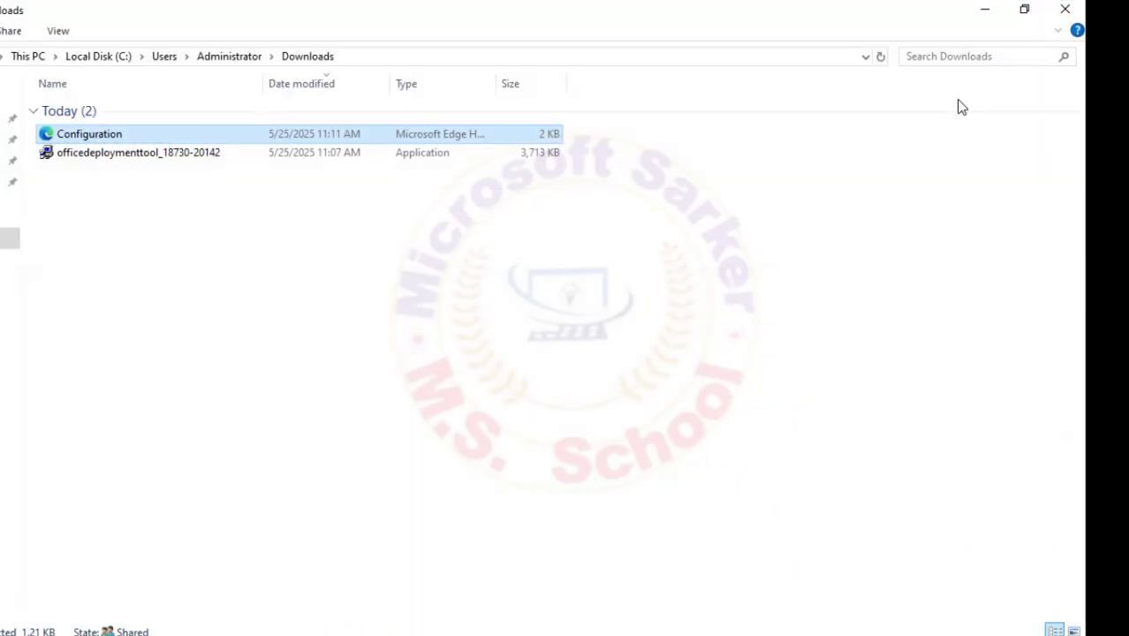
pyautogui.rightClick(71, 141)
pyautogui.click(107, 482)
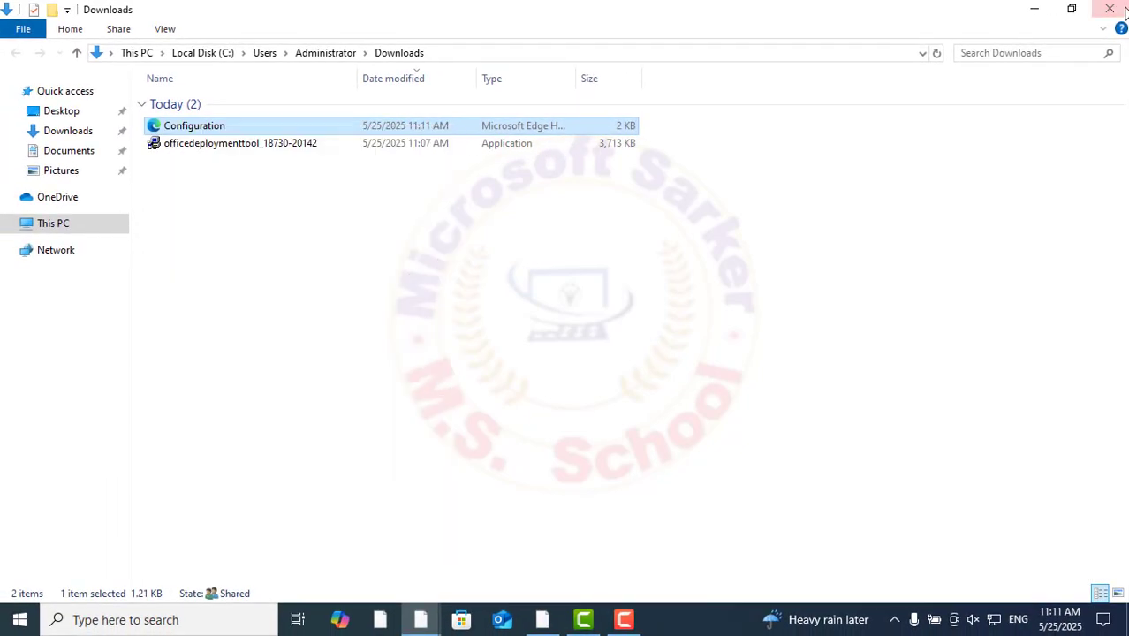
# Step: Close the Downloads and browser windows and paste the copied Configuration file into the office 2019 folder on drive C
pyautogui.click(1115, 10)
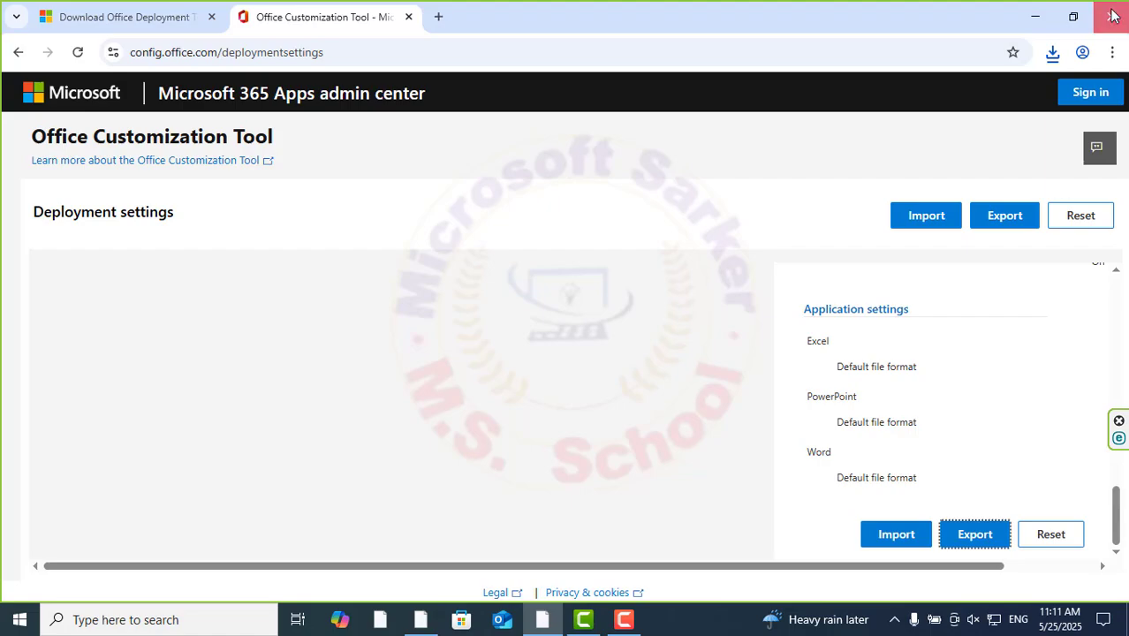
pyautogui.click(1113, 15)
pyautogui.doubleClick(40, 26)
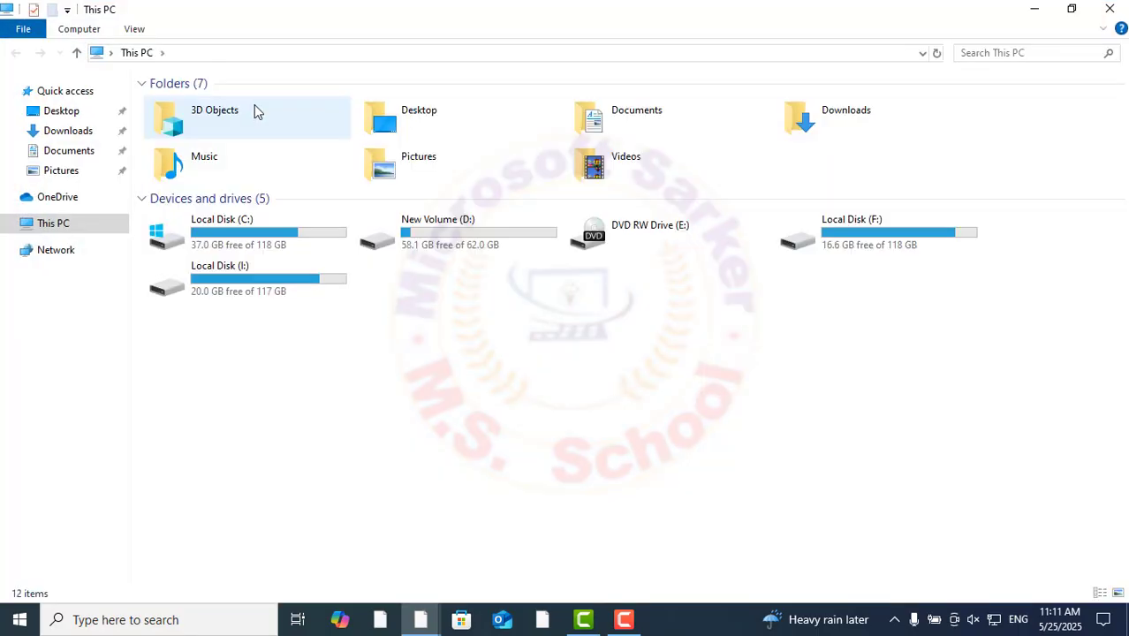
pyautogui.doubleClick(225, 228)
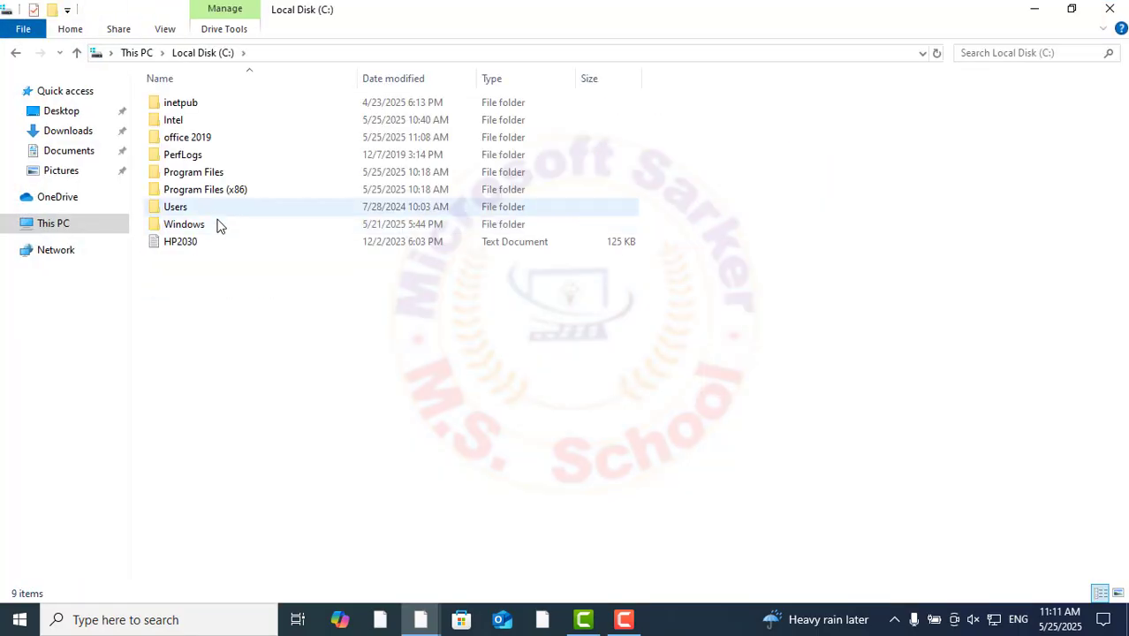
pyautogui.doubleClick(176, 138)
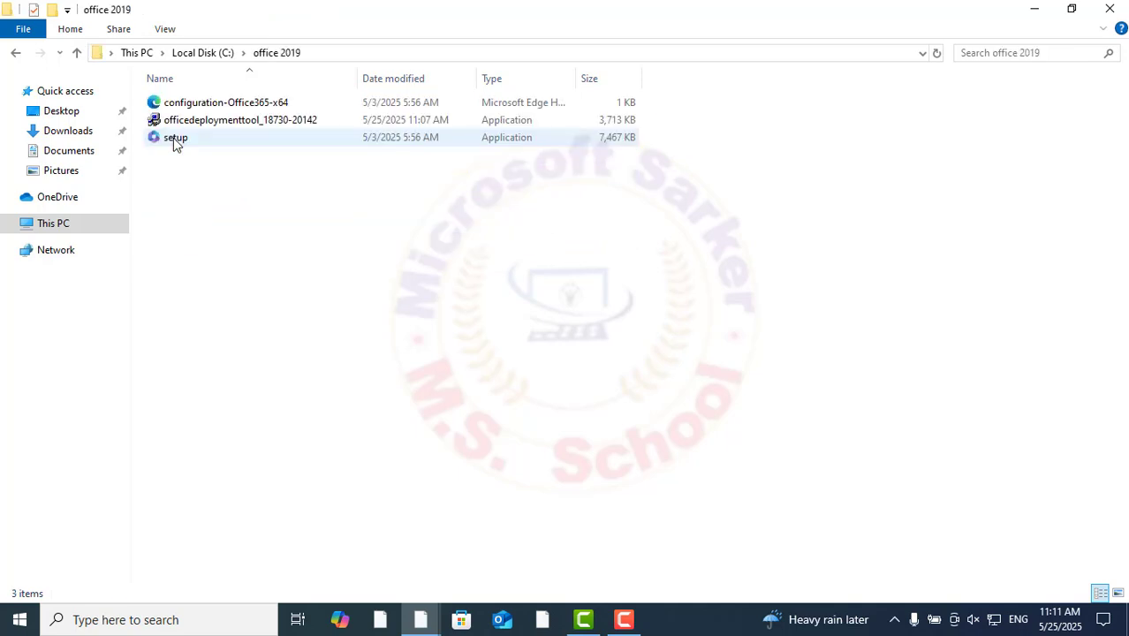
pyautogui.rightClick(195, 223)
pyautogui.click(239, 331)
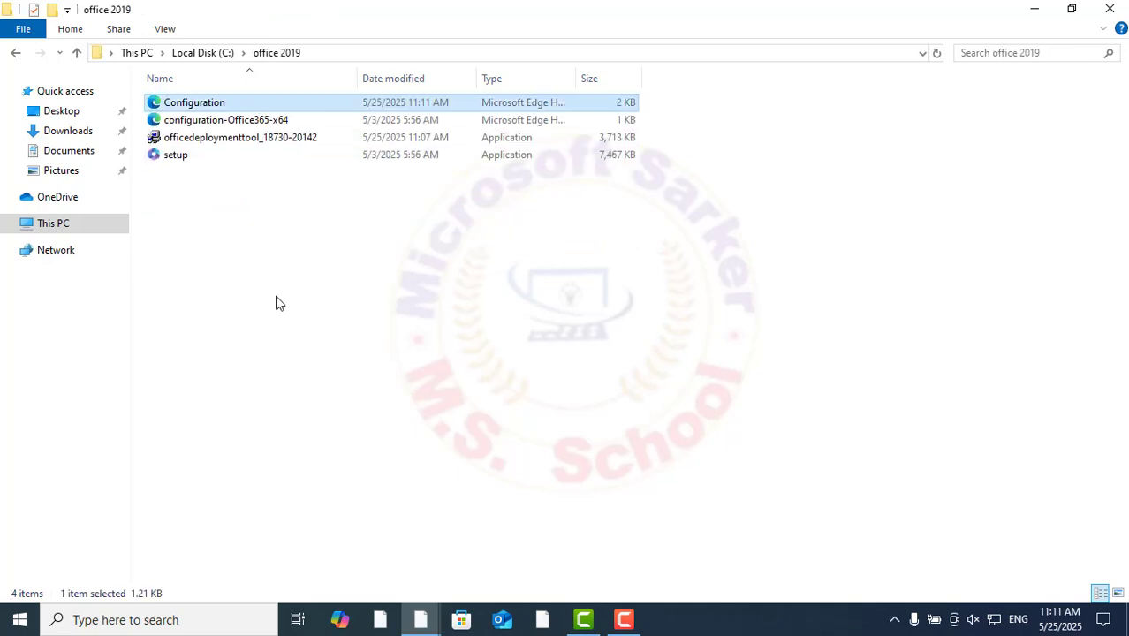
pyautogui.click(238, 140)
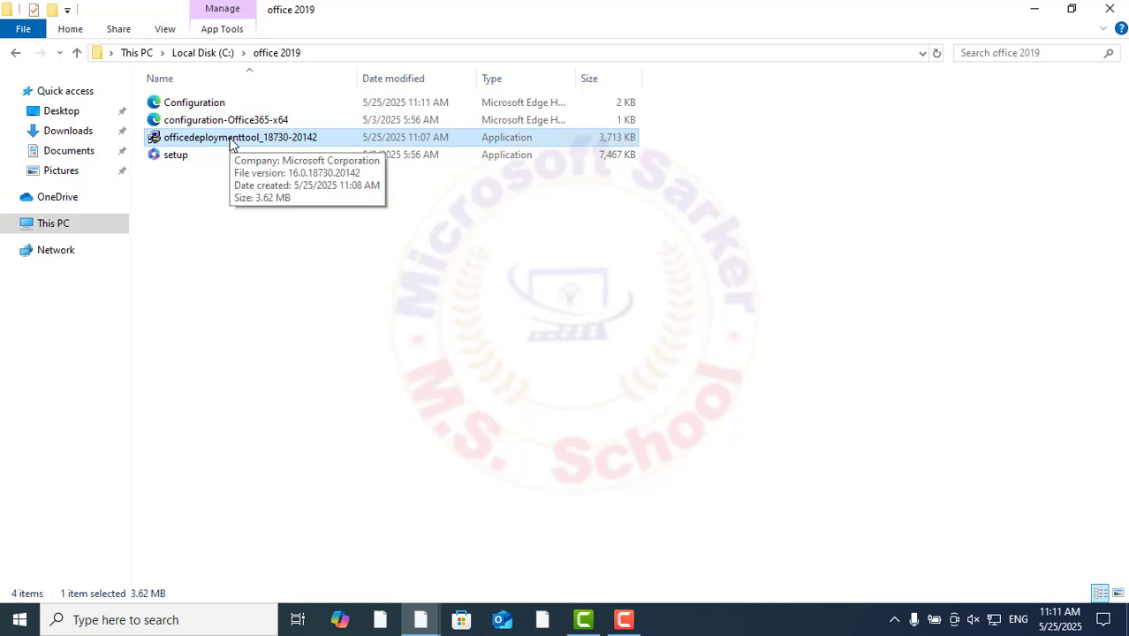
pyautogui.press('Delete')
pyautogui.click(227, 120)
pyautogui.press('Delete')
pyautogui.click(235, 163)
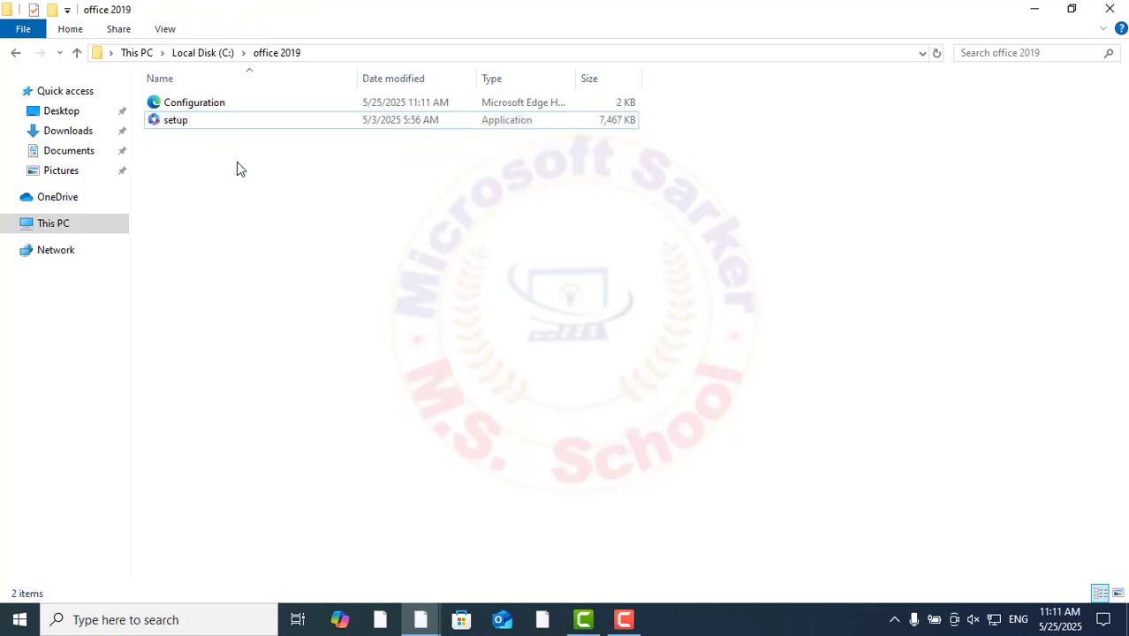
# Step: Search Windows for cmd, run it as administrator and move its window clear of the folder path
pyautogui.click(96, 621)
pyautogui.write('cmd')
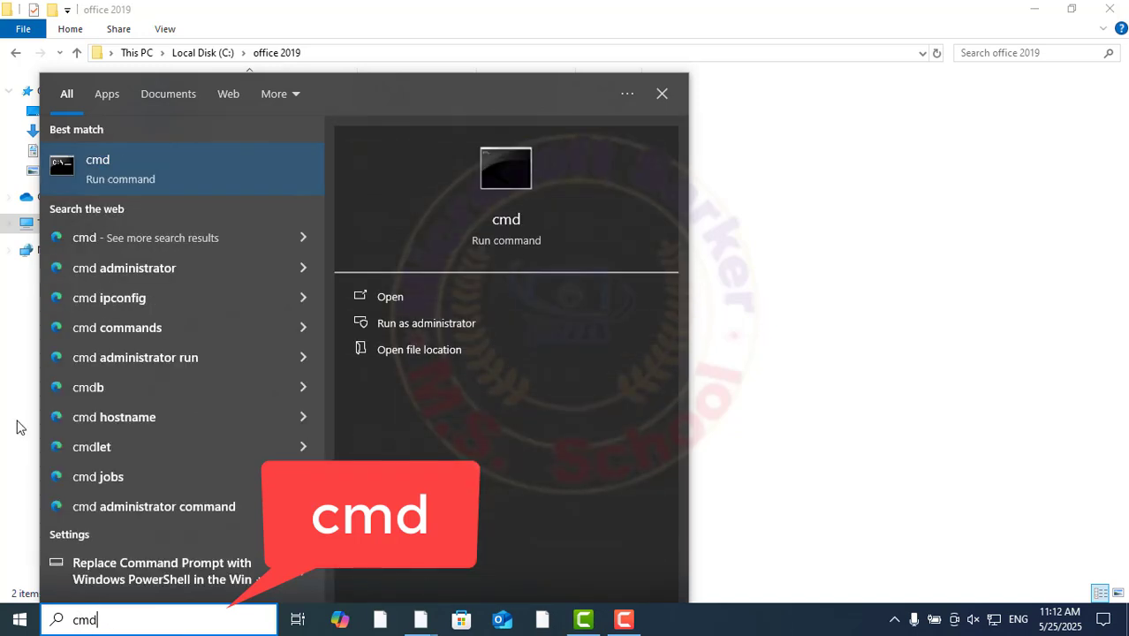
pyautogui.click(417, 324)
pyautogui.moveTo(362, 62); pyautogui.dragTo(561, 180)
# Step: Copy the full path of the office 2019 folder from File Explorer
pyautogui.click(180, 154)
pyautogui.click(356, 53)
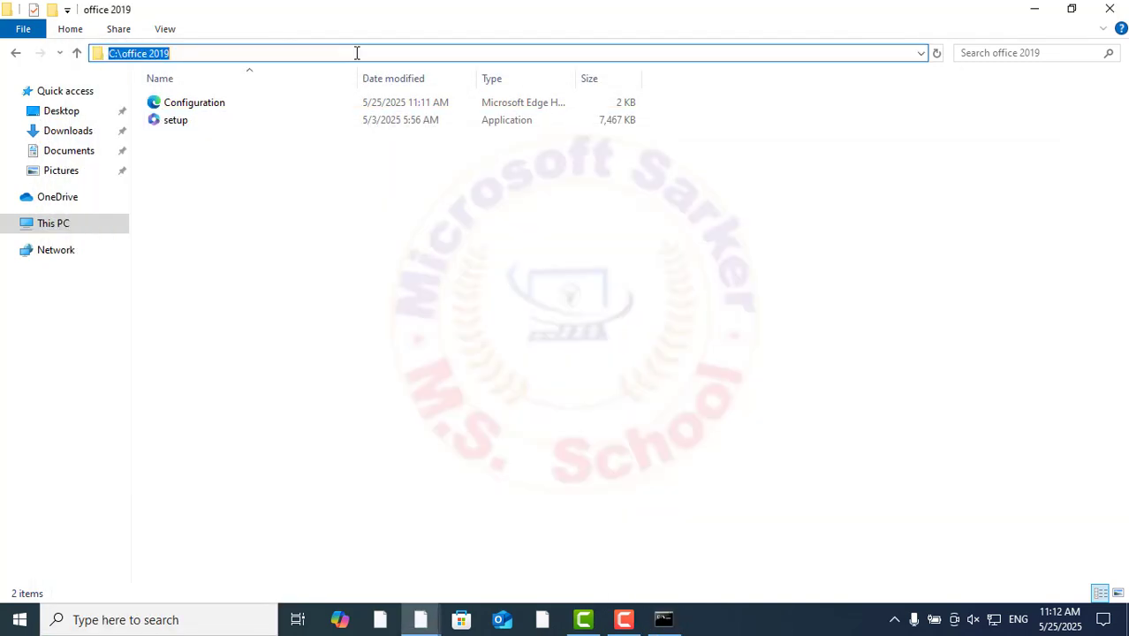
pyautogui.rightClick(165, 54)
pyautogui.click(201, 106)
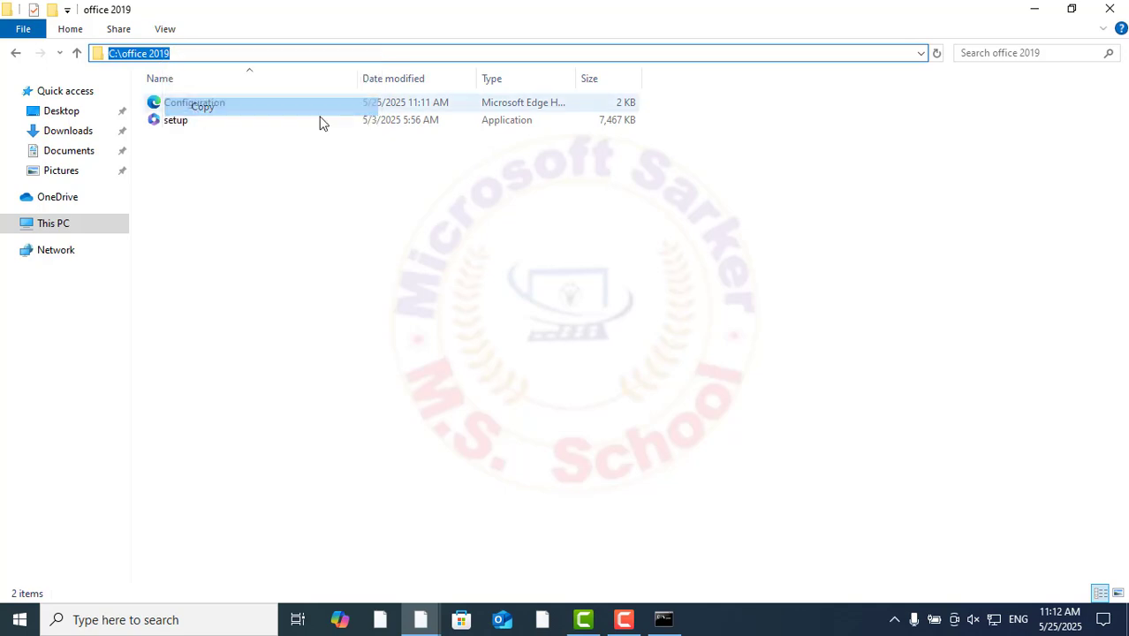
# Step: In the administrator command prompt, change to C:\office 2019 and run setup.exe /configure Configuration.xml to start the Office installation
pyautogui.click(671, 625)
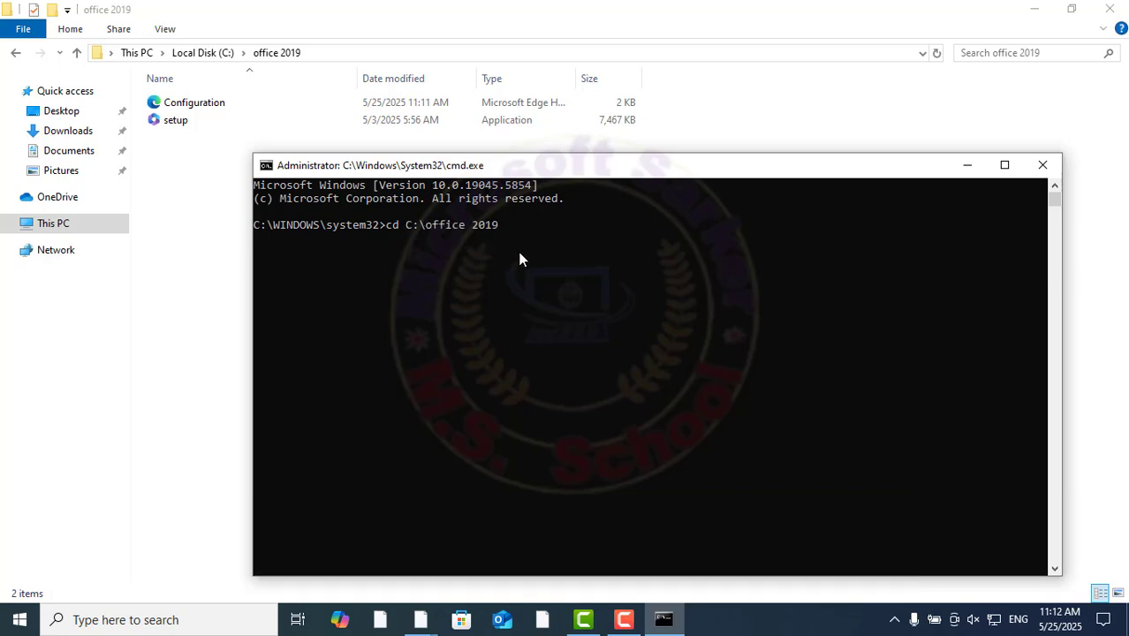
pyautogui.press('Return')
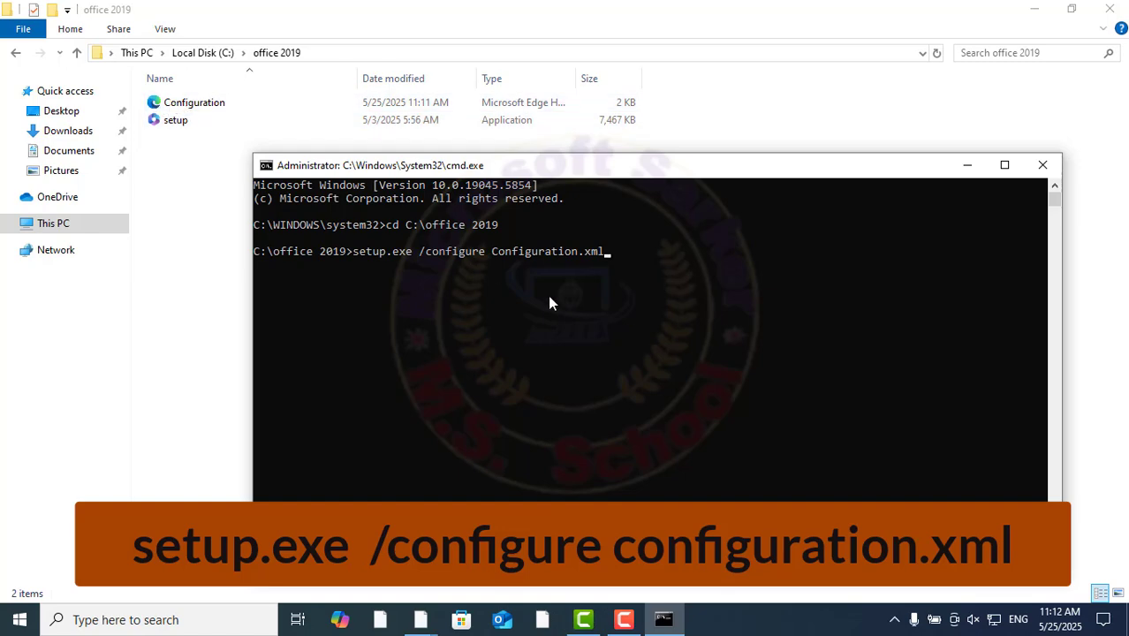
pyautogui.press('Return')
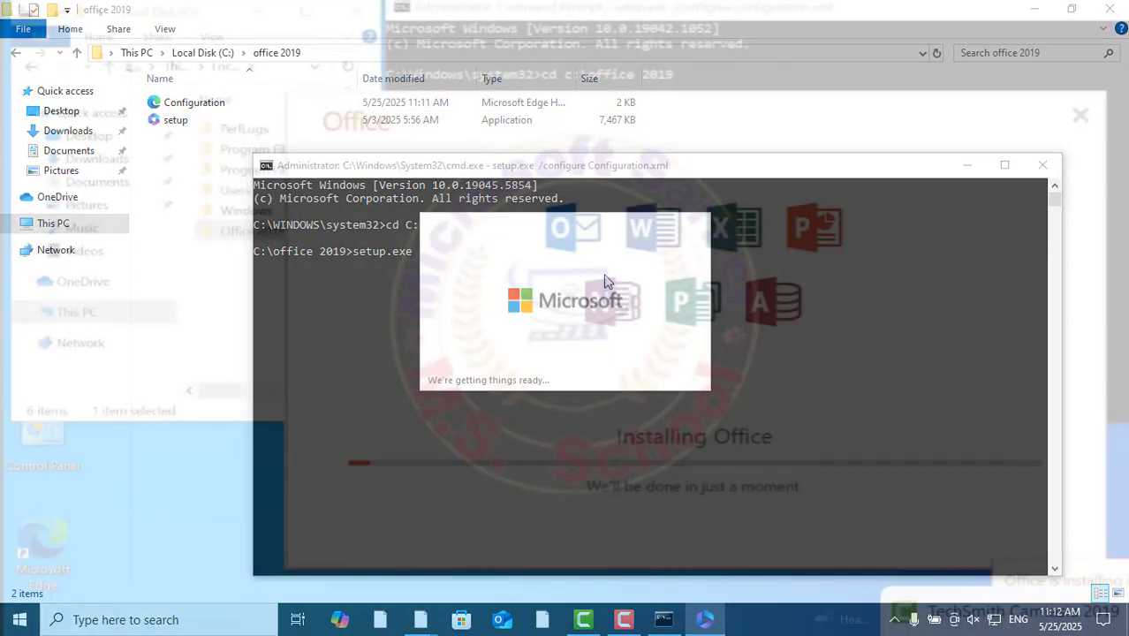